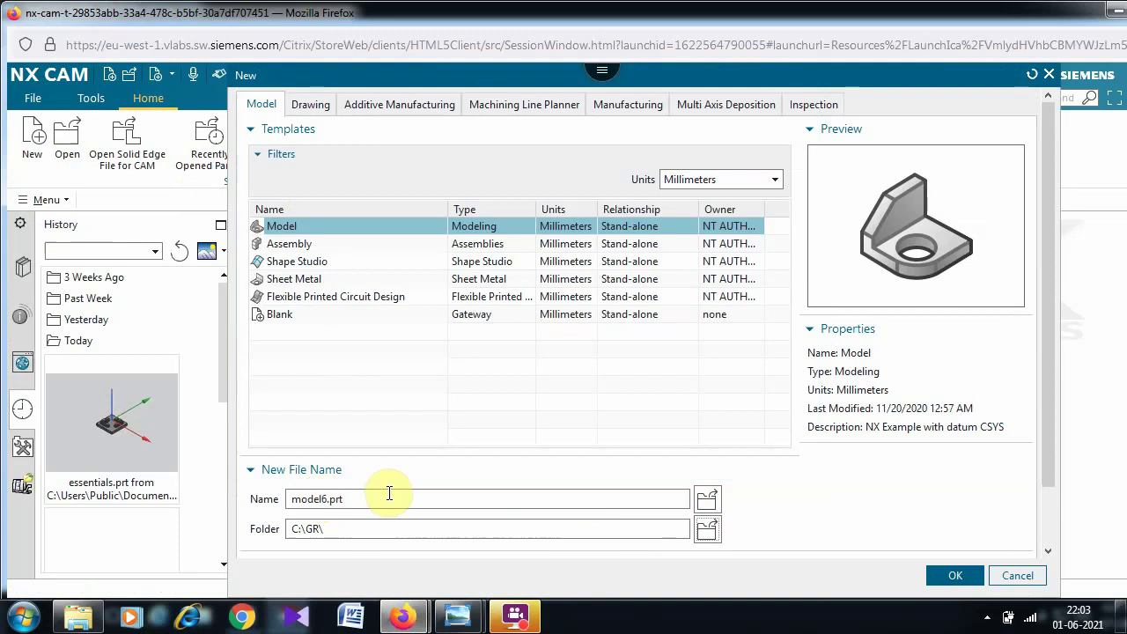
Create a new millimetre part from the Model template, named "ex5 turn", in the folder C:\GR\.
{"action": "left_click_drag", "start_coordinate": [387, 495], "coordinate": [257, 507]}
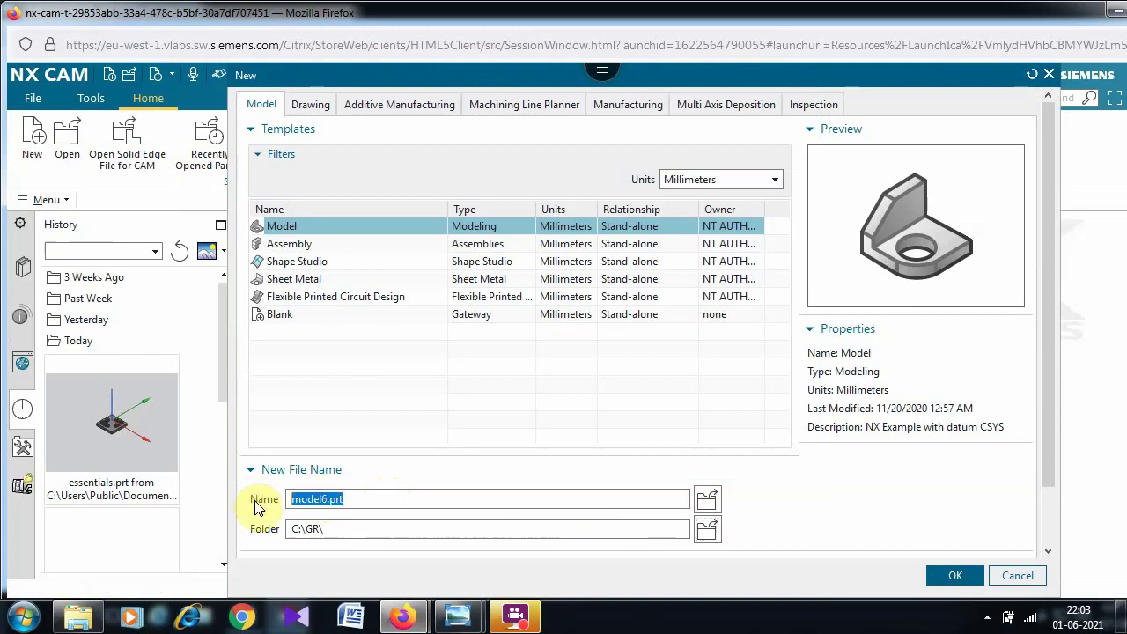
{"action": "type", "text": "ex"}
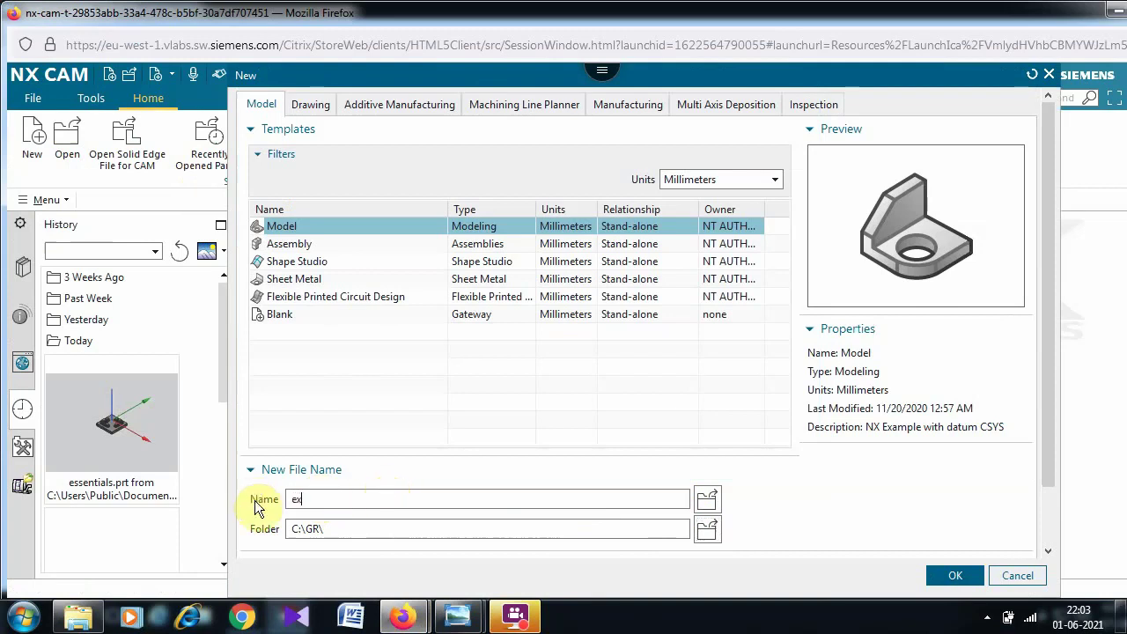
{"action": "type", "text": "5"}
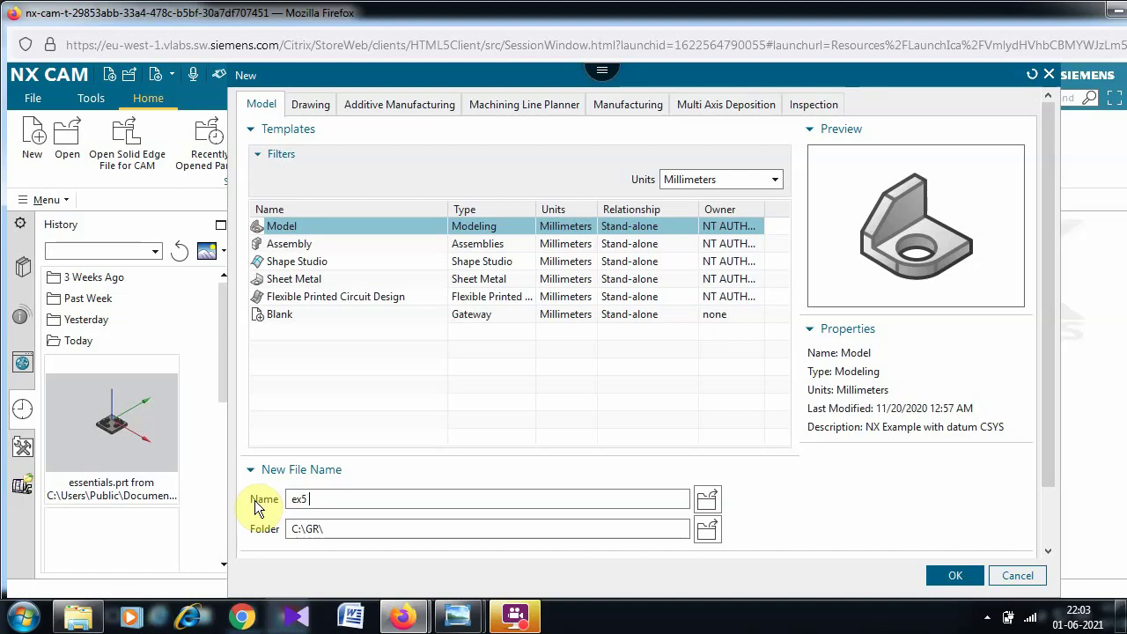
{"action": "type", "text": " turn"}
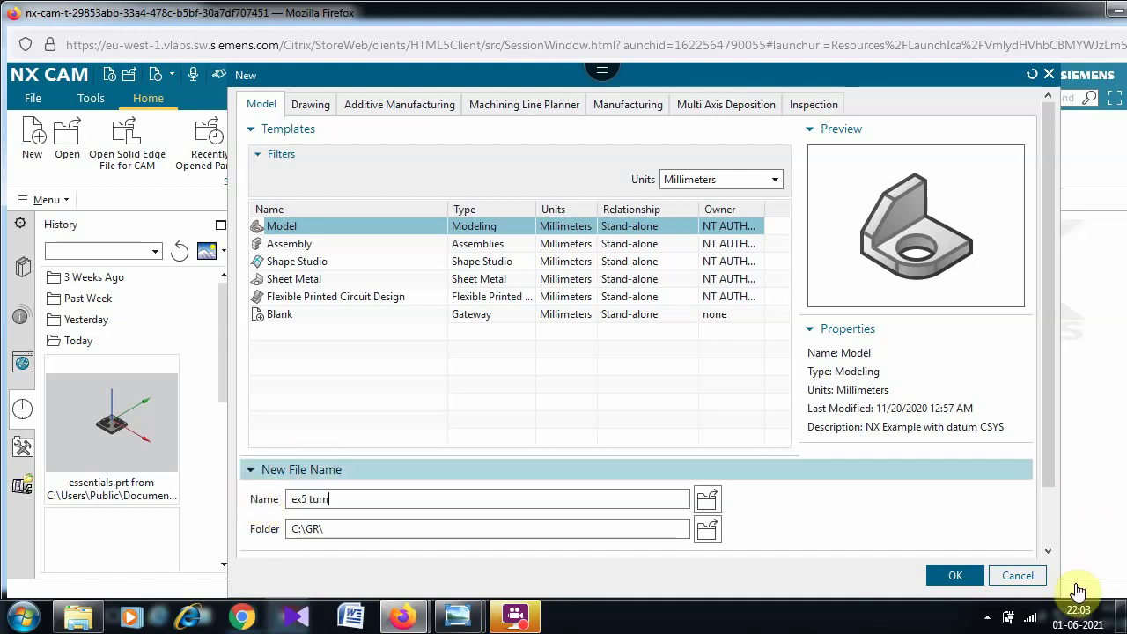
{"action": "left_click", "coordinate": [942, 572]}
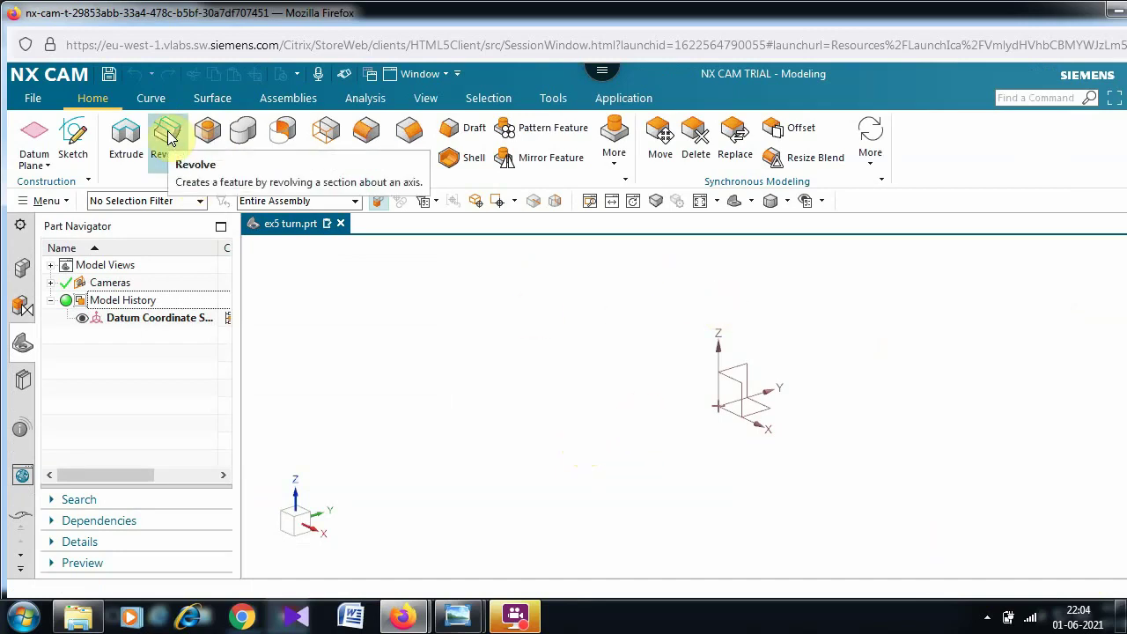
Start a Revolve feature and open its section sketch on the XY datum plane.
{"action": "left_click", "coordinate": [617, 390]}
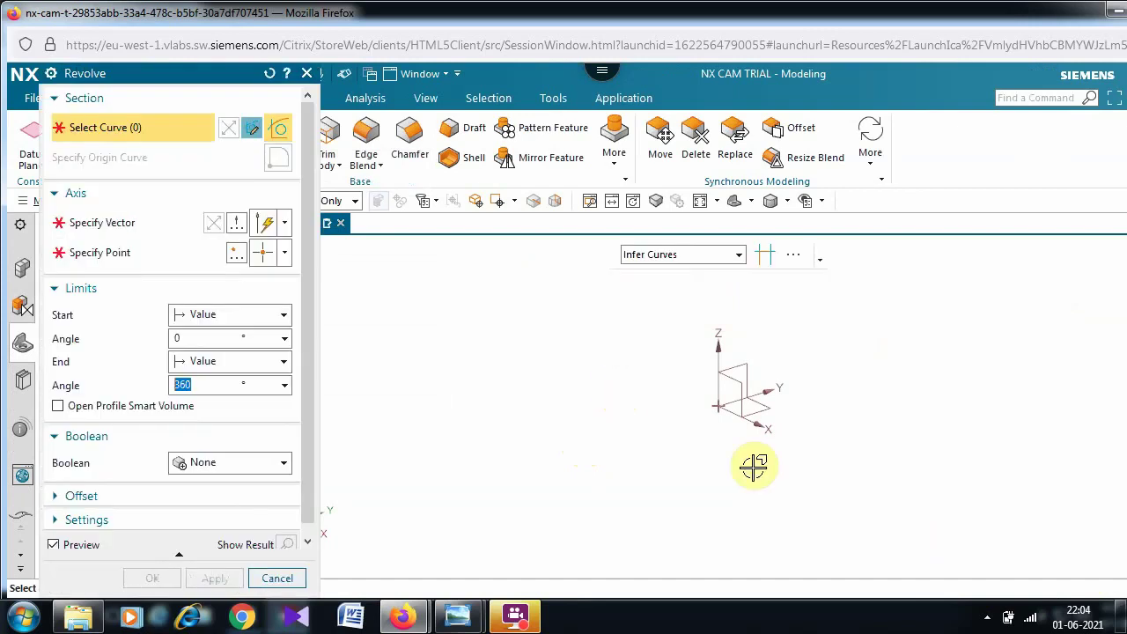
{"action": "left_click", "coordinate": [772, 404]}
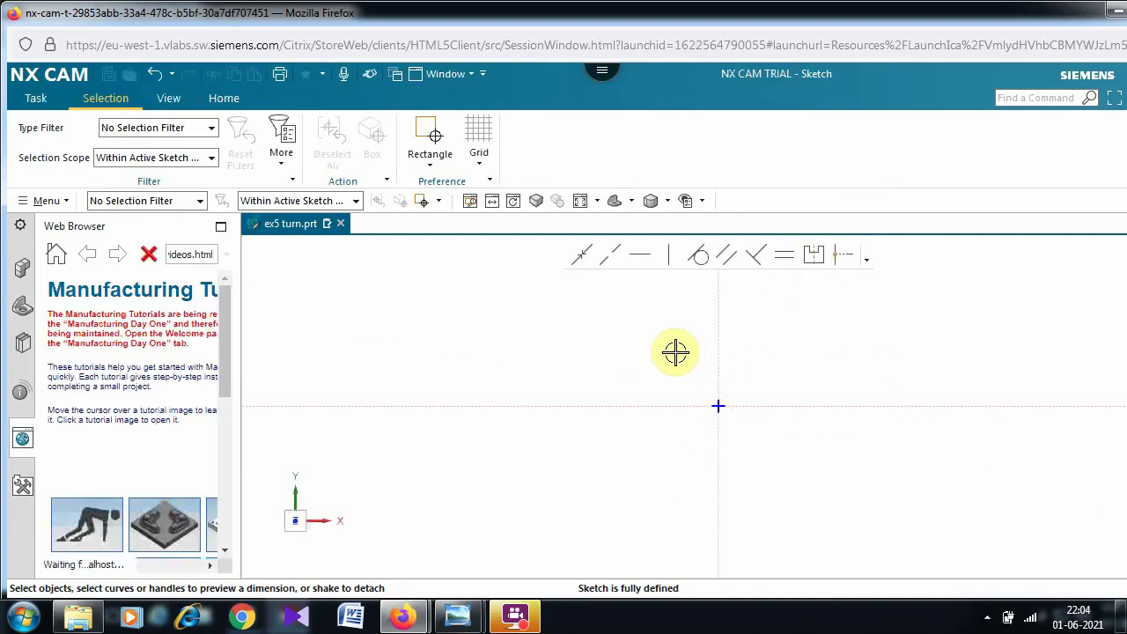
{"action": "mouse_move", "coordinate": [517, 622]}
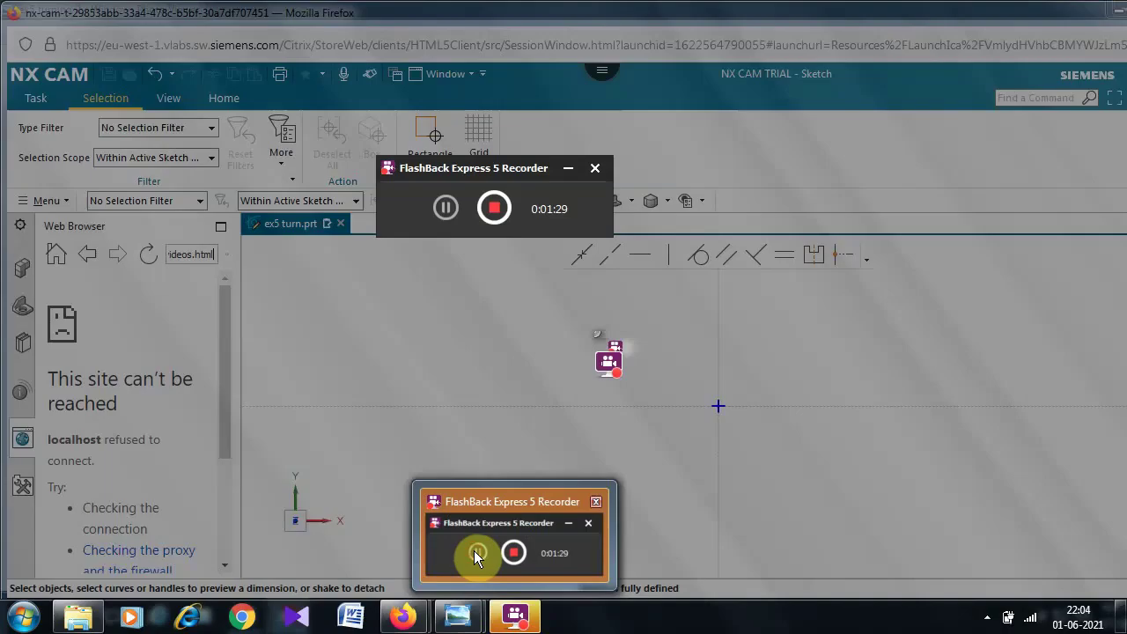
{"action": "left_click", "coordinate": [474, 550]}
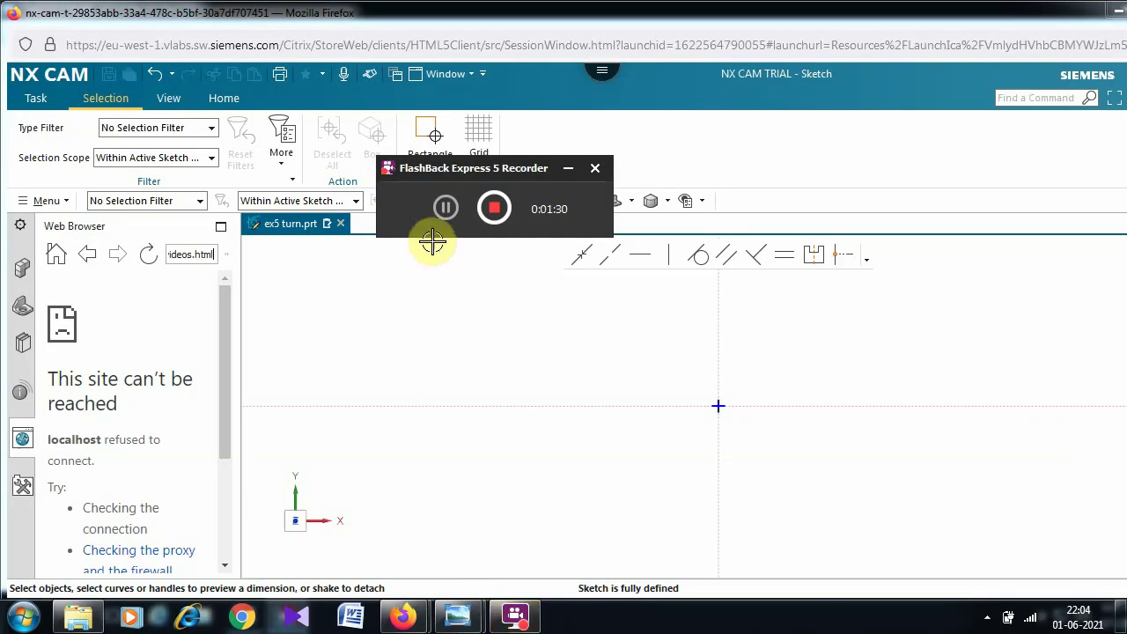
{"action": "left_click", "coordinate": [569, 168]}
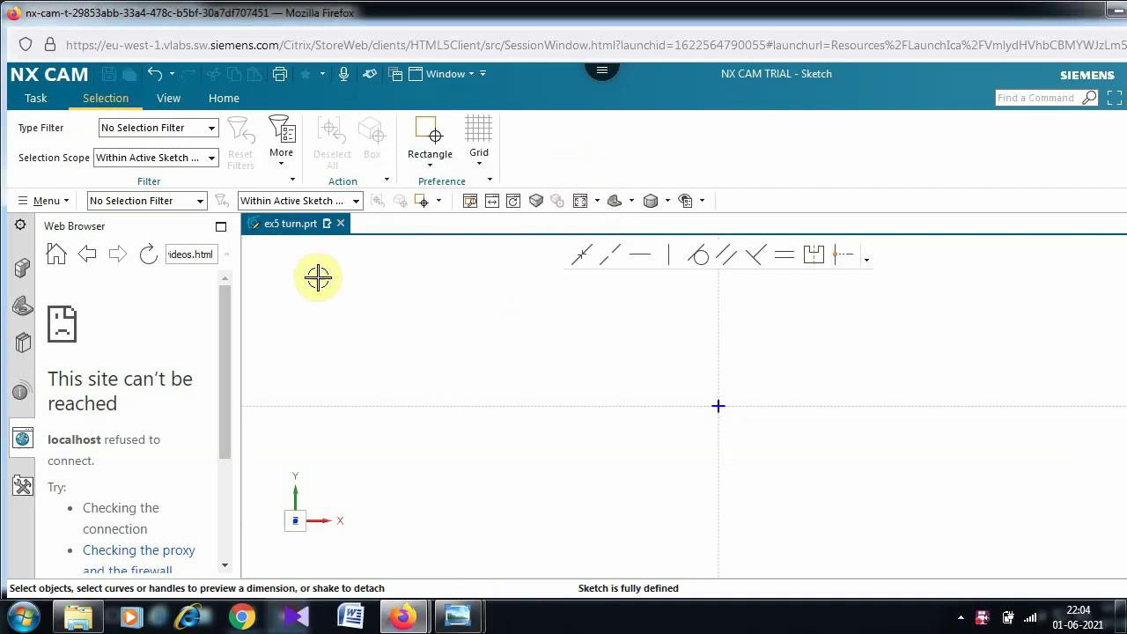
{"action": "left_click", "coordinate": [224, 97]}
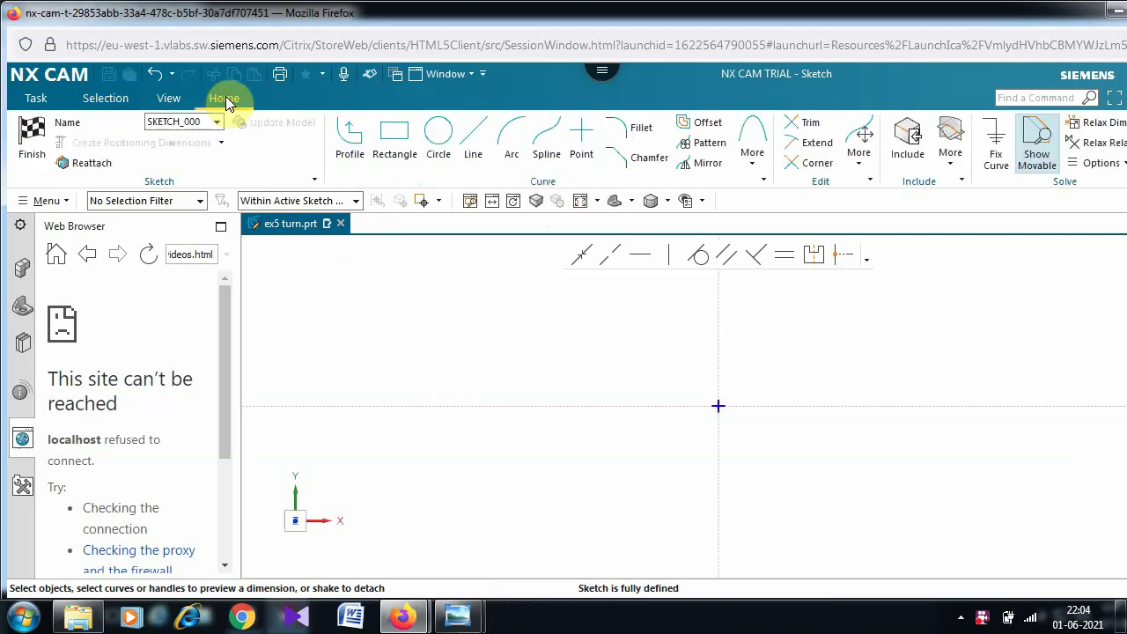
{"action": "left_click", "coordinate": [349, 139]}
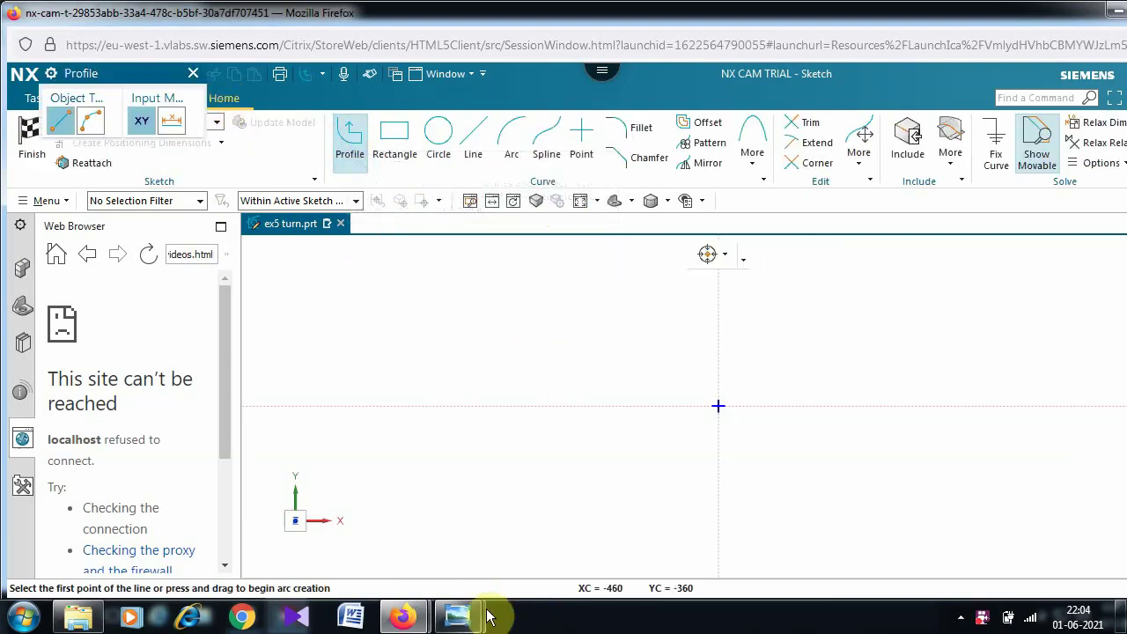
{"action": "mouse_move", "coordinate": [467, 621]}
{"action": "mouse_move", "coordinate": [423, 537]}
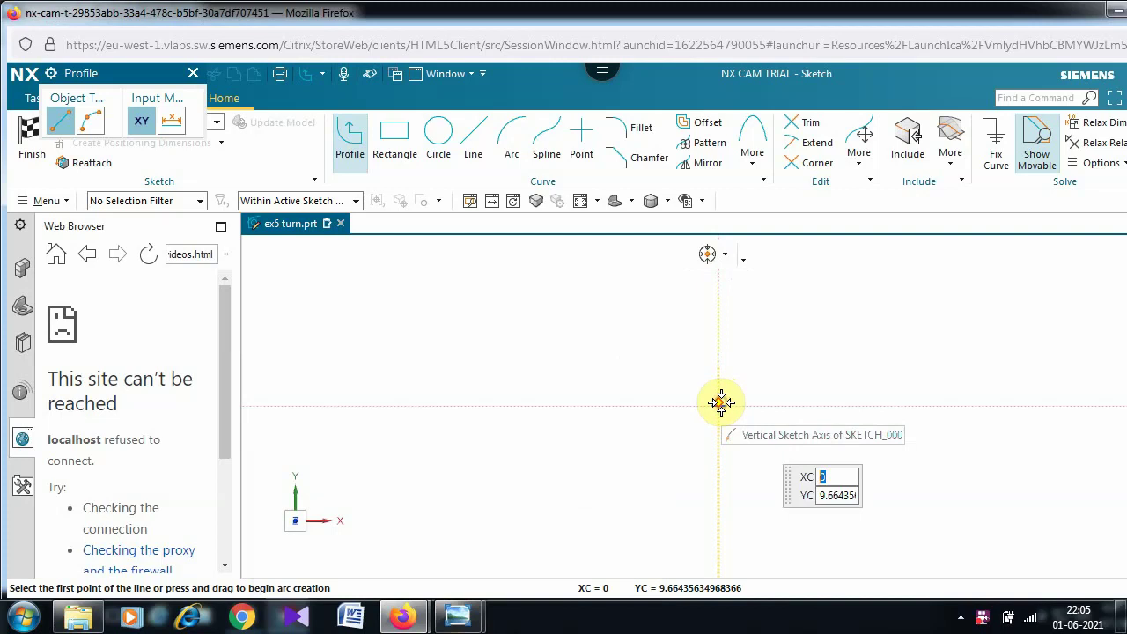
{"action": "left_click", "coordinate": [720, 402]}
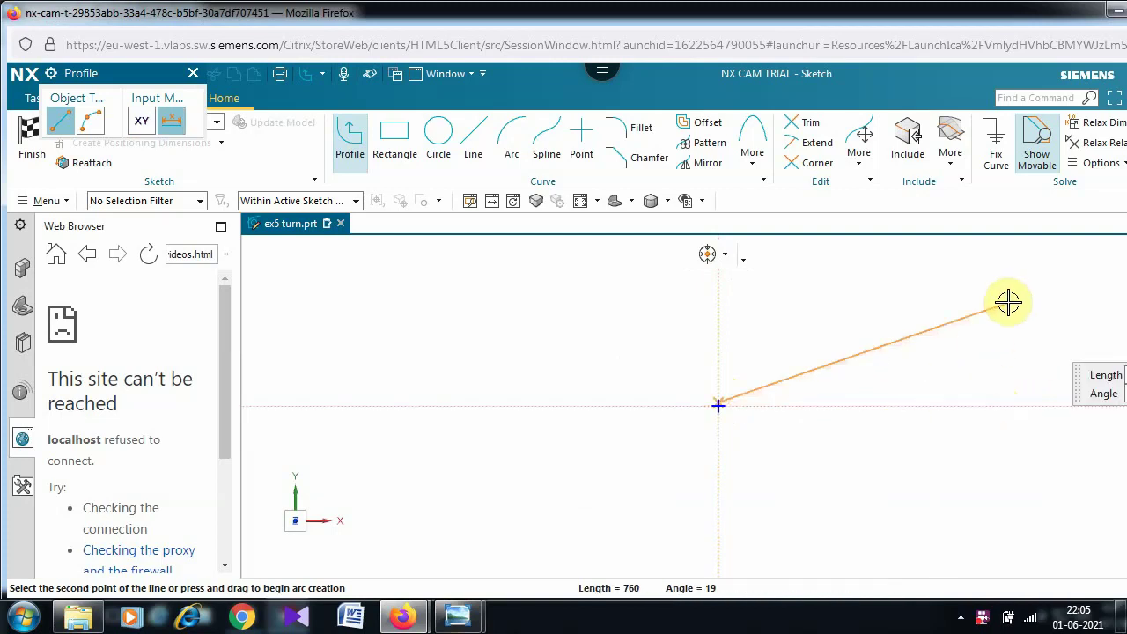
{"action": "key", "text": "Escape"}
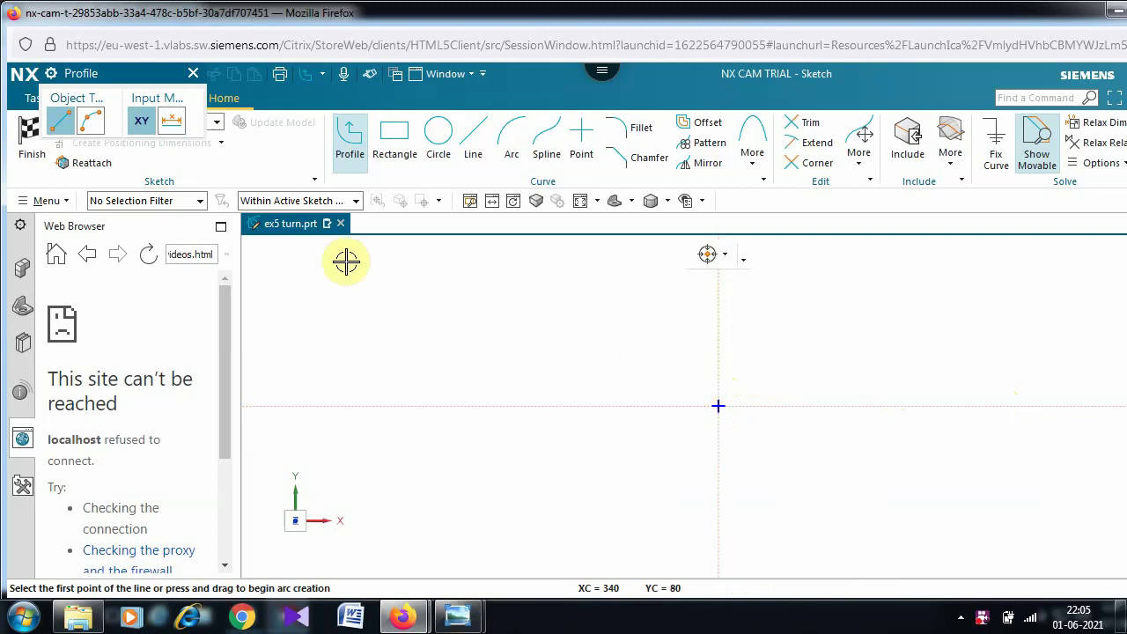
{"action": "left_click", "coordinate": [350, 137]}
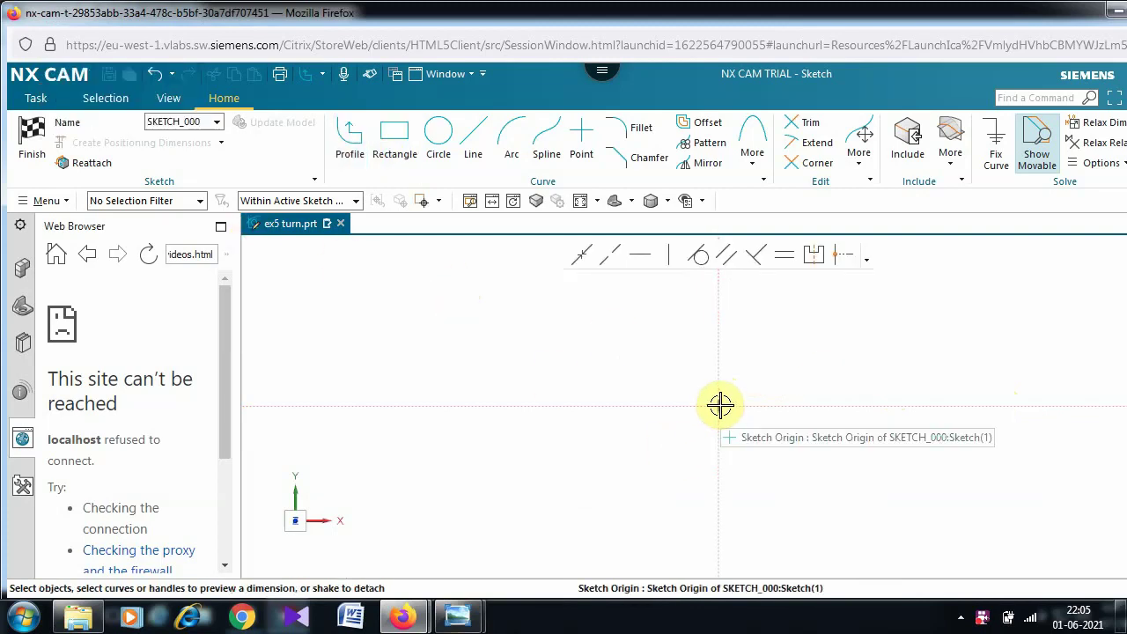
{"action": "left_click", "coordinate": [719, 406]}
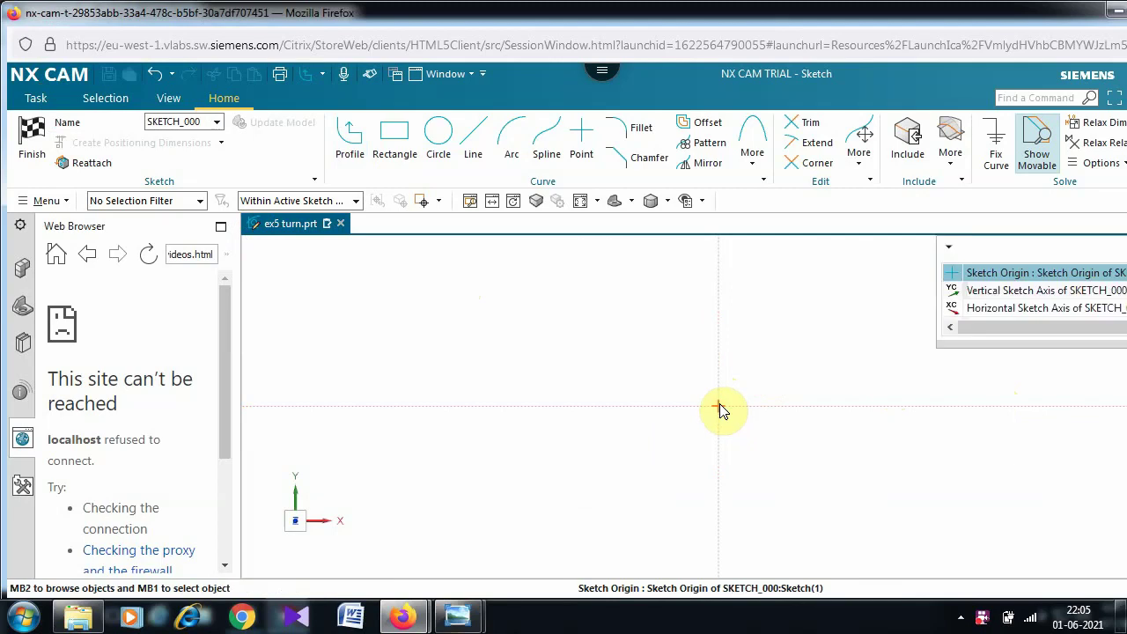
{"action": "left_click", "coordinate": [1003, 273]}
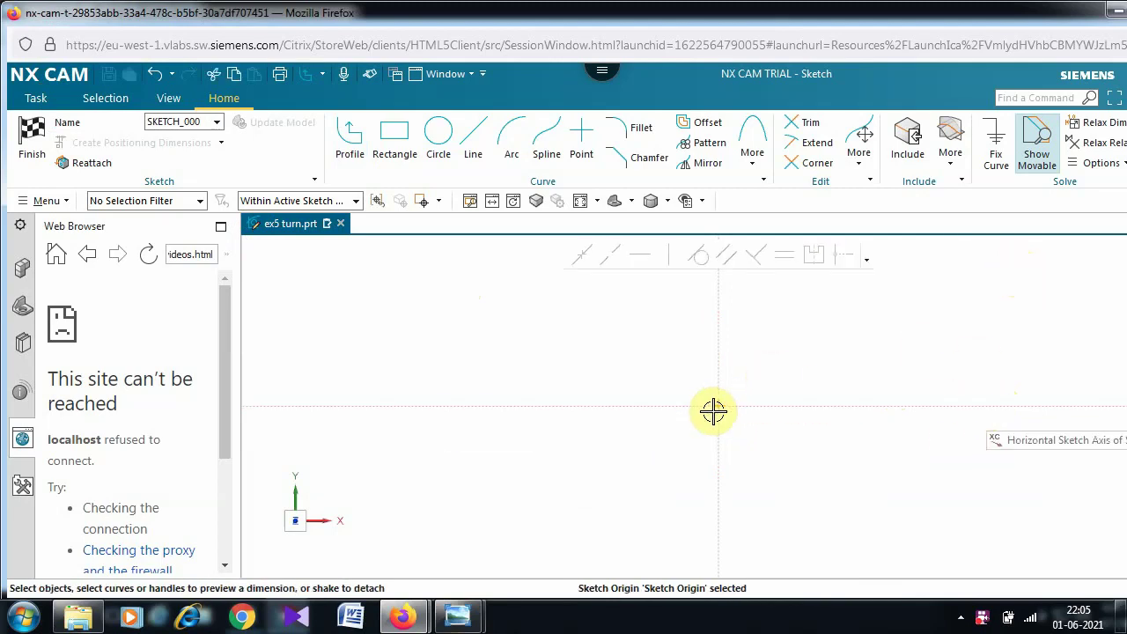
Draw a 97 mm horizontal profile line from the sketch origin along the positive X axis.
{"action": "left_click", "coordinate": [357, 134]}
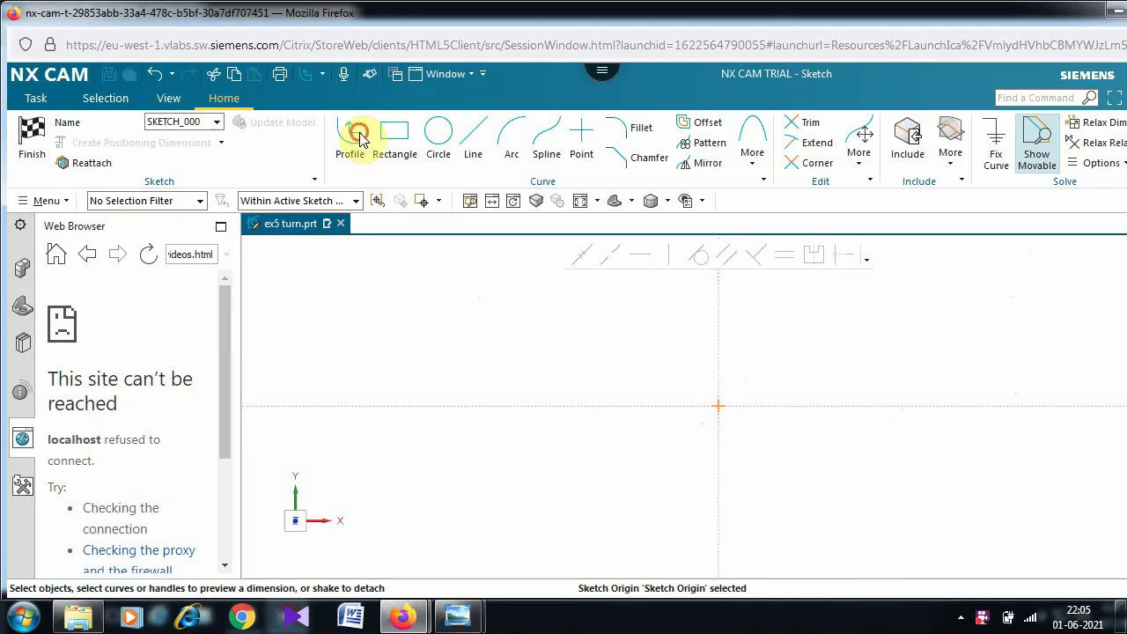
{"action": "left_click", "coordinate": [718, 407]}
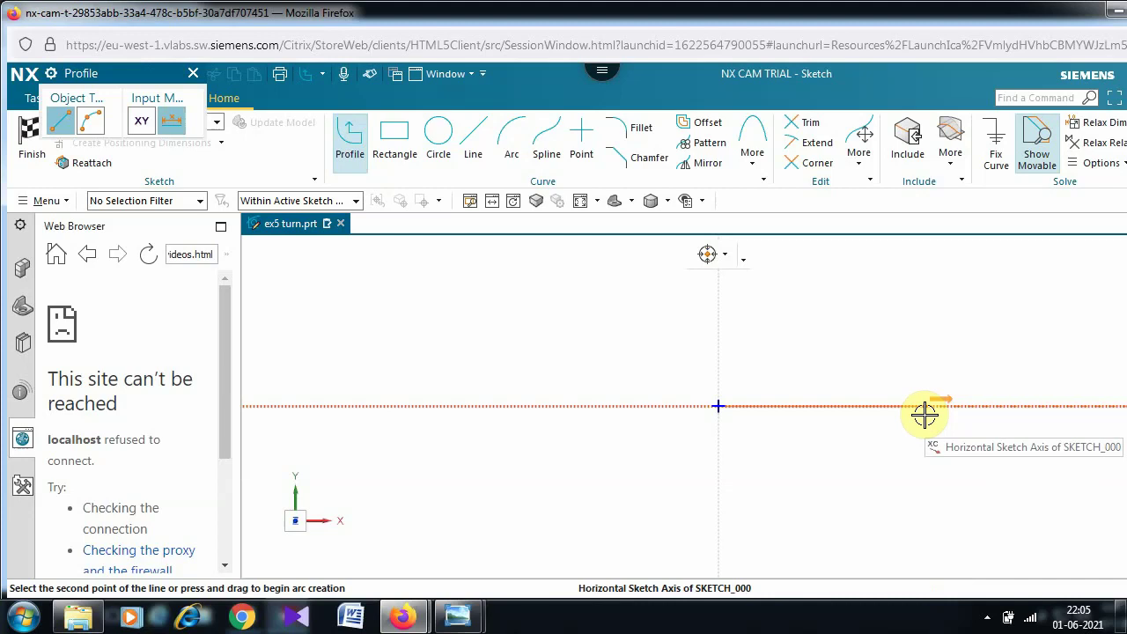
{"action": "type", "text": "9"}
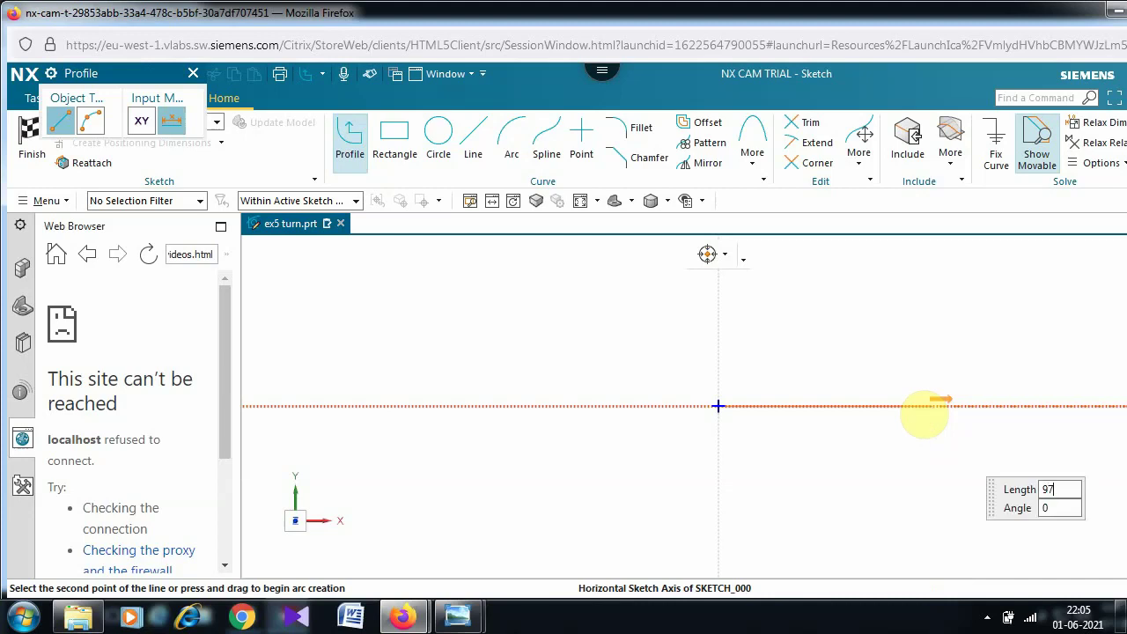
{"action": "type", "text": "7"}
{"action": "left_click", "coordinate": [924, 414]}
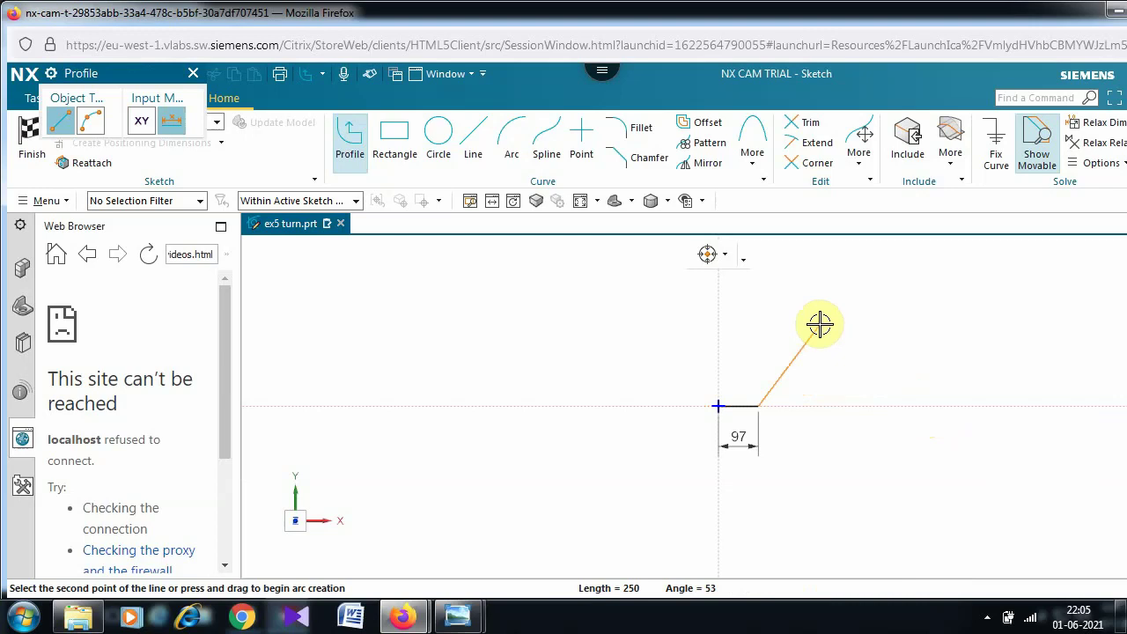
Try a 155 mm vertical profile line up from the far end of the 97 mm line, and undo it.
{"action": "mouse_move", "coordinate": [818, 325]}
{"action": "scroll", "coordinate": [819, 325], "scroll_direction": "up", "scroll_amount": 3}
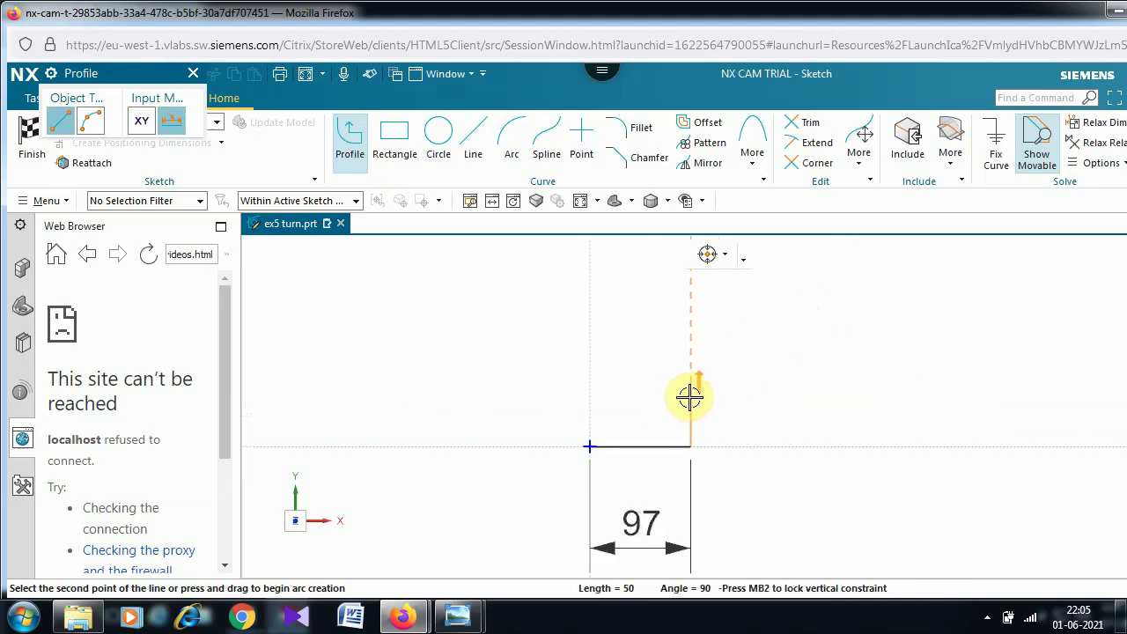
{"action": "mouse_move", "coordinate": [689, 398]}
{"action": "type", "text": "1"}
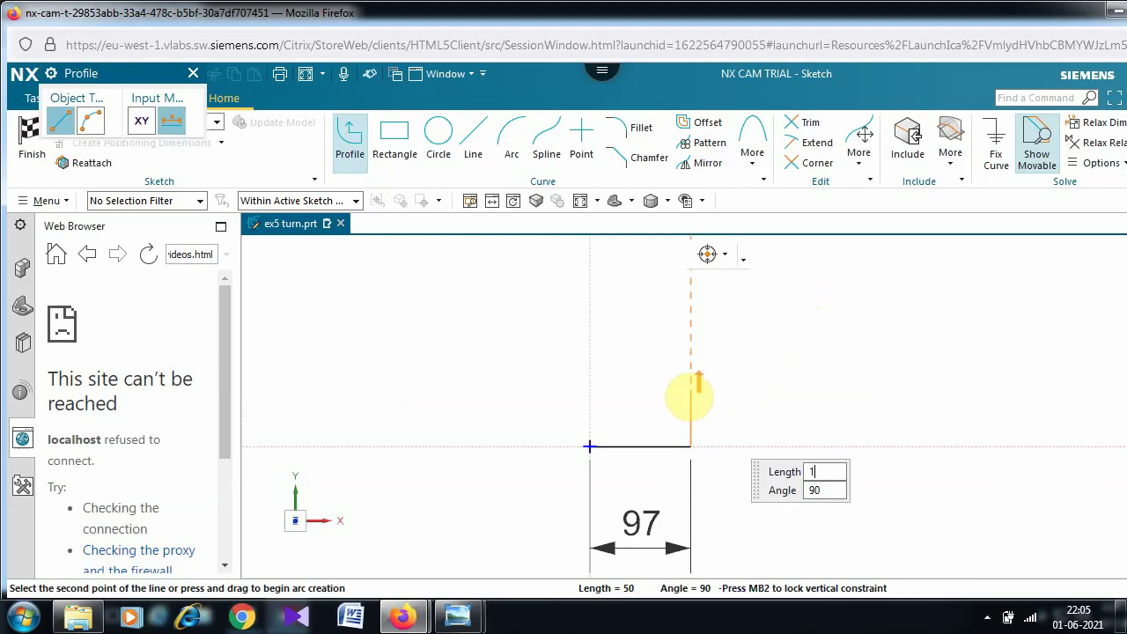
{"action": "type", "text": "55"}
{"action": "key", "text": "Tab"}
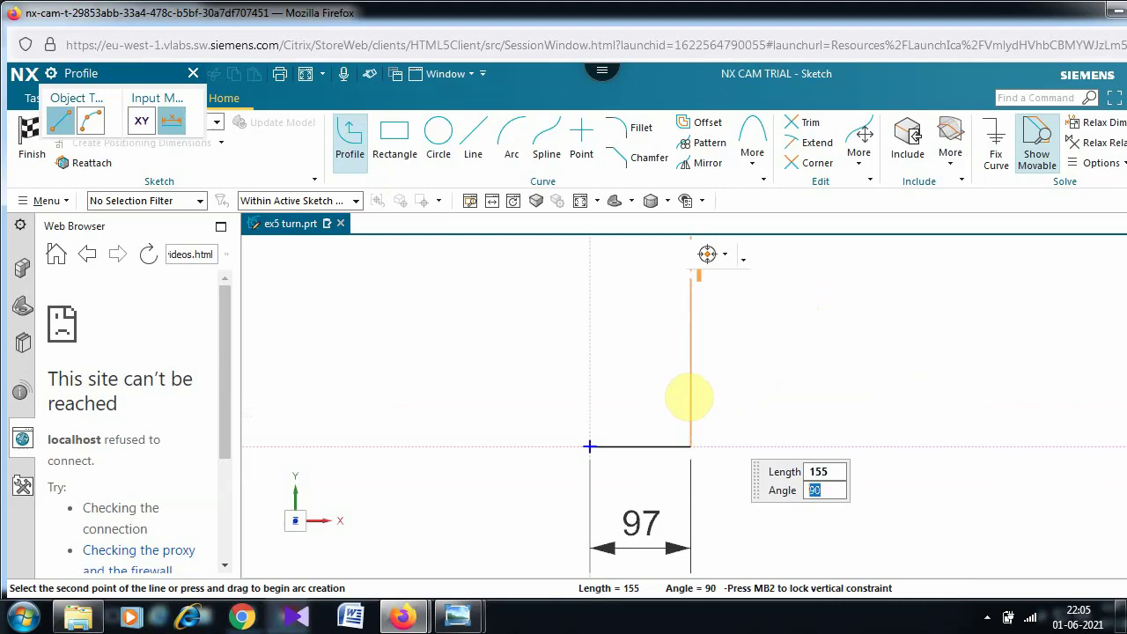
{"action": "key", "text": "Return"}
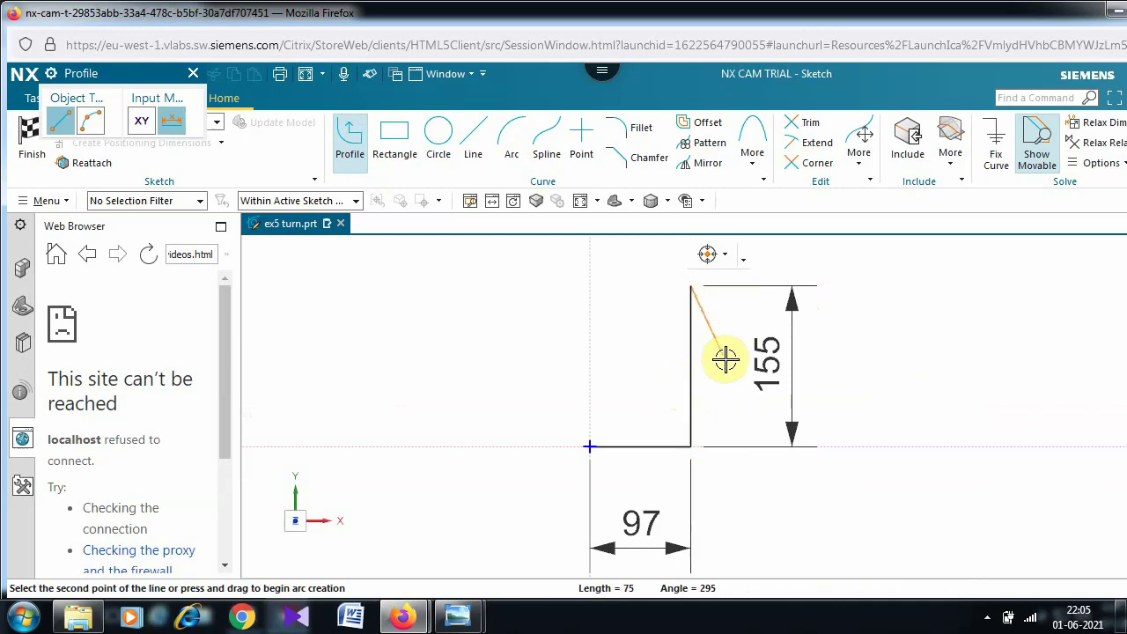
{"action": "mouse_move", "coordinate": [726, 359]}
{"action": "type", "text": "u"}
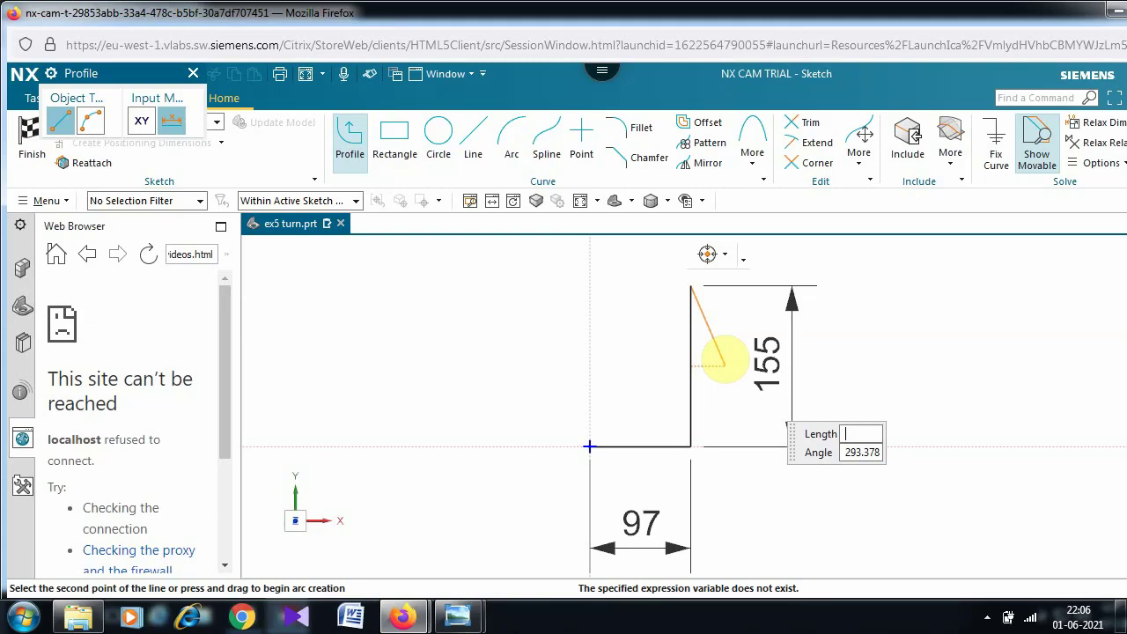
{"action": "key", "text": "ctrl+z"}
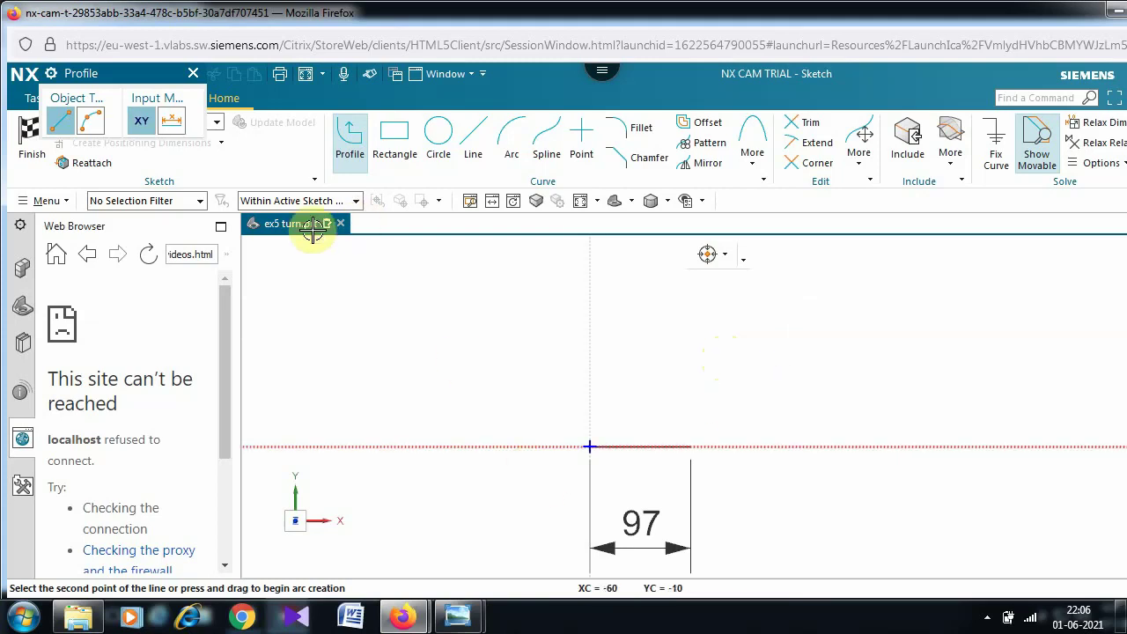
Draw a 15 mm vertical profile line upward from the far end of the 97 mm base line.
{"action": "left_click", "coordinate": [350, 133]}
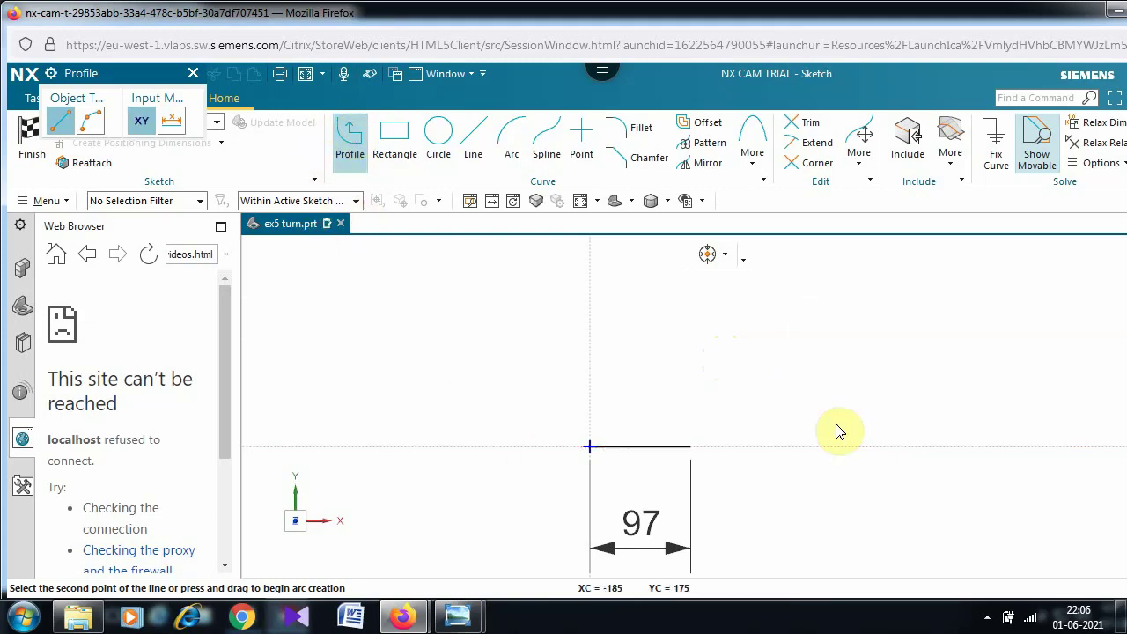
{"action": "left_click", "coordinate": [690, 442]}
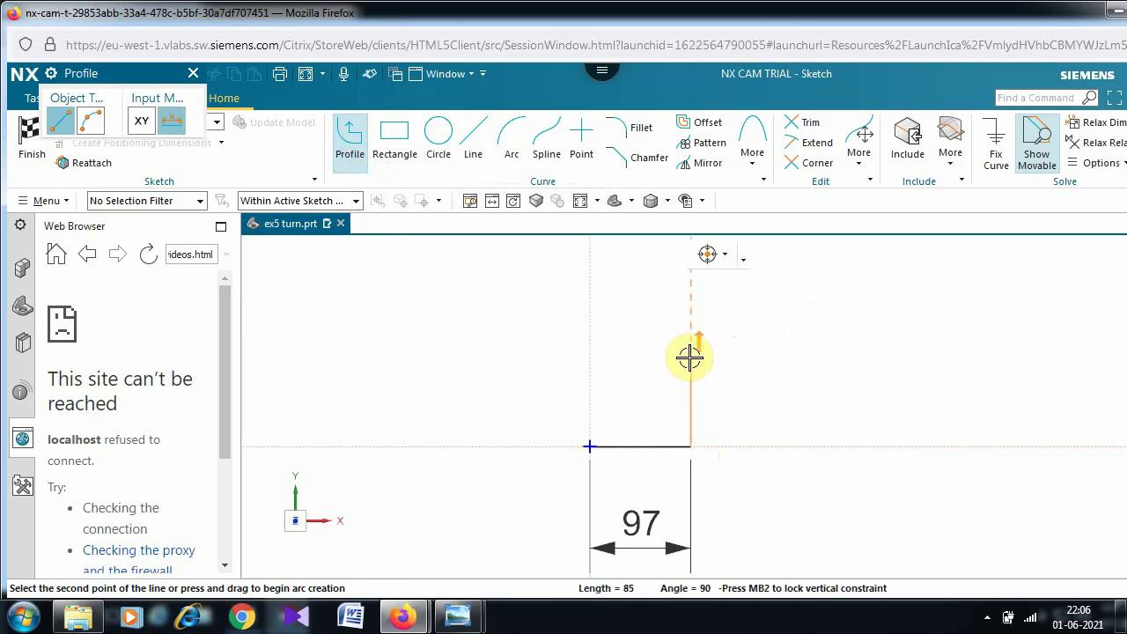
{"action": "type", "text": "15"}
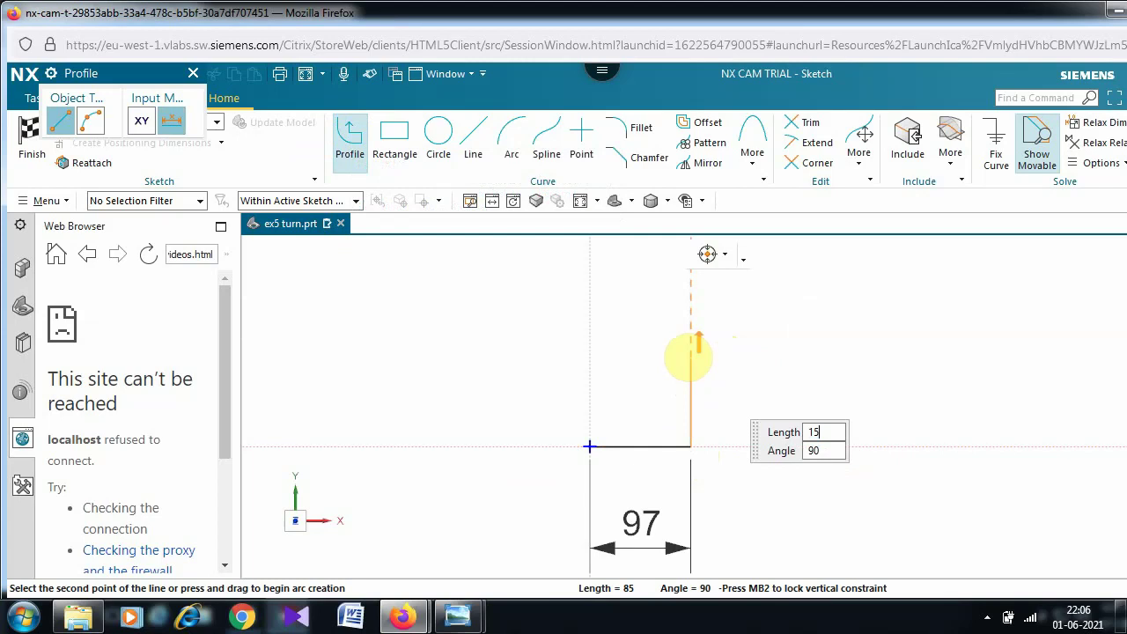
{"action": "key", "text": "Tab"}
{"action": "key", "text": "Return"}
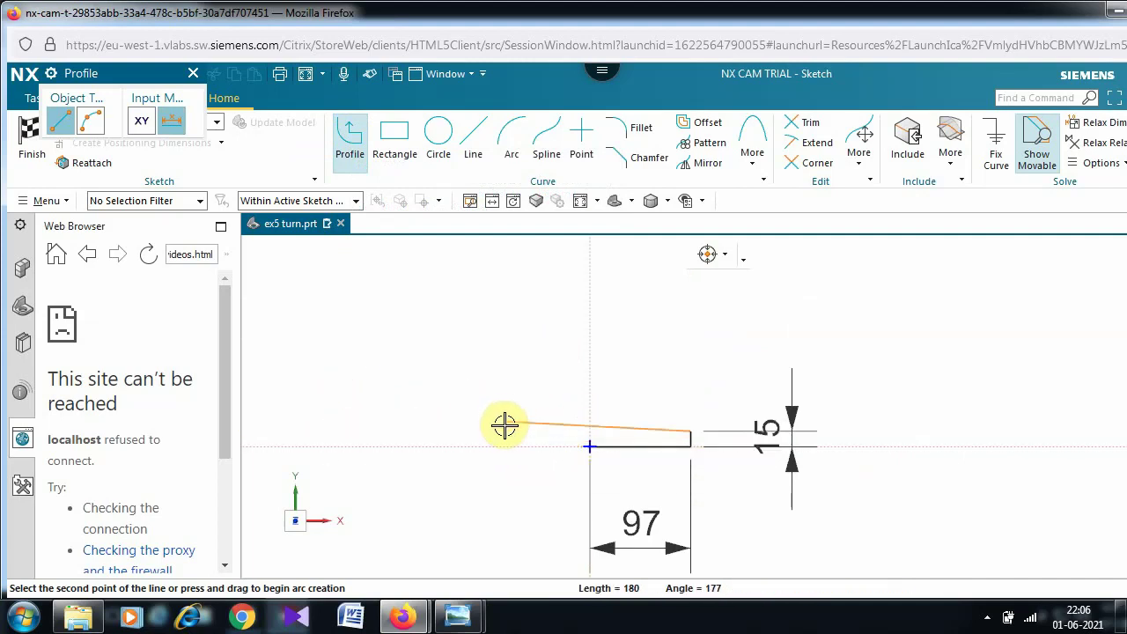
Continue the profile with a 27 mm horizontal line back toward the Y axis from the upper end of the 15 mm line.
{"action": "mouse_move", "coordinate": [504, 429]}
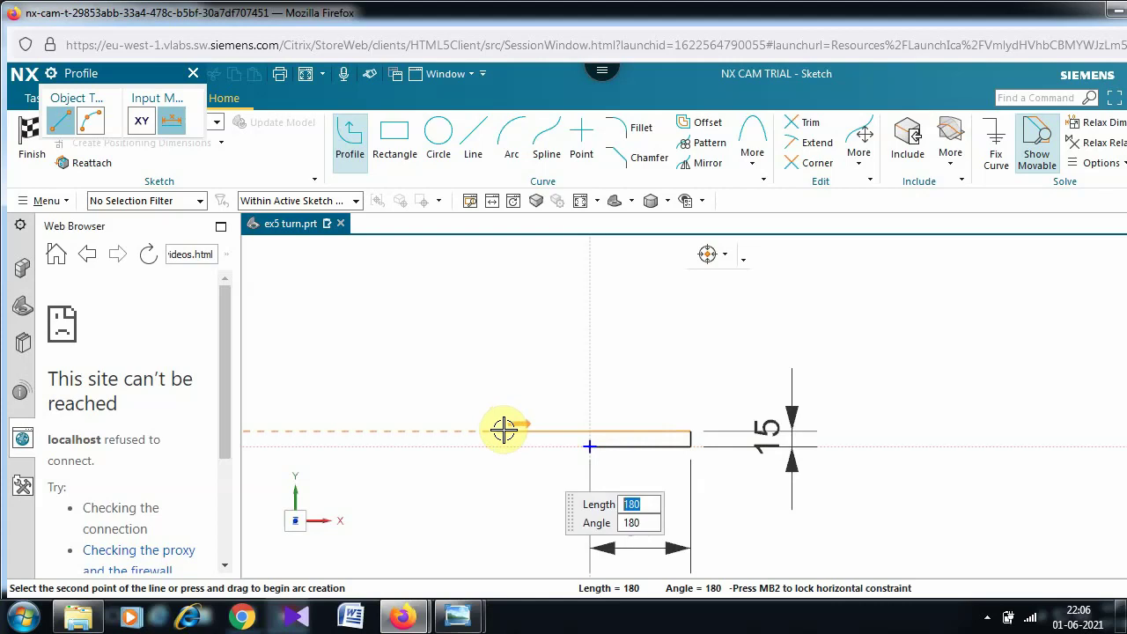
{"action": "type", "text": "27"}
{"action": "key", "text": "Tab"}
{"action": "key", "text": "Return"}
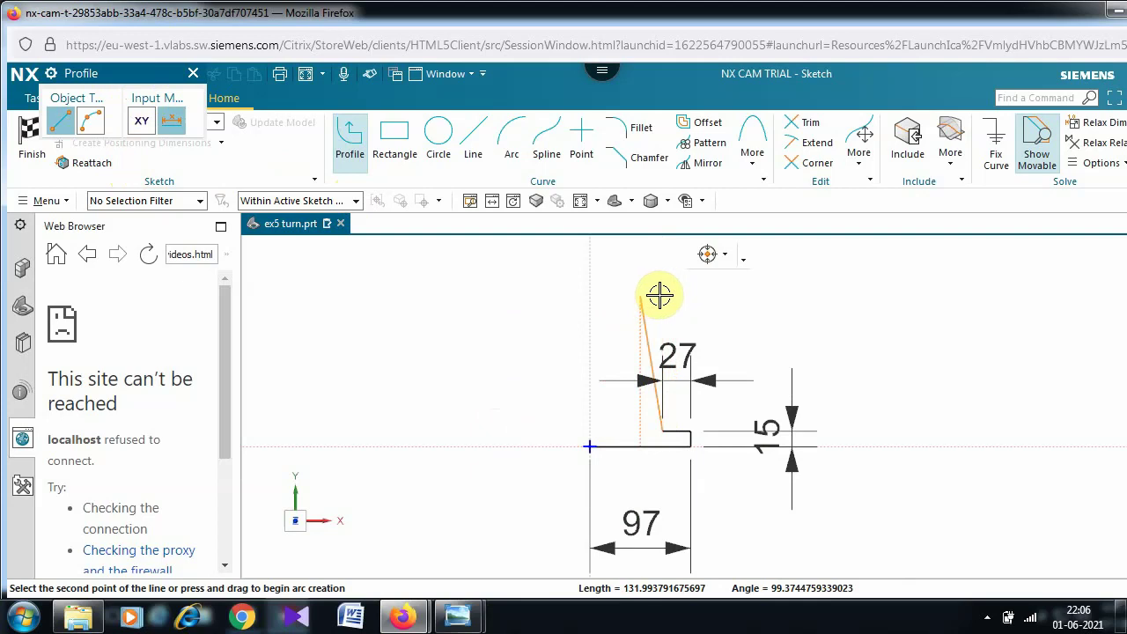
{"action": "mouse_move", "coordinate": [663, 293]}
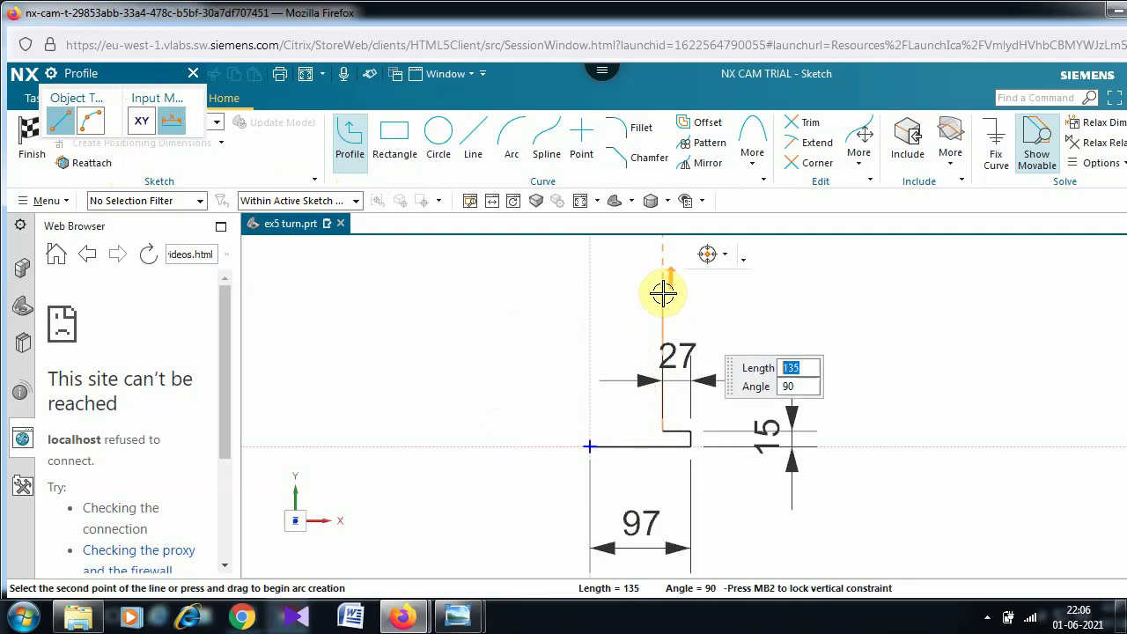
Draw a 12.5 mm vertical profile line upward from the inner end of the 27 mm line, and end the Profile command.
{"action": "type", "text": "12."}
{"action": "key", "text": "Tab"}
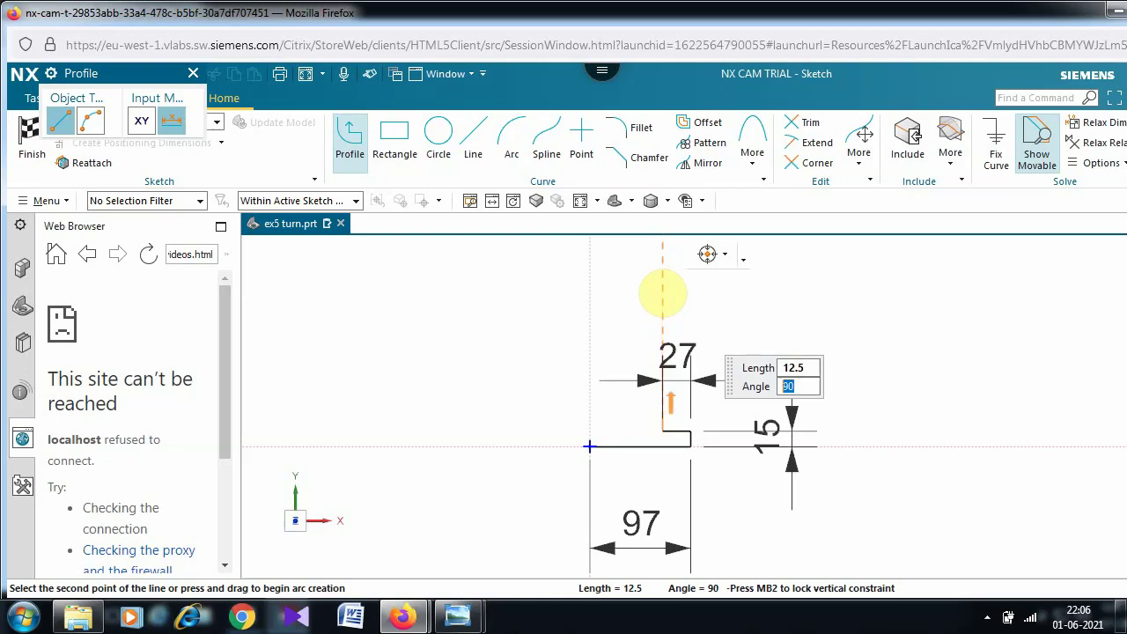
{"action": "key", "text": "Return"}
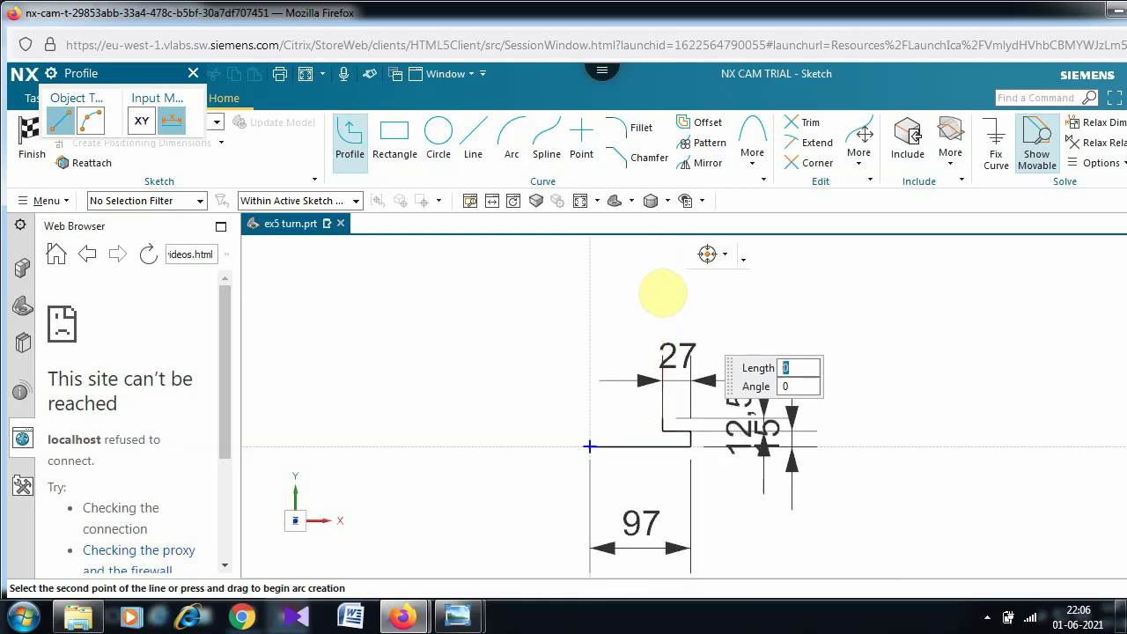
{"action": "key", "text": "Escape"}
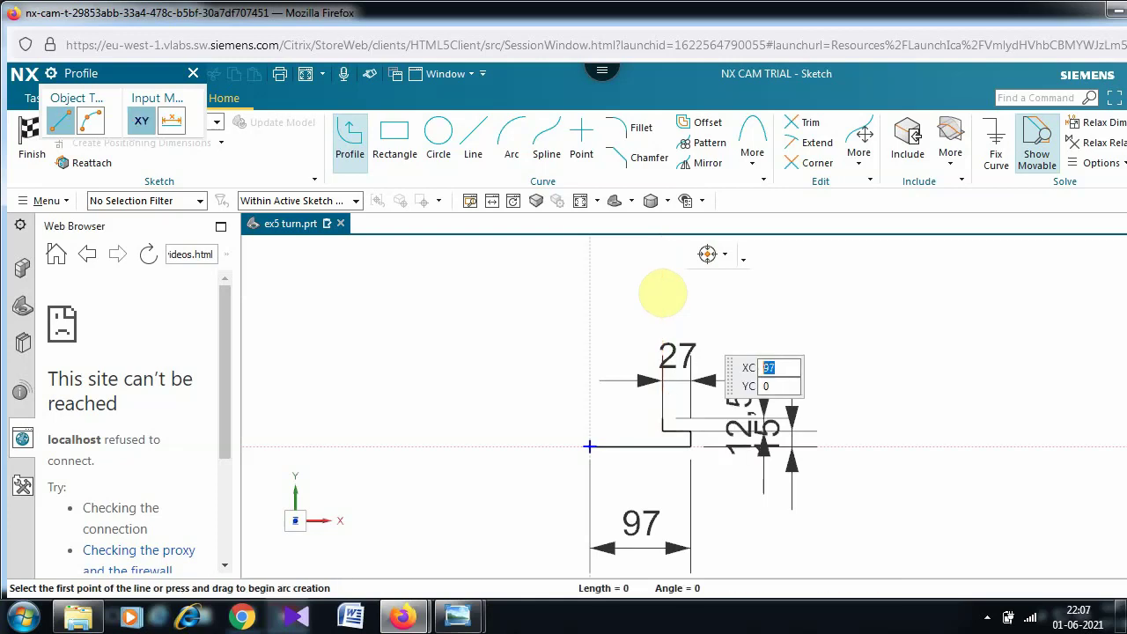
{"action": "key", "text": "Escape"}
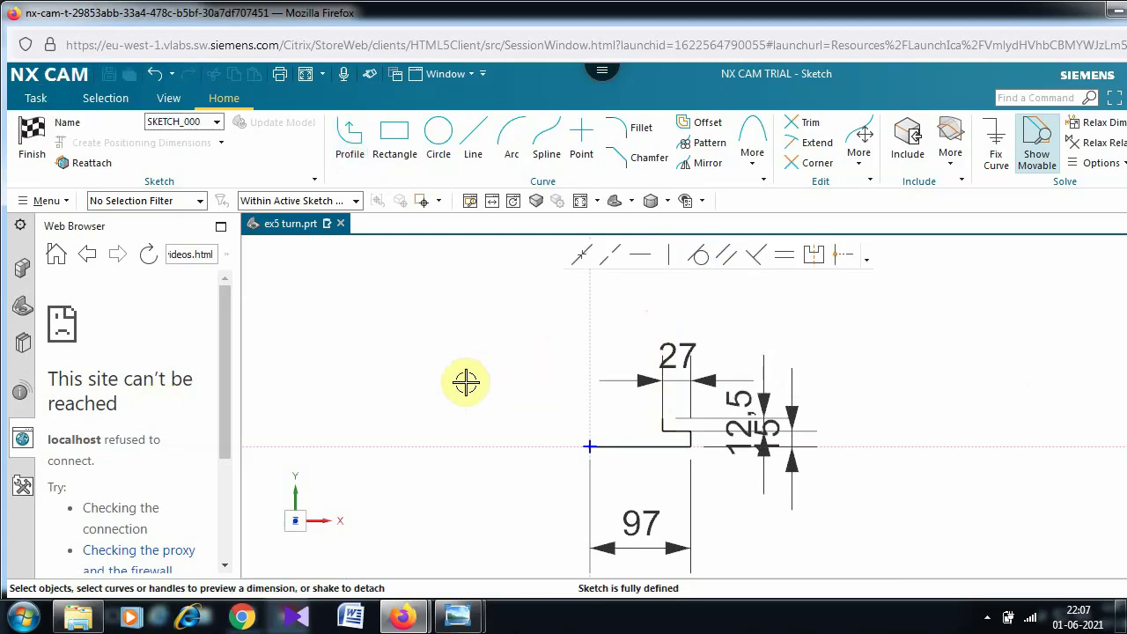
Review the part dimensions in the "ex5 turning 2" drawing in Windows Photo Viewer, and return to the NX sketch.
{"action": "scroll", "coordinate": [465, 381], "scroll_direction": "up", "scroll_amount": 1}
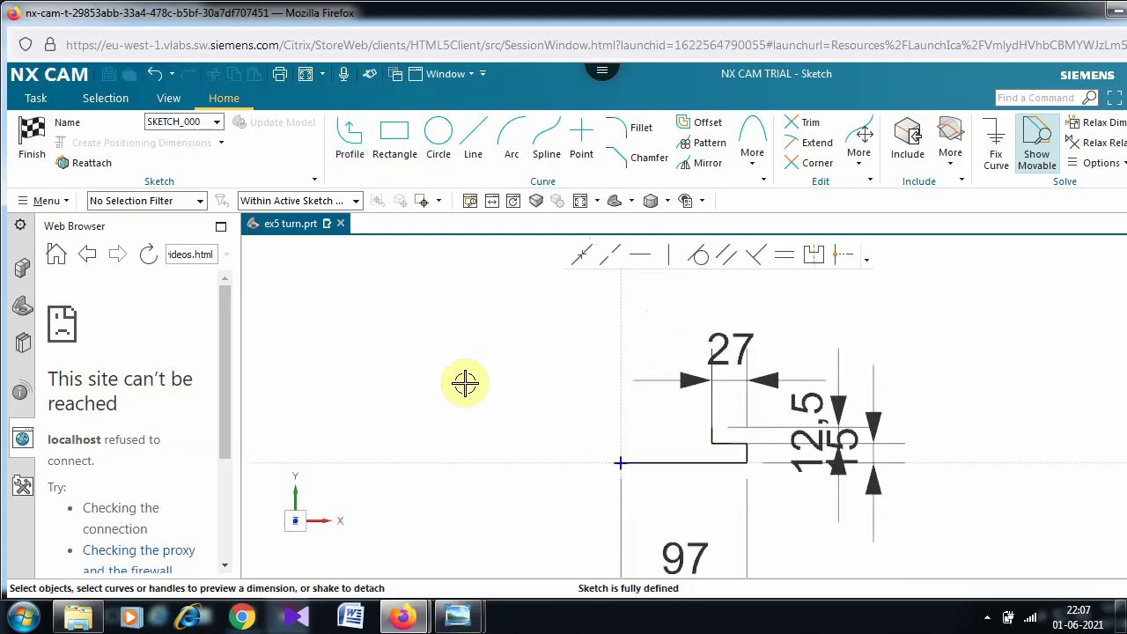
{"action": "scroll", "coordinate": [465, 381], "scroll_direction": "up", "scroll_amount": 1}
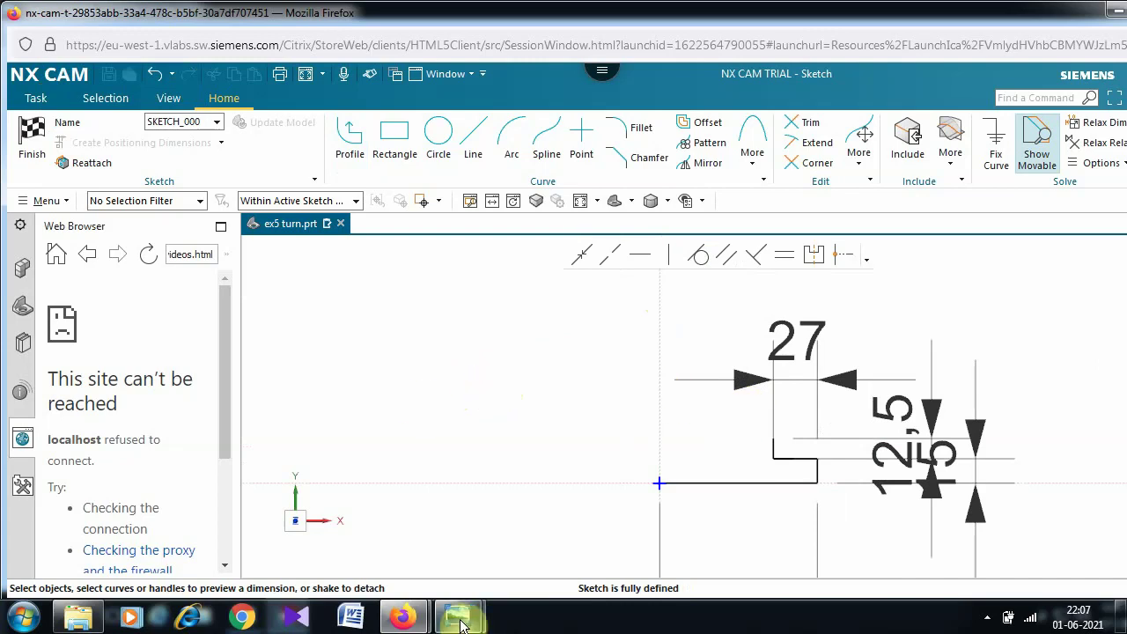
{"action": "mouse_move", "coordinate": [461, 623]}
{"action": "left_click", "coordinate": [428, 528]}
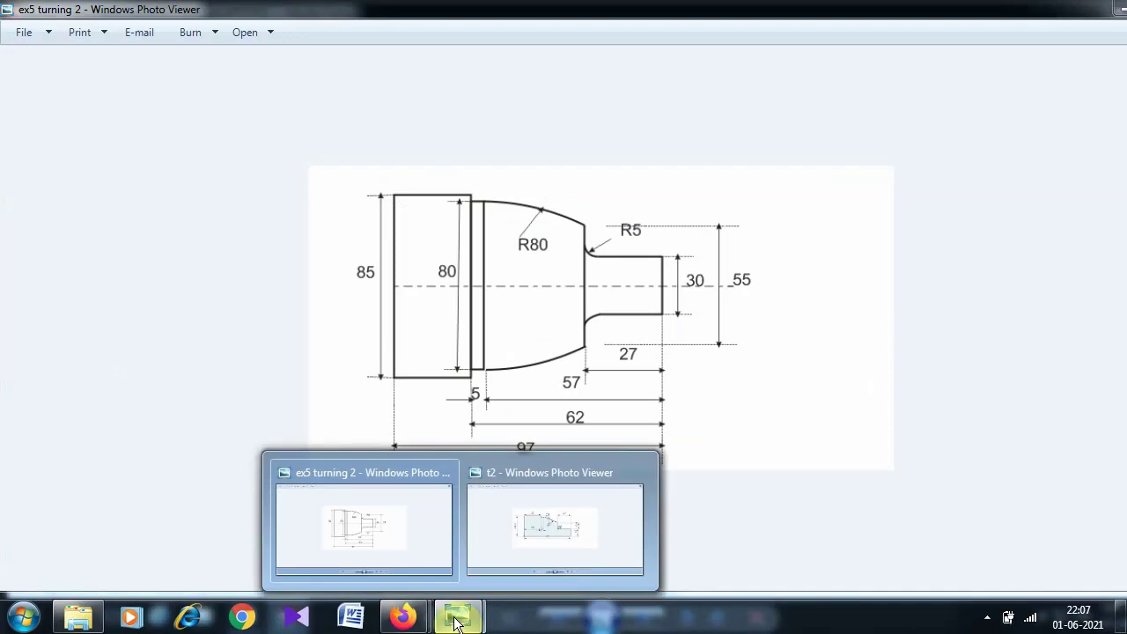
{"action": "mouse_move", "coordinate": [401, 621]}
{"action": "left_click", "coordinate": [503, 554]}
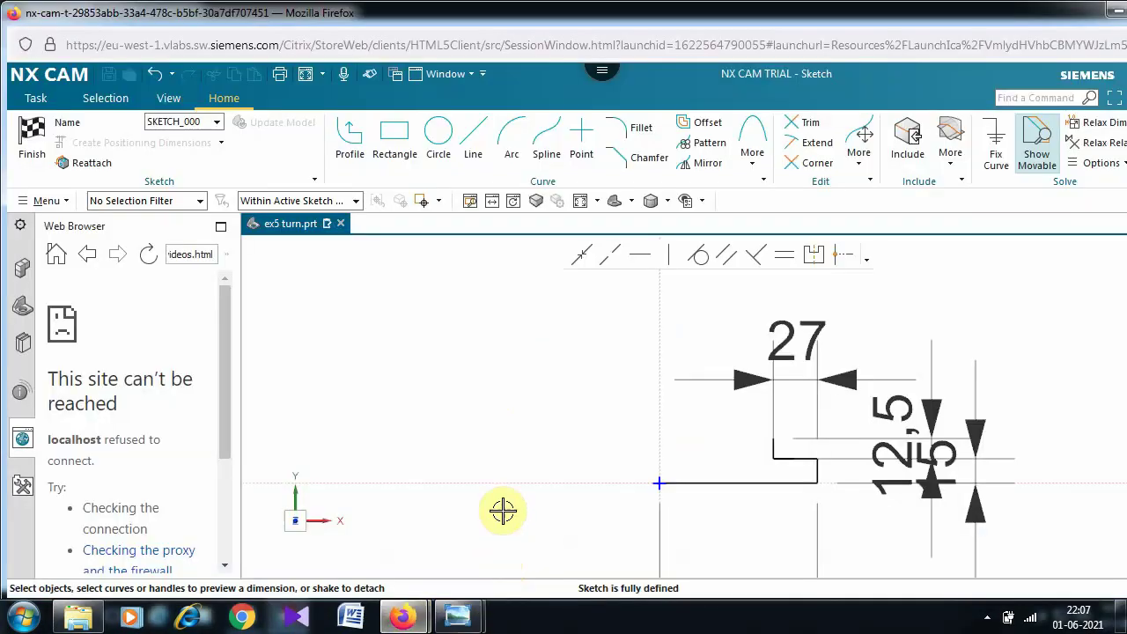
Reduce the text size of the sketch dimensions to about 0.79.
{"action": "left_click", "coordinate": [169, 99]}
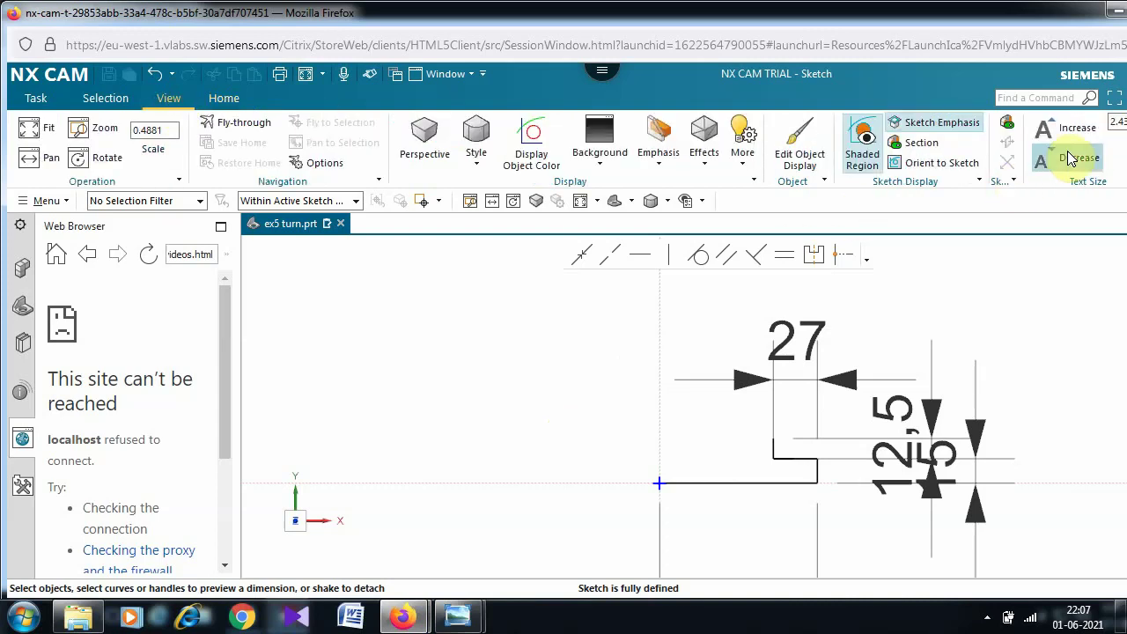
{"action": "left_click", "coordinate": [1069, 158]}
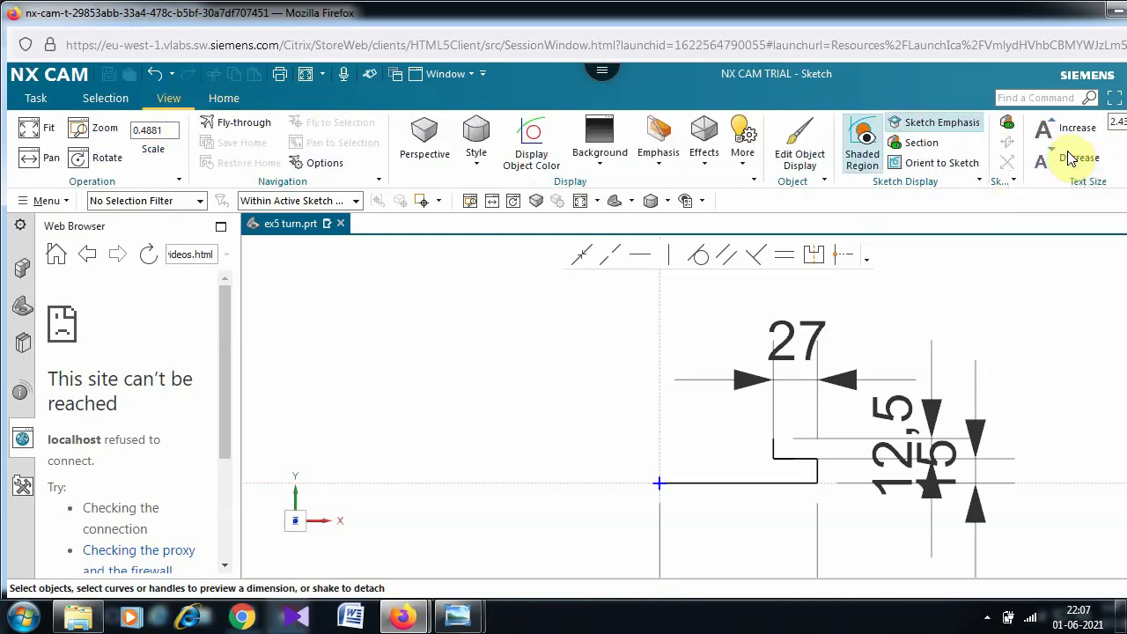
{"action": "left_click", "coordinate": [1069, 158]}
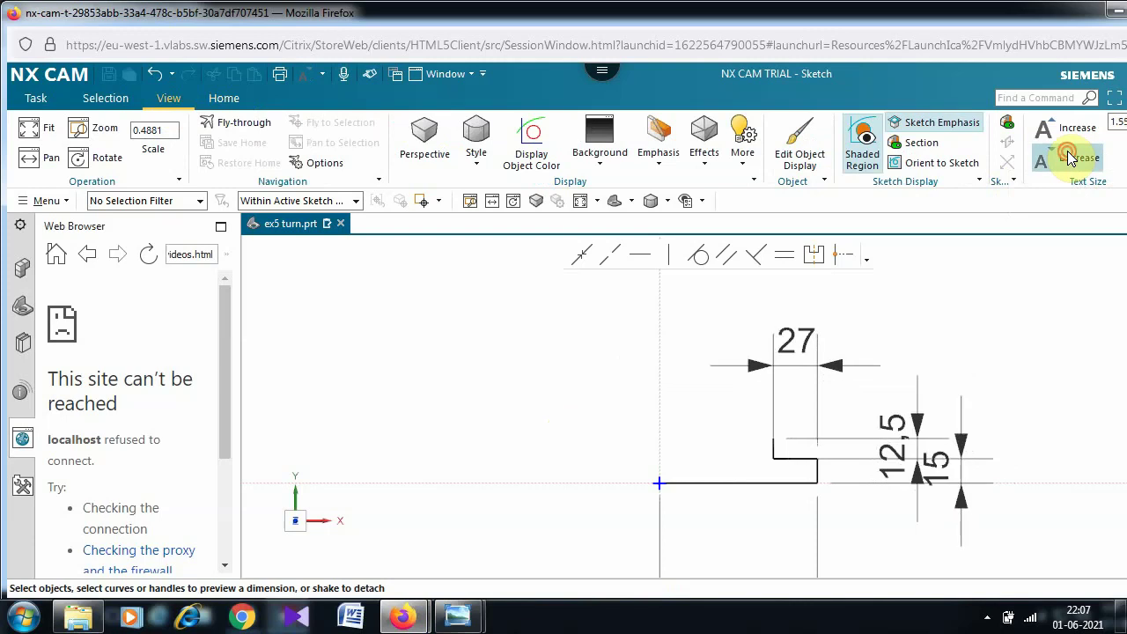
{"action": "left_click", "coordinate": [1069, 158]}
{"action": "scroll", "coordinate": [1069, 158], "scroll_direction": "up", "scroll_amount": 1}
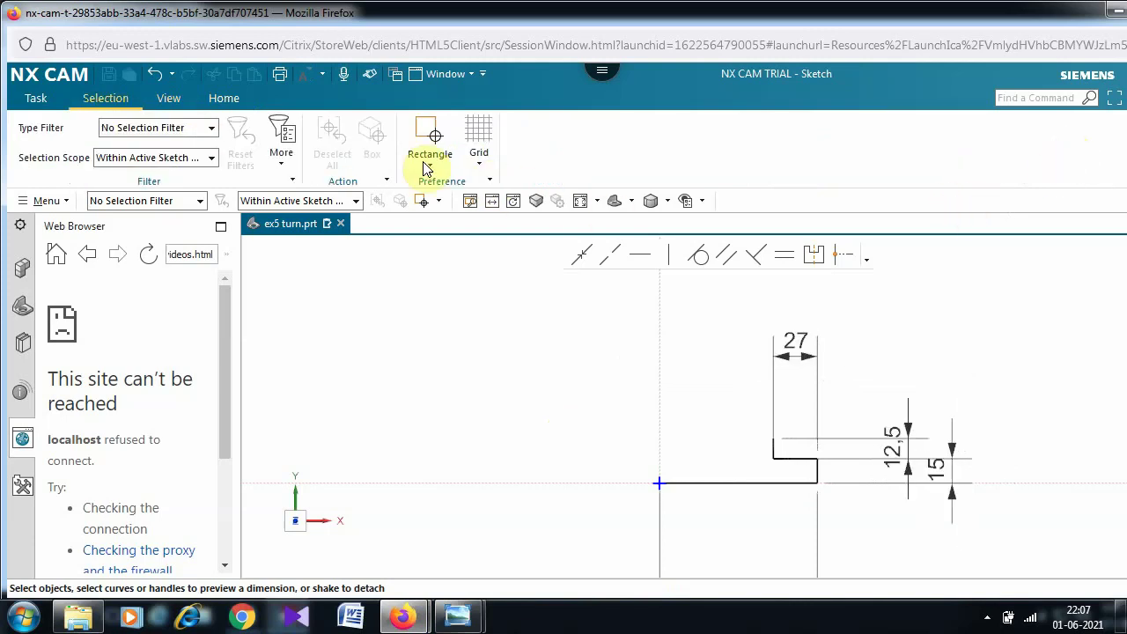
{"action": "left_click", "coordinate": [173, 100]}
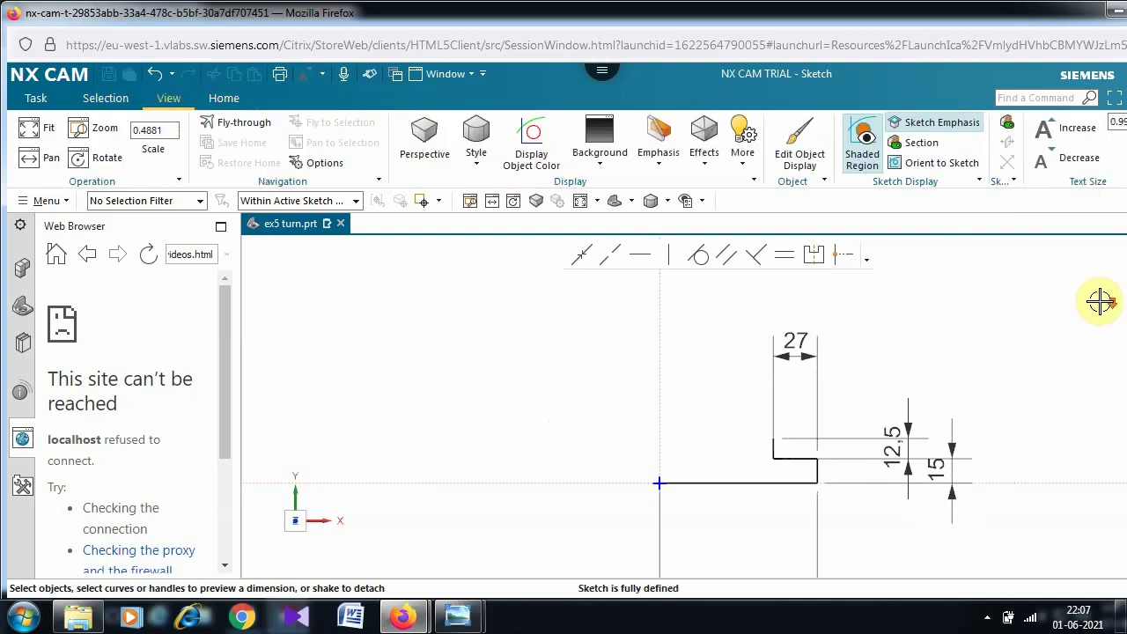
{"action": "scroll", "coordinate": [1099, 301], "scroll_direction": "down", "scroll_amount": 3}
{"action": "scroll", "coordinate": [1097, 299], "scroll_direction": "up", "scroll_amount": 3}
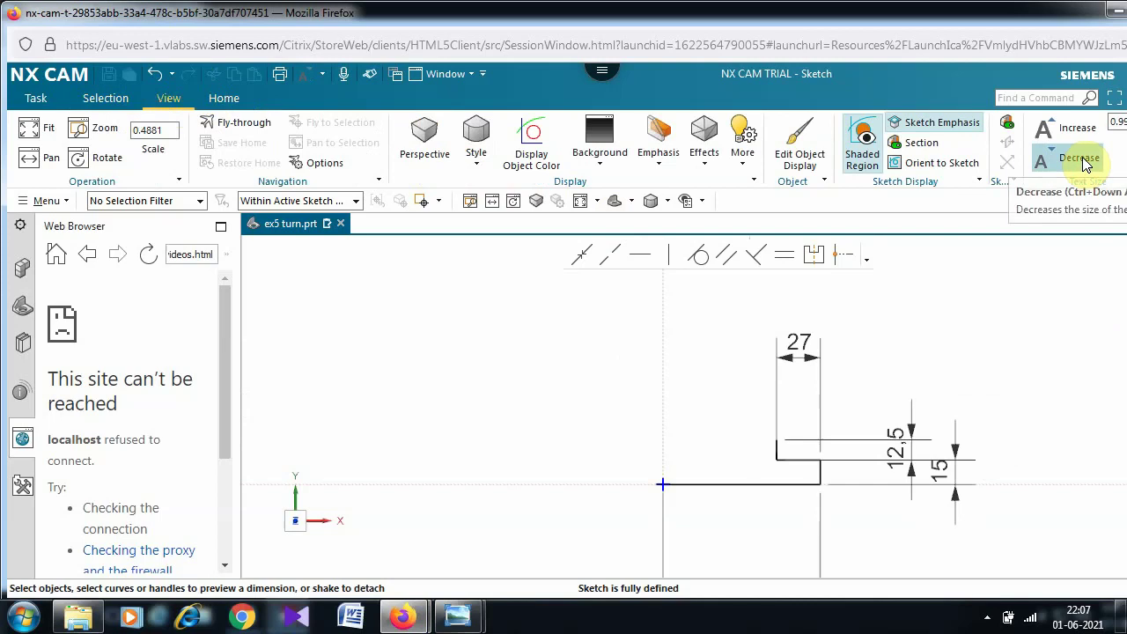
{"action": "scroll", "coordinate": [1009, 371], "scroll_direction": "down", "scroll_amount": 2}
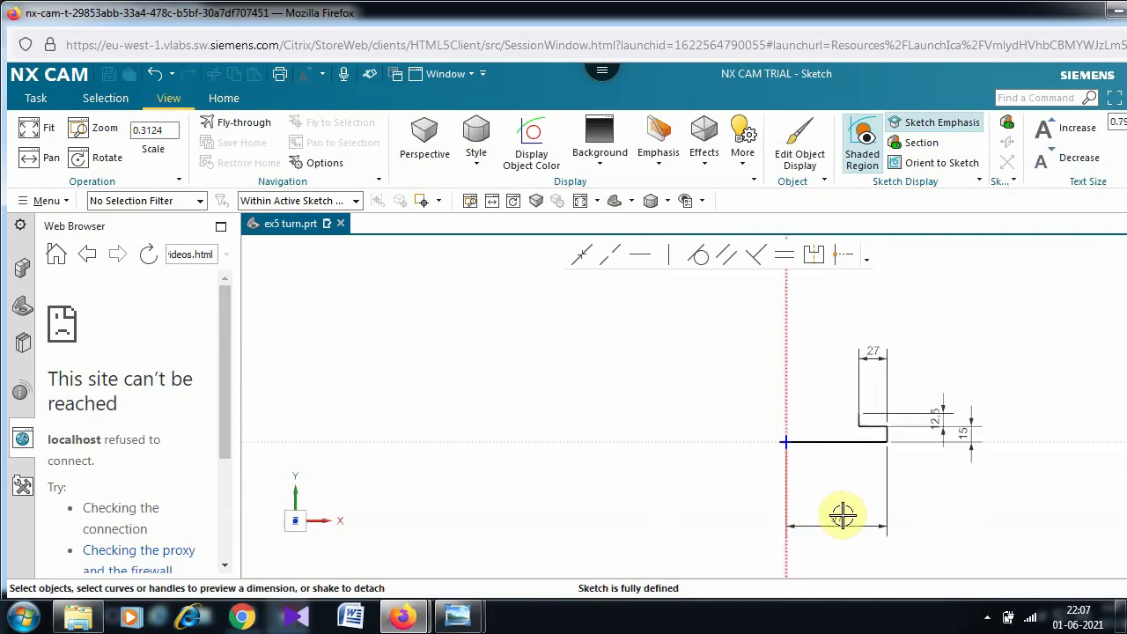
Move the 97, 12.5, 15 and 27 mm dimensions closer to the profile lines.
{"action": "left_click_drag", "start_coordinate": [843, 515], "coordinate": [847, 457]}
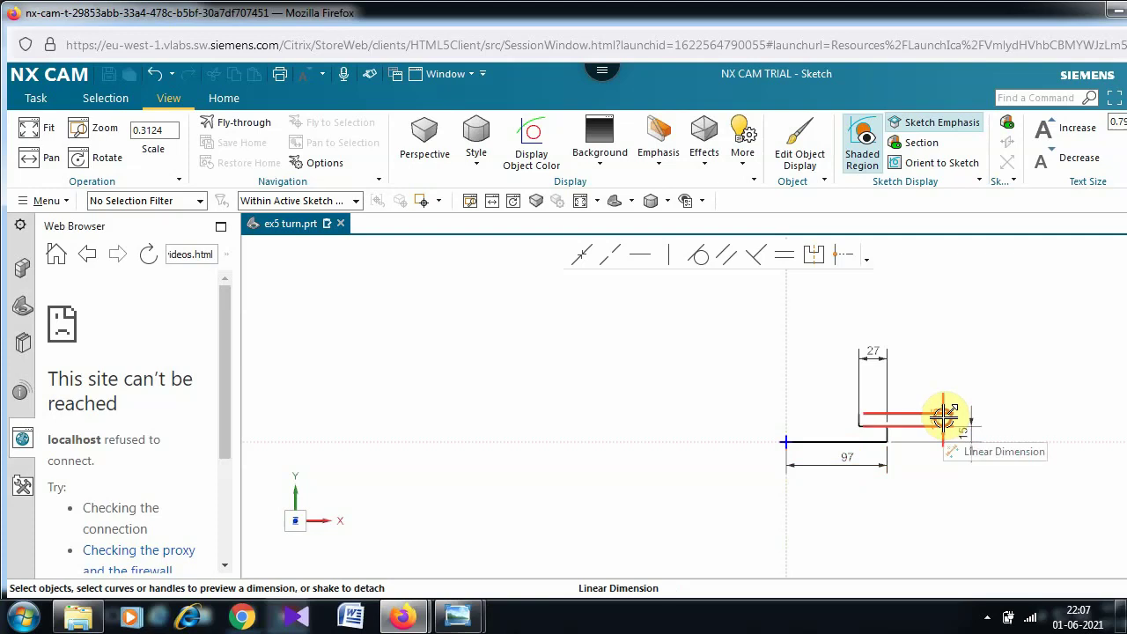
{"action": "left_click_drag", "start_coordinate": [913, 420], "coordinate": [902, 415]}
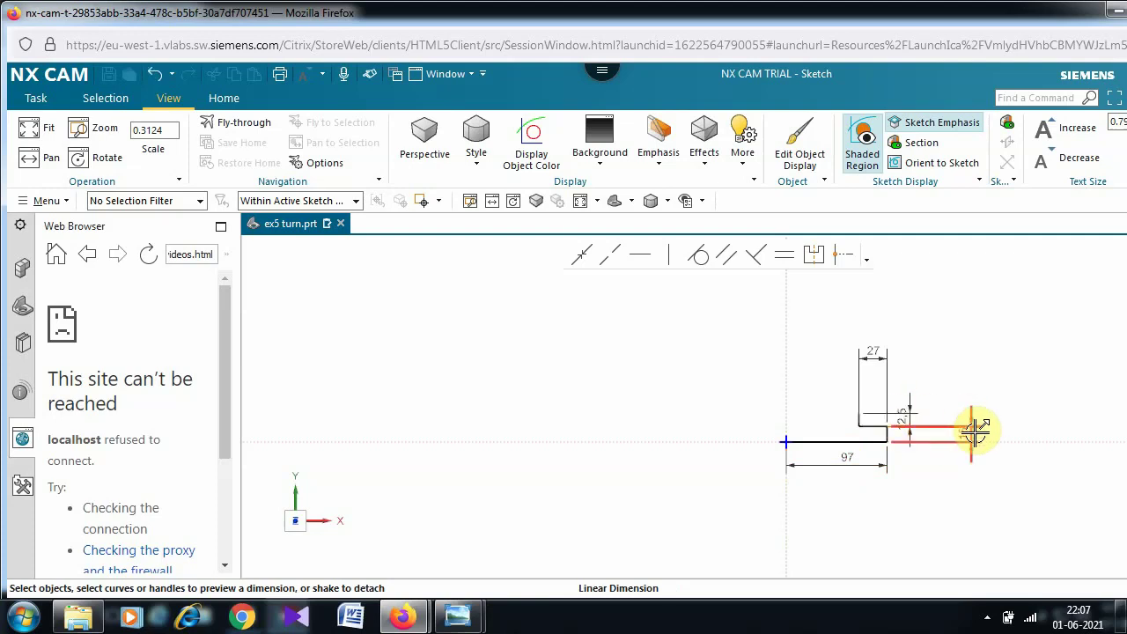
{"action": "left_click_drag", "start_coordinate": [969, 432], "coordinate": [925, 431]}
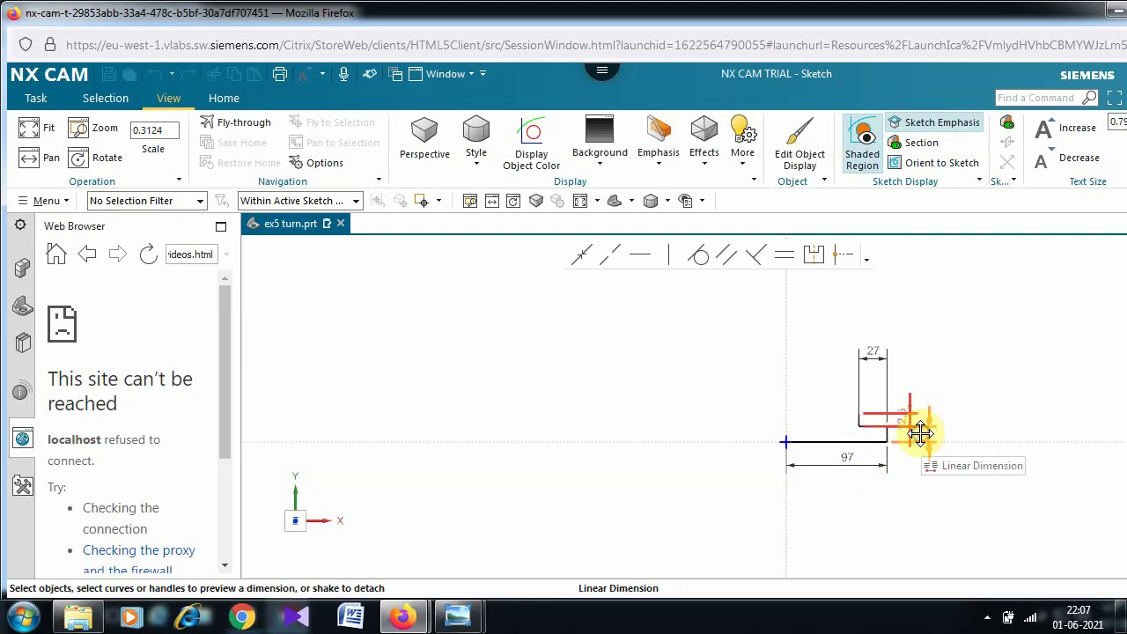
{"action": "mouse_move", "coordinate": [868, 352]}
{"action": "left_mouse_down"}
{"action": "mouse_move", "coordinate": [895, 398]}
{"action": "mouse_move", "coordinate": [893, 388]}
{"action": "left_mouse_up"}
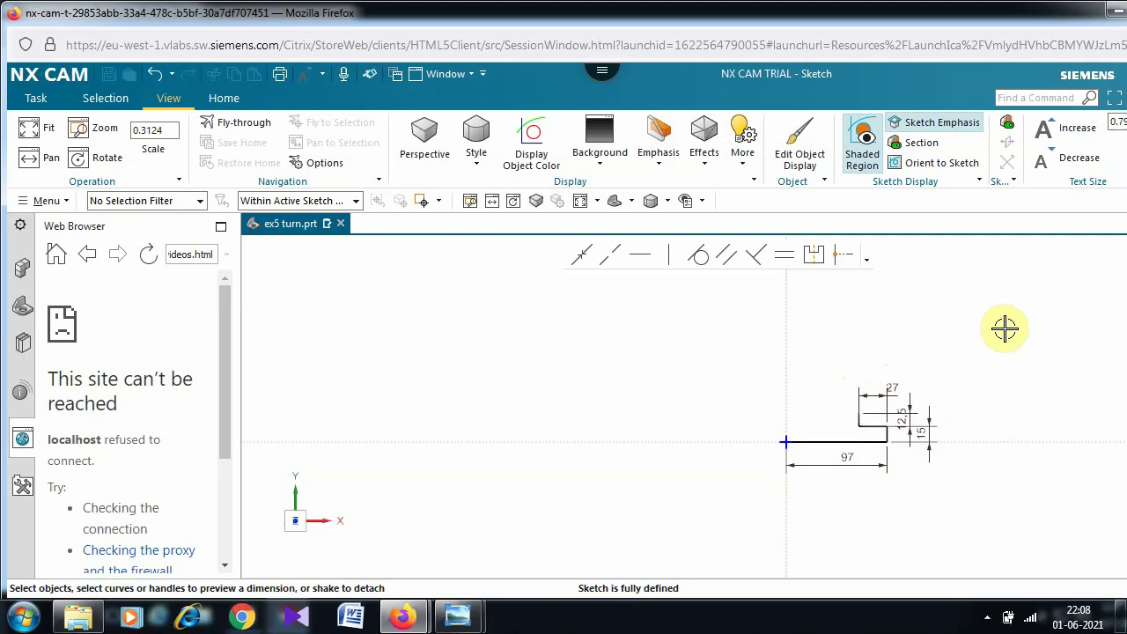
Draw a 42.5 mm vertical profile line from the existing sketch origin point upward along the Y axis.
{"action": "scroll", "coordinate": [1004, 328], "scroll_direction": "up", "scroll_amount": 6}
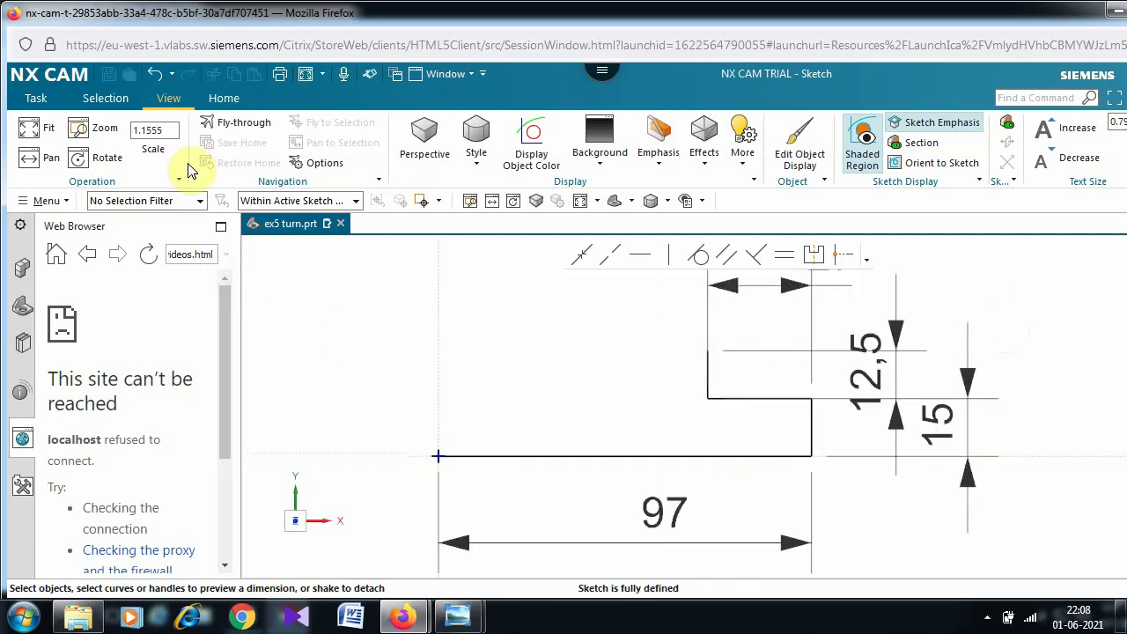
{"action": "left_click", "coordinate": [230, 100]}
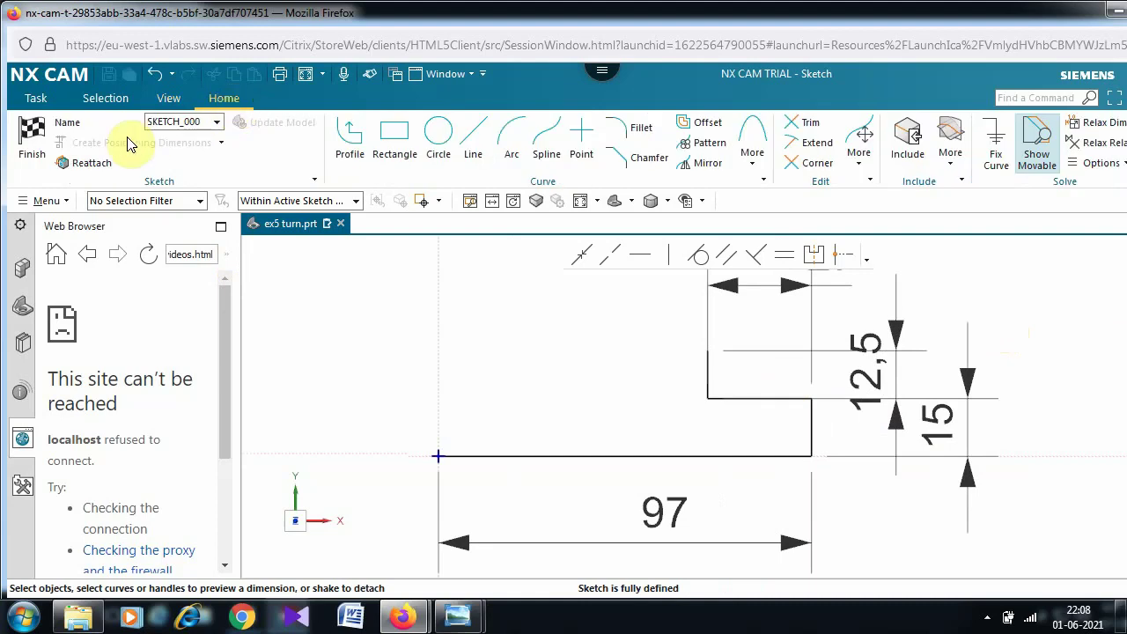
{"action": "left_click", "coordinate": [352, 142]}
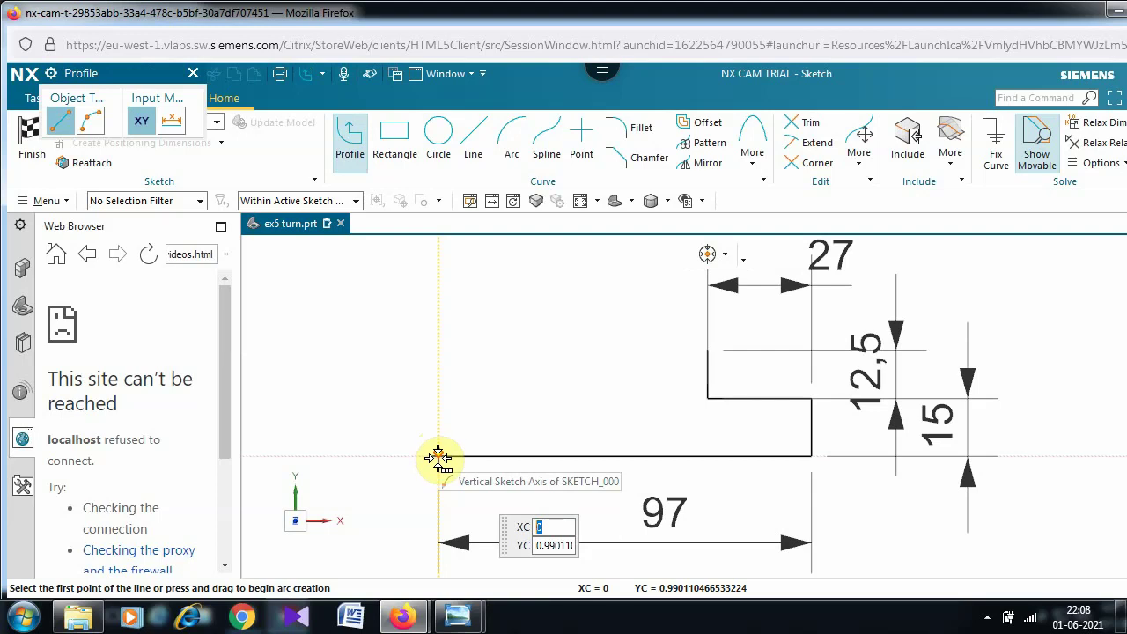
{"action": "mouse_move", "coordinate": [438, 457]}
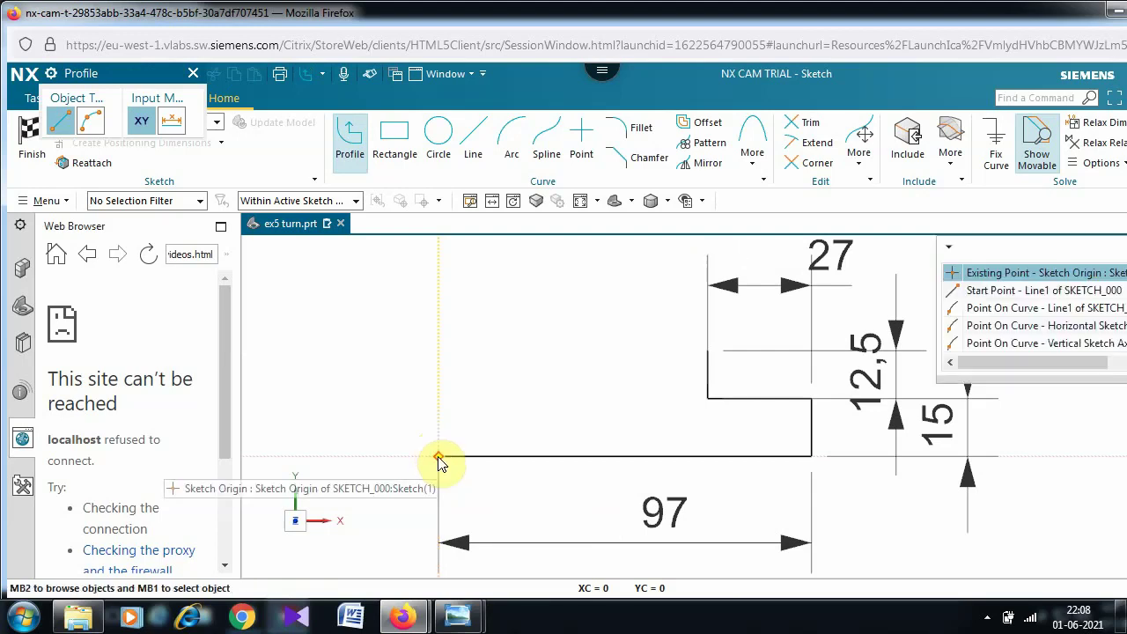
{"action": "left_click", "coordinate": [987, 278]}
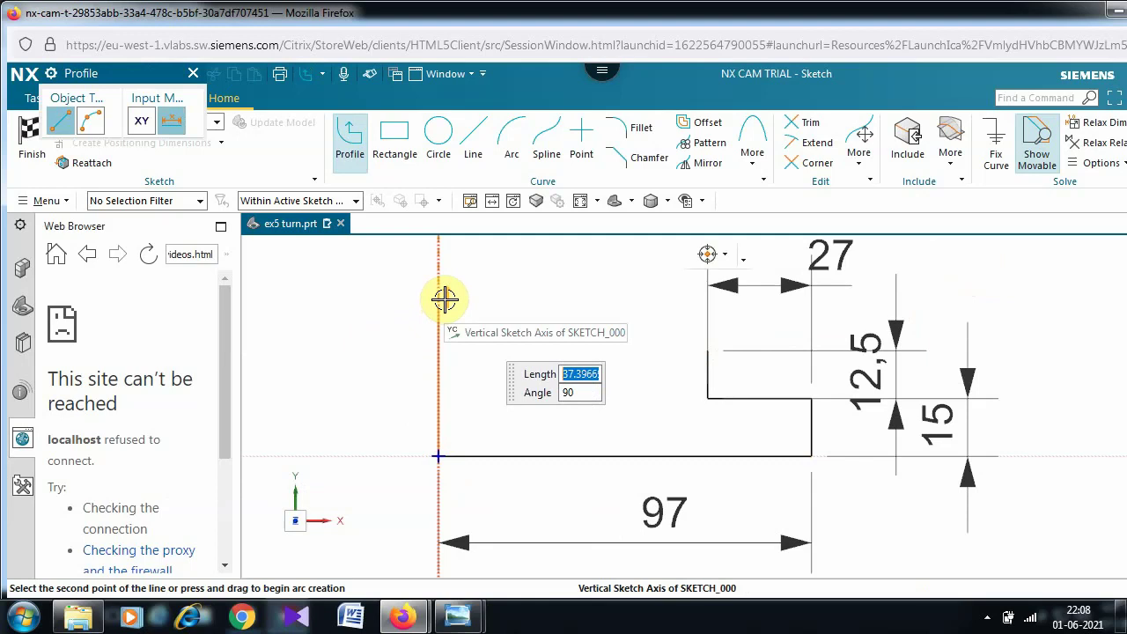
{"action": "type", "text": "42.5"}
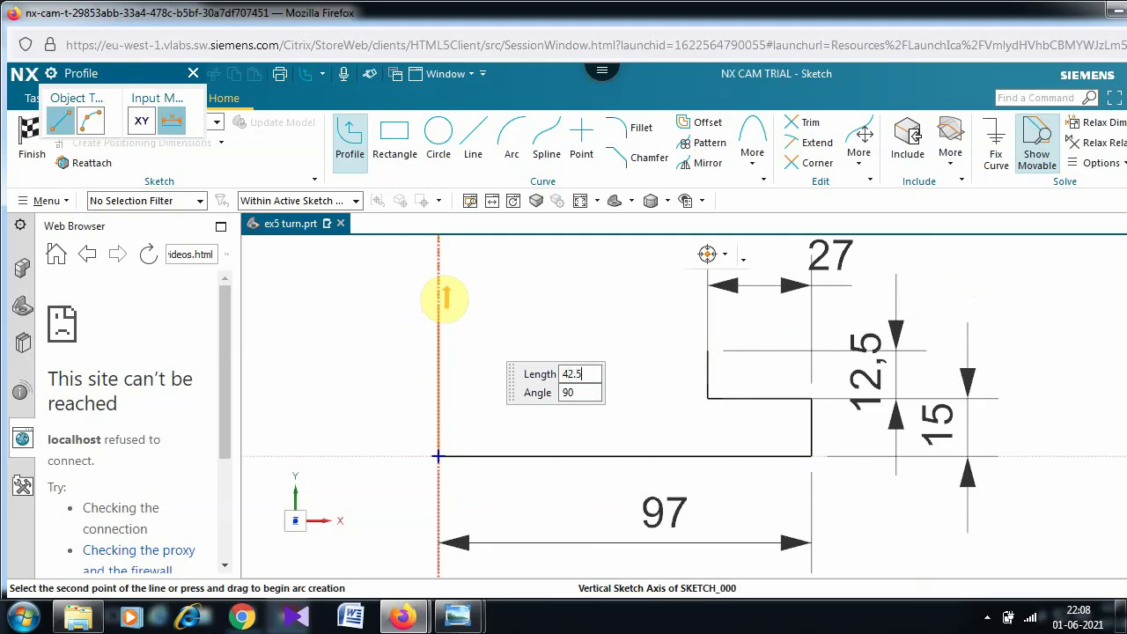
{"action": "key", "text": "Tab"}
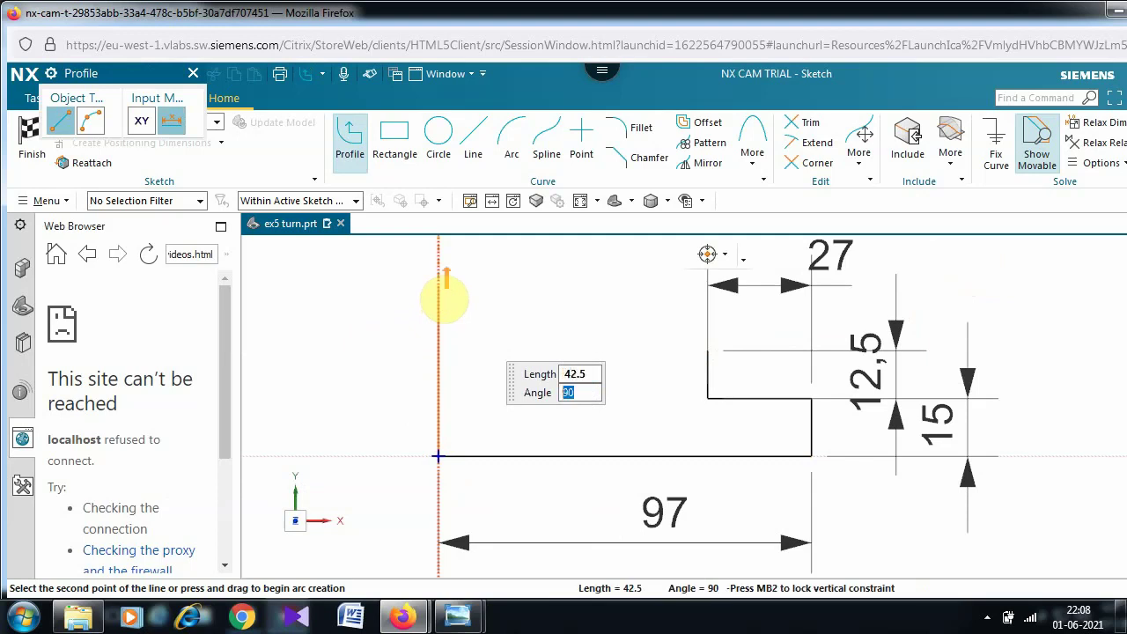
{"action": "key", "text": "Return"}
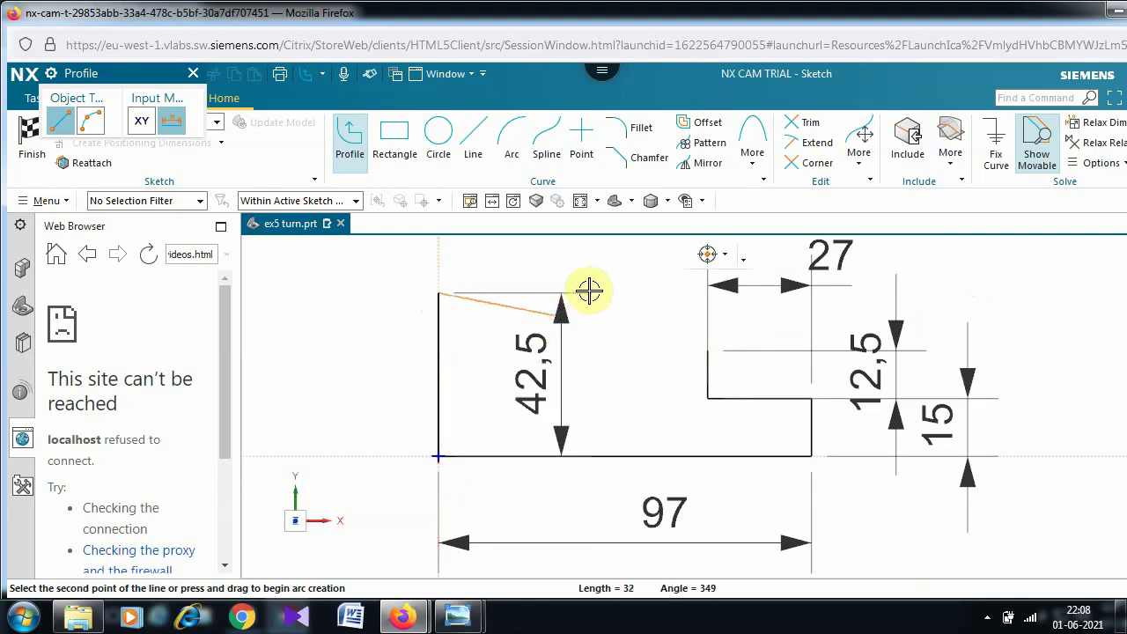
Check the "ex5 turning 2" and "t2" drawings in Windows Photo Viewer, and draw a 35 mm positive-X line from the 42.5 mm line's upper end.
{"action": "mouse_move", "coordinate": [457, 616]}
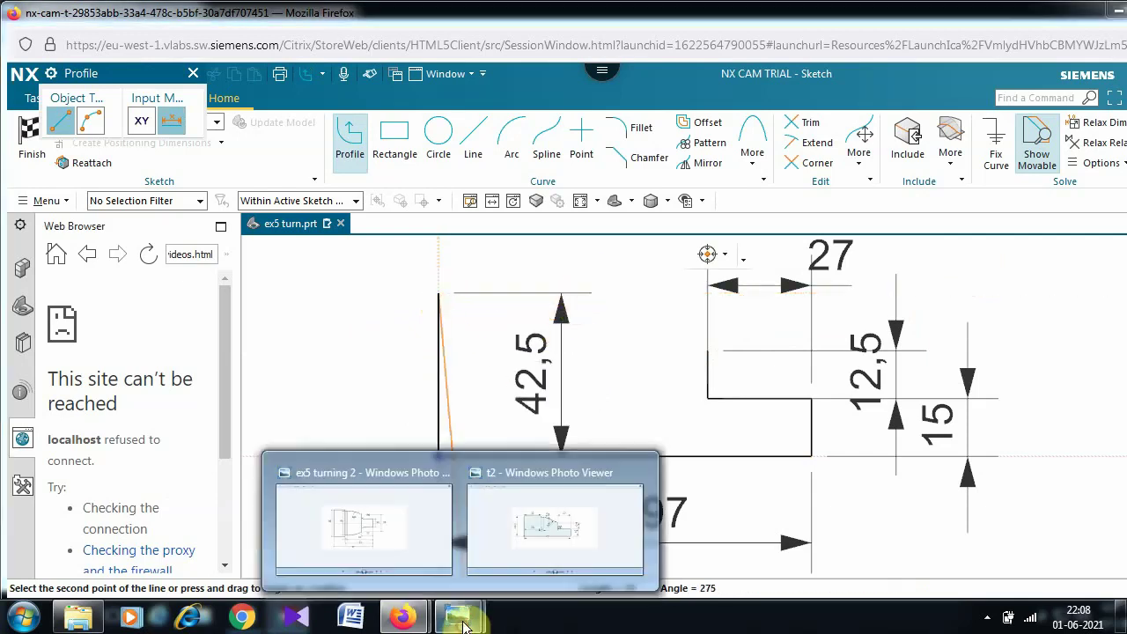
{"action": "left_click", "coordinate": [411, 553]}
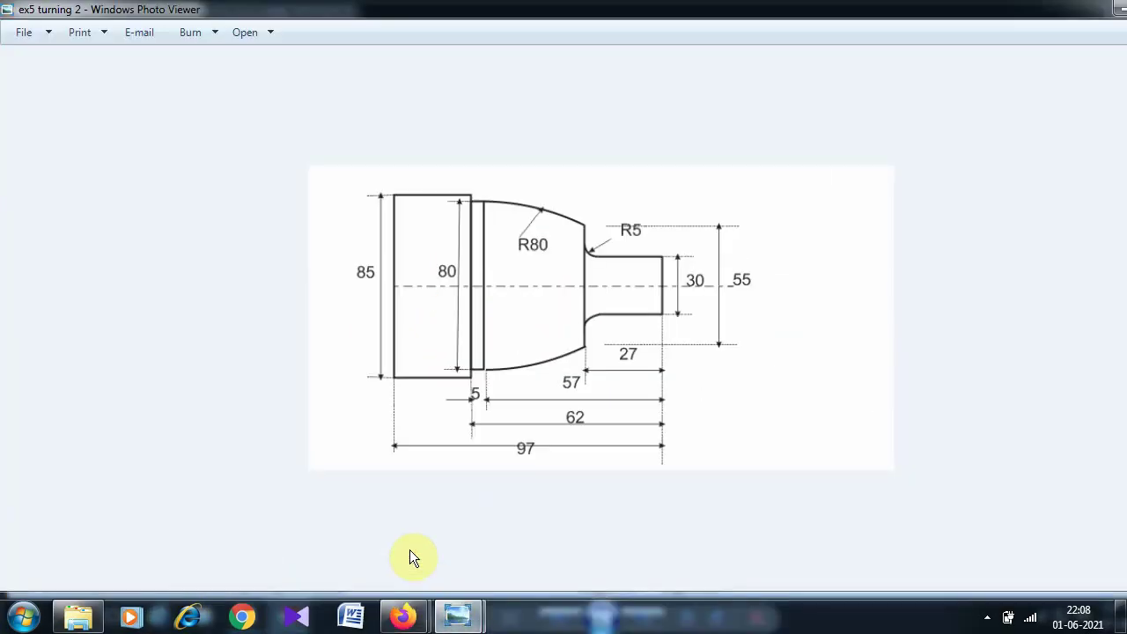
{"action": "mouse_move", "coordinate": [457, 616]}
{"action": "left_click", "coordinate": [493, 563]}
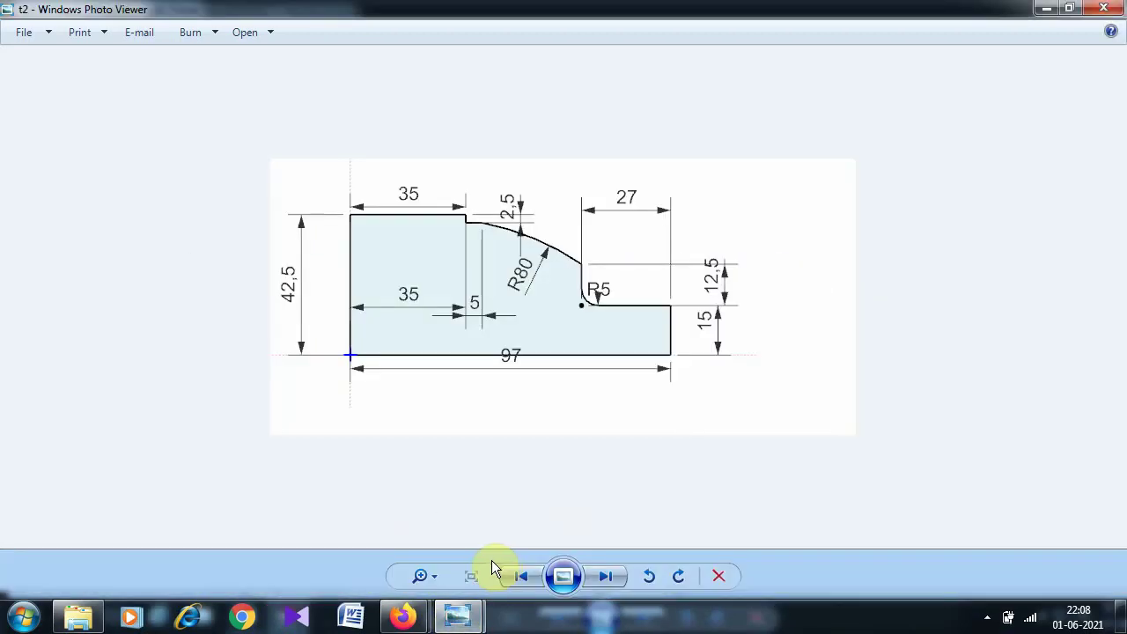
{"action": "mouse_move", "coordinate": [453, 623]}
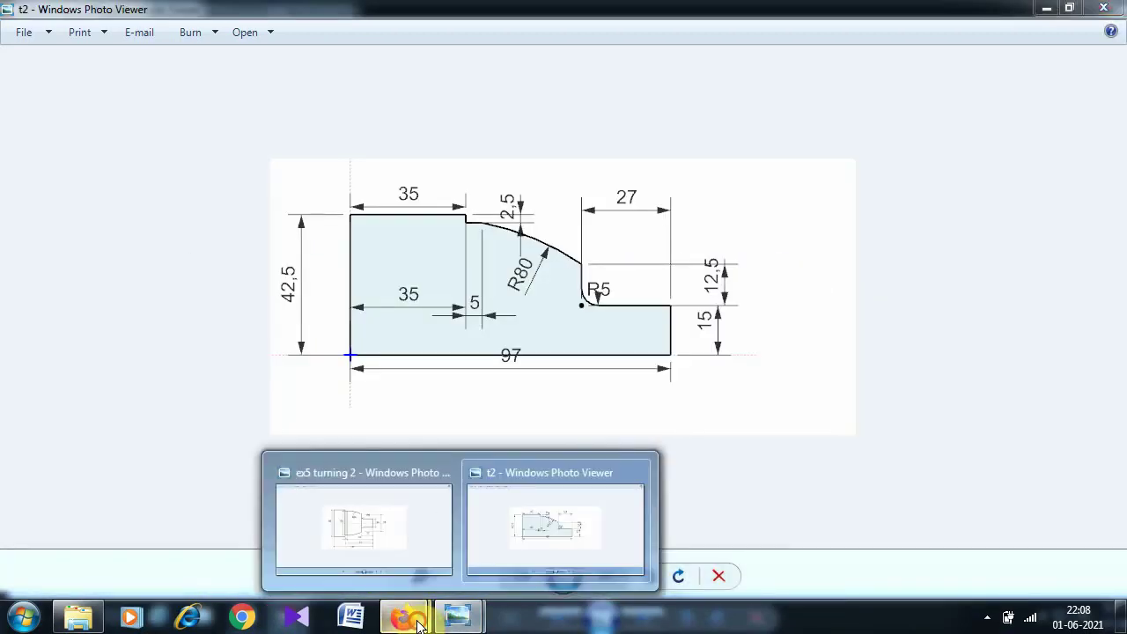
{"action": "mouse_move", "coordinate": [403, 616]}
{"action": "left_click", "coordinate": [488, 529]}
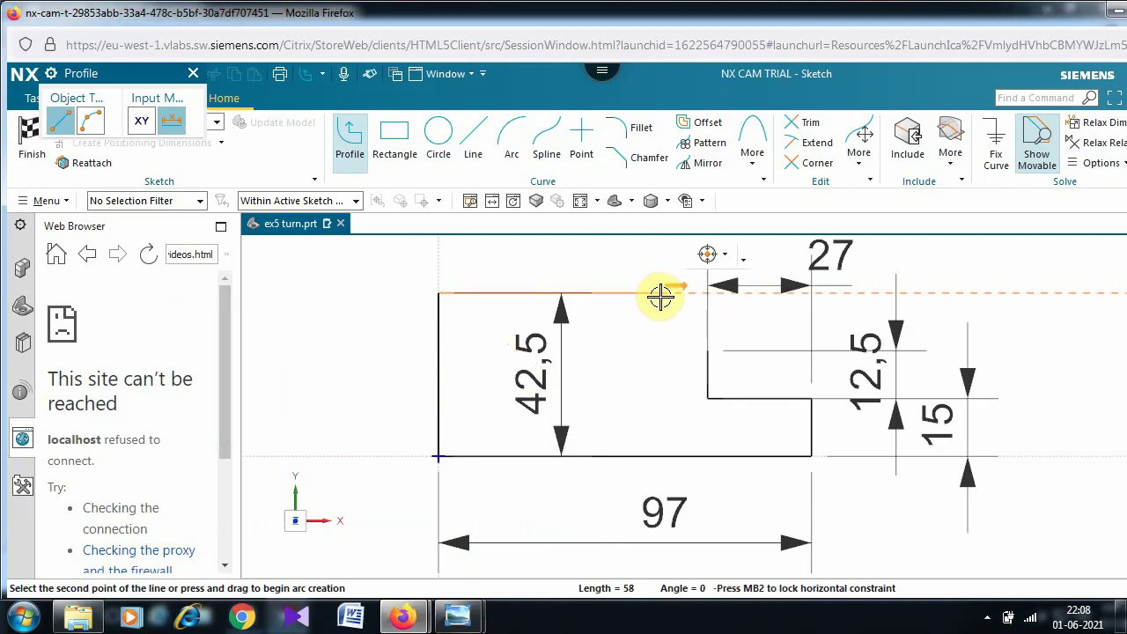
{"action": "mouse_move", "coordinate": [660, 297]}
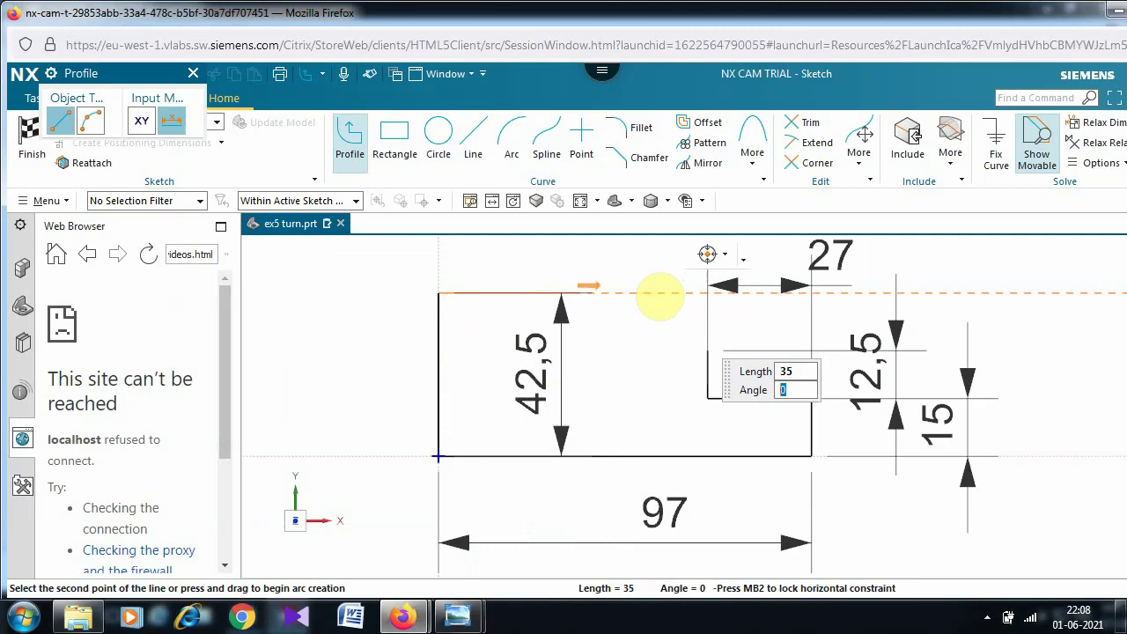
{"action": "left_click", "coordinate": [660, 297]}
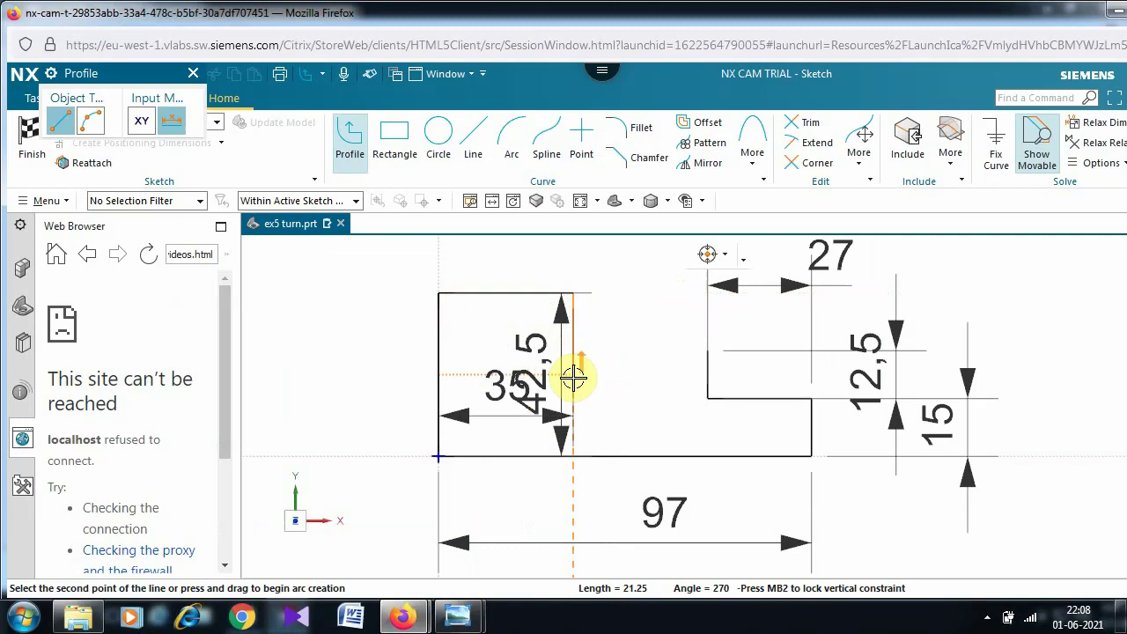
Draw a 2.5 mm vertical profile line downward from the free end of the 35 mm line.
{"action": "mouse_move", "coordinate": [573, 377]}
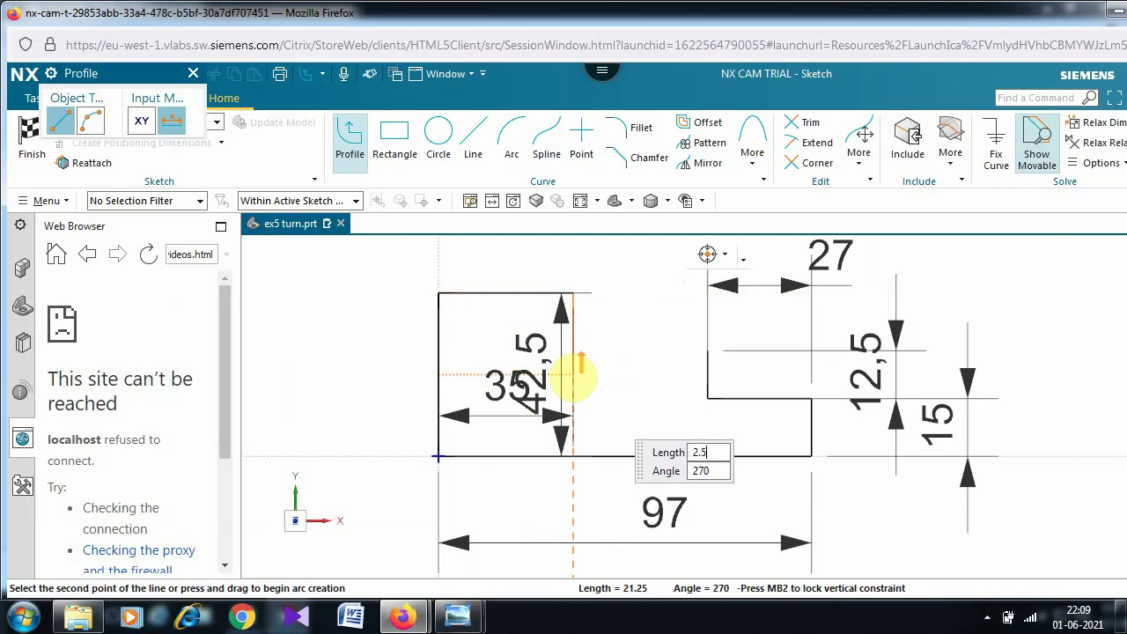
{"action": "type", "text": "2.5"}
{"action": "key", "text": "Tab"}
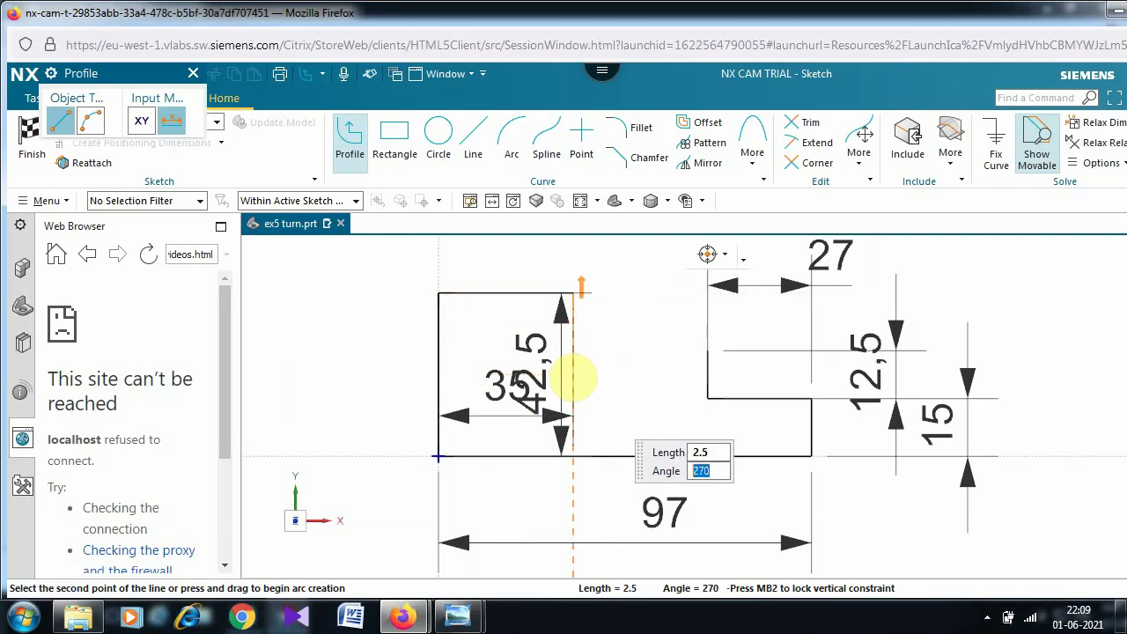
{"action": "key", "text": "Return"}
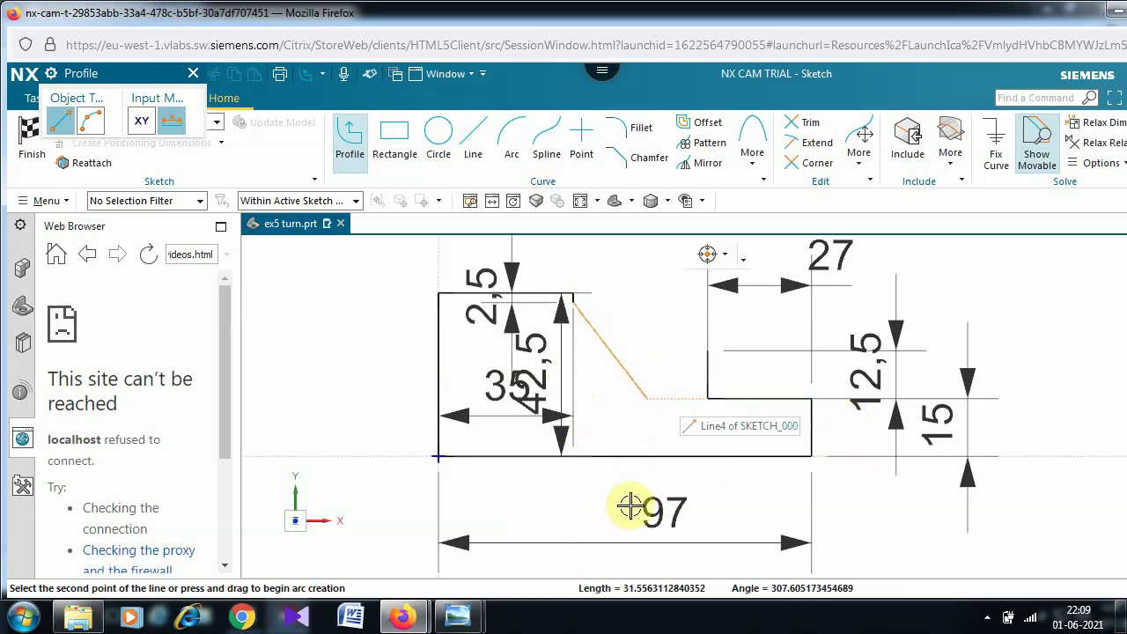
Check the "ex5 turning 2" drawing in Windows Photo Viewer, and draw a 5 mm positive-X line from the 2.5 mm line's lower end.
{"action": "mouse_move", "coordinate": [458, 617]}
{"action": "left_click", "coordinate": [394, 542]}
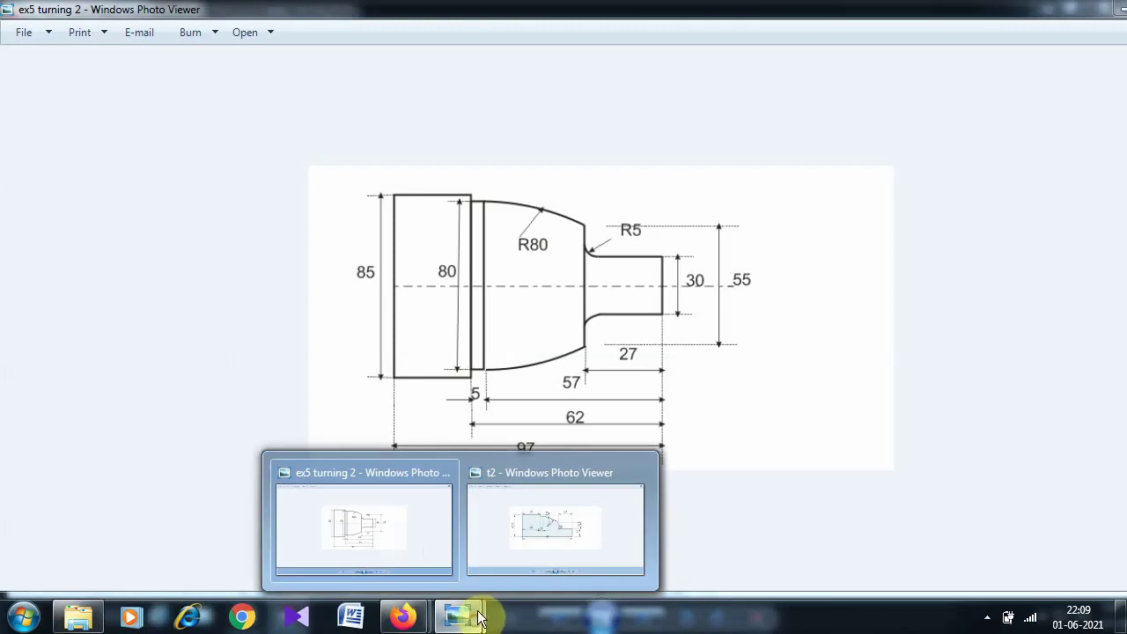
{"action": "mouse_move", "coordinate": [402, 616]}
{"action": "left_click", "coordinate": [493, 562]}
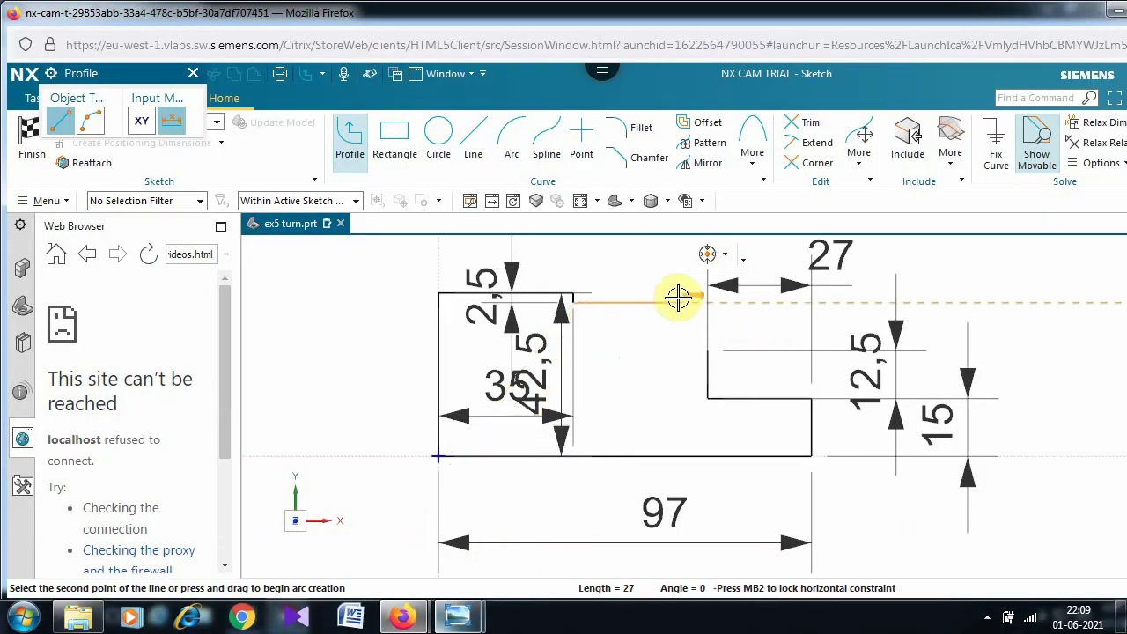
{"action": "mouse_move", "coordinate": [677, 299]}
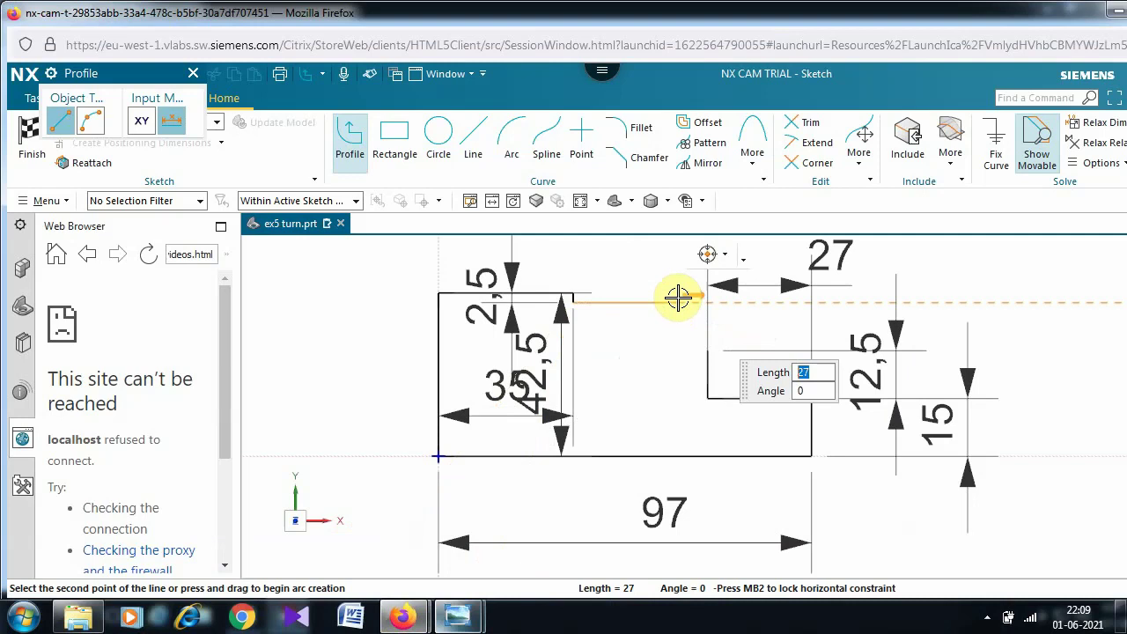
{"action": "key", "text": "Tab"}
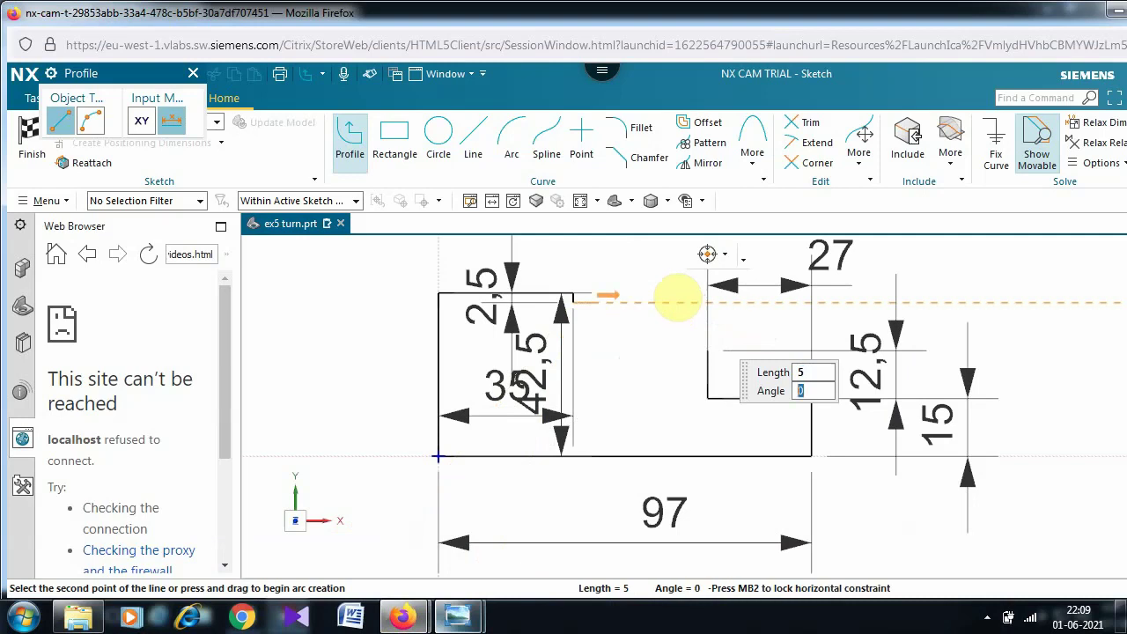
{"action": "key", "text": "Return"}
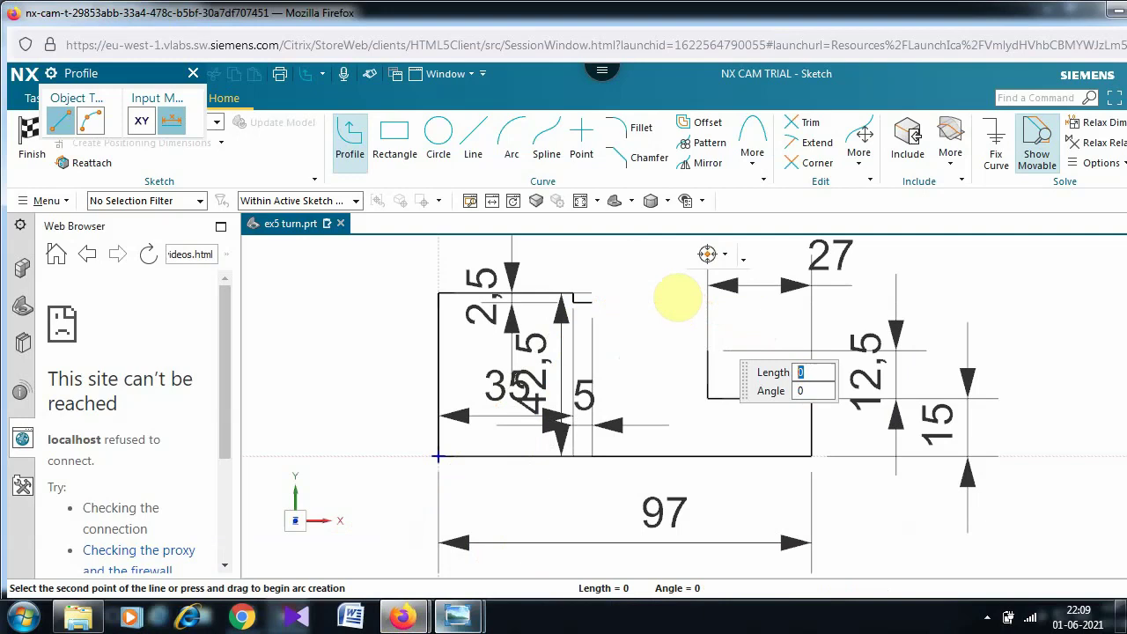
{"action": "middle_click", "coordinate": [677, 299]}
{"action": "middle_click", "coordinate": [677, 298]}
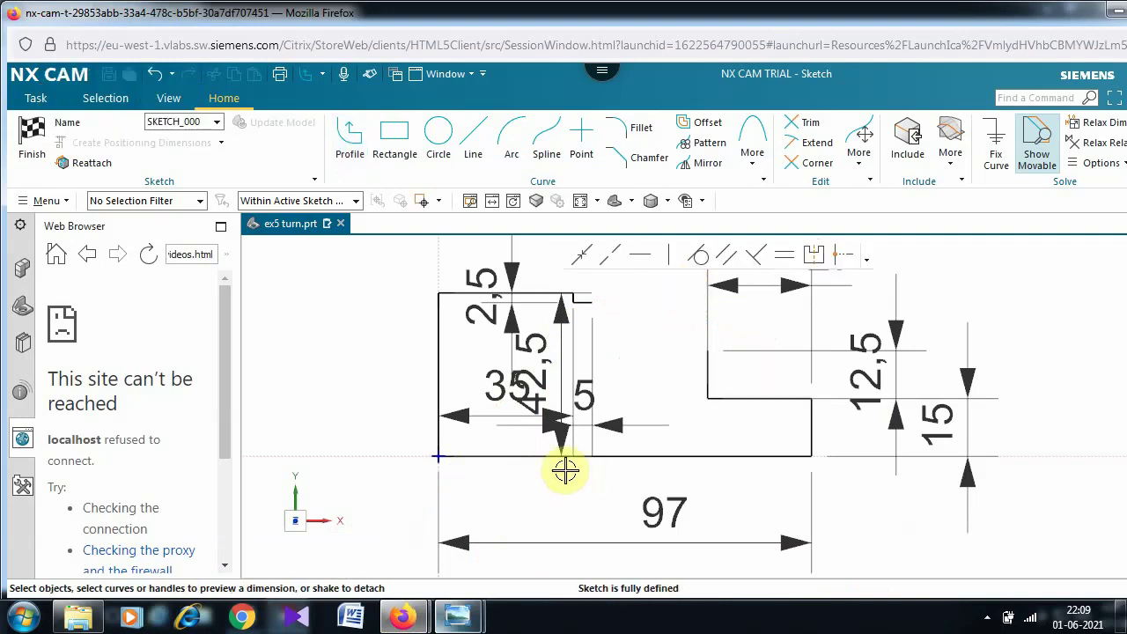
Move the 42.5, 2.5, 35 and 5 mm dimensions clear of the profile so they no longer overlap.
{"action": "left_click_drag", "start_coordinate": [537, 377], "coordinate": [314, 352]}
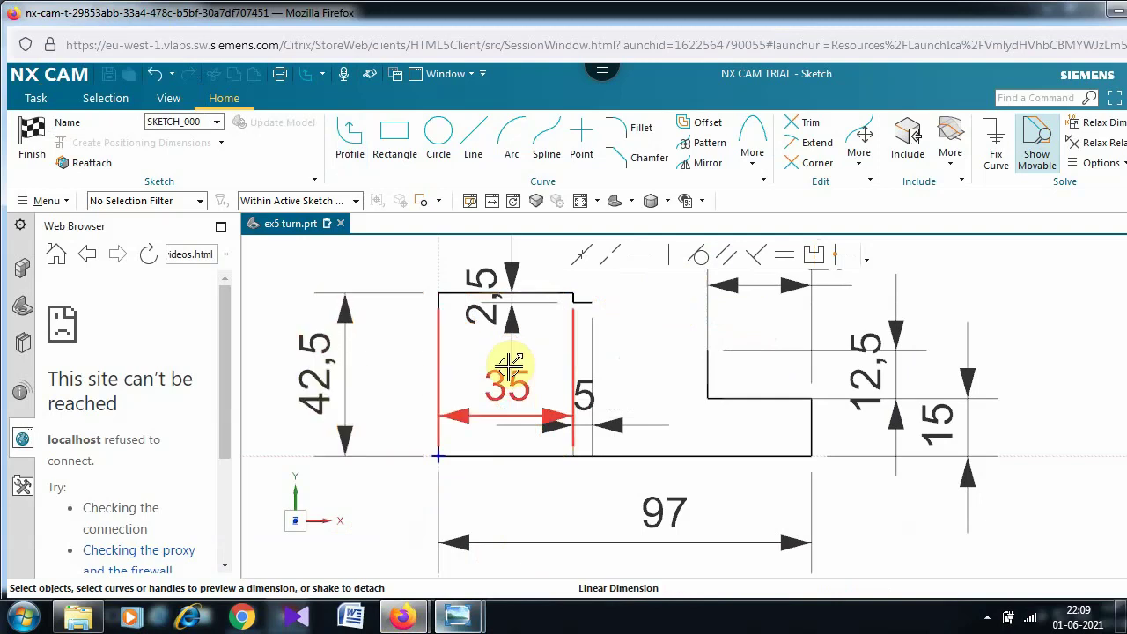
{"action": "left_click_drag", "start_coordinate": [511, 269], "coordinate": [523, 244]}
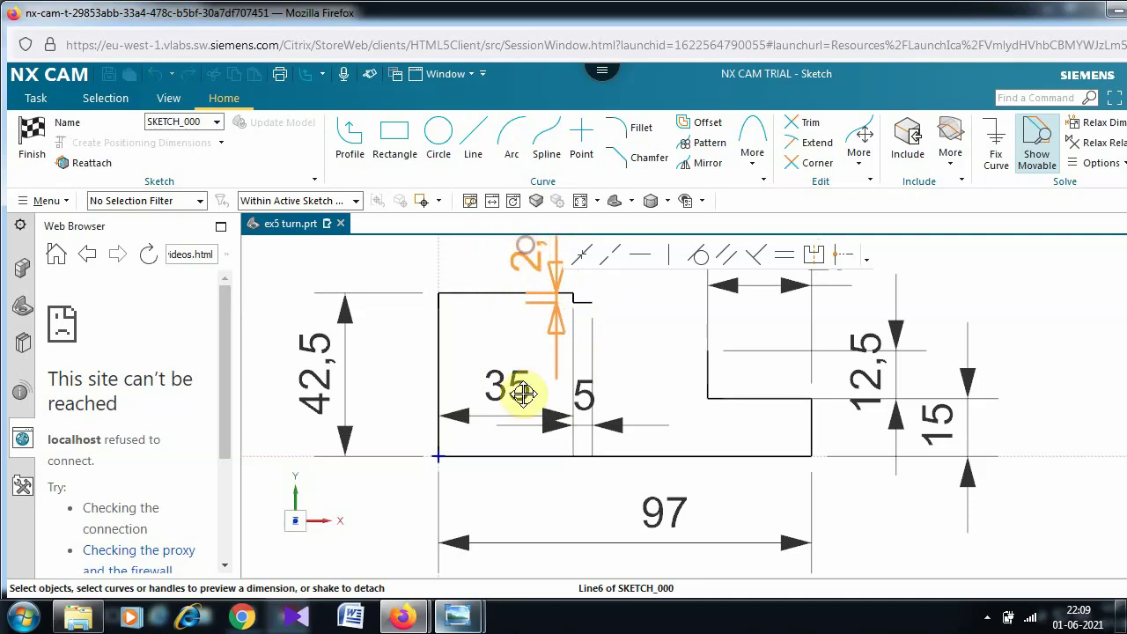
{"action": "left_click_drag", "start_coordinate": [514, 409], "coordinate": [514, 480]}
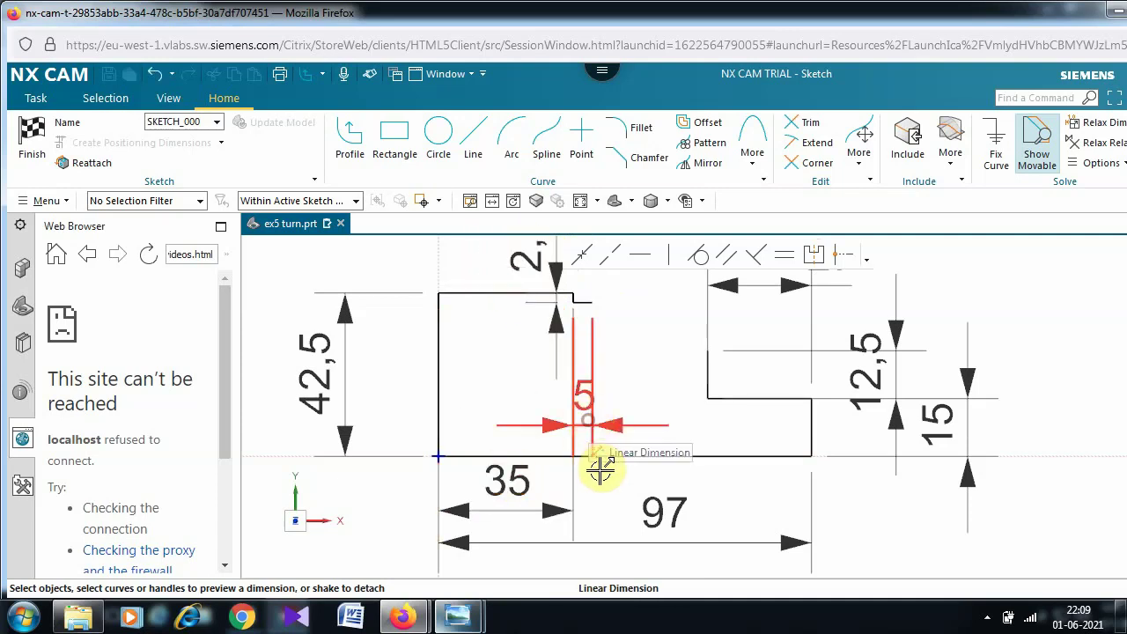
{"action": "mouse_move", "coordinate": [604, 465]}
{"action": "left_mouse_down"}
{"action": "mouse_move", "coordinate": [601, 476]}
{"action": "mouse_move", "coordinate": [609, 463]}
{"action": "left_mouse_up"}
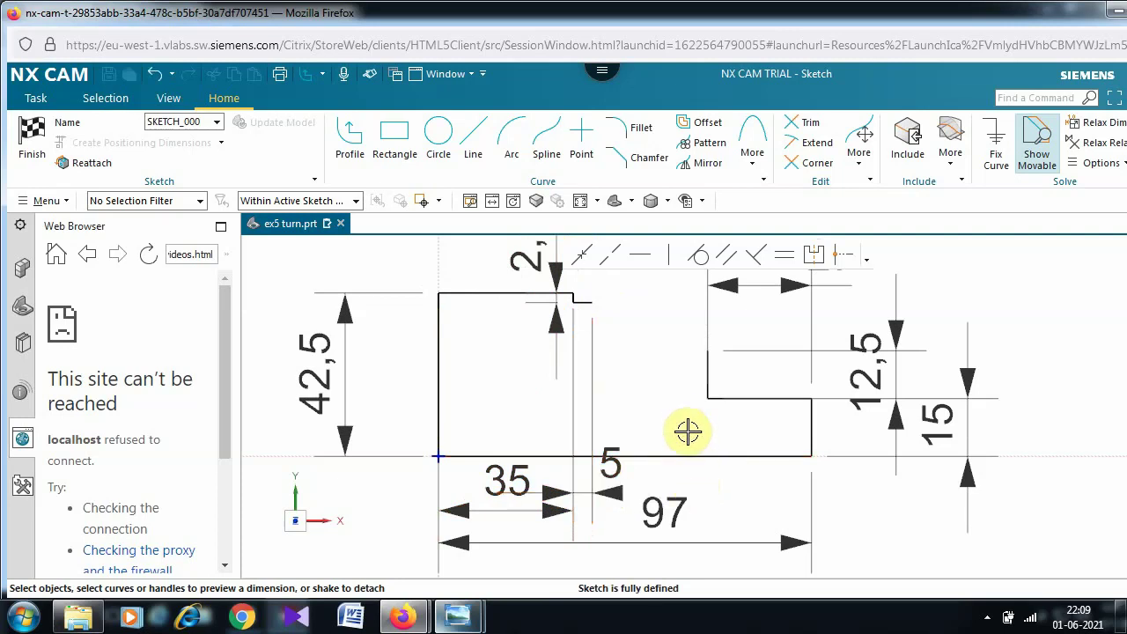
Close the profile with an 80 mm radius arc from the 5 mm line's free end to the 12.5 mm line's upper end.
{"action": "left_click", "coordinate": [509, 134]}
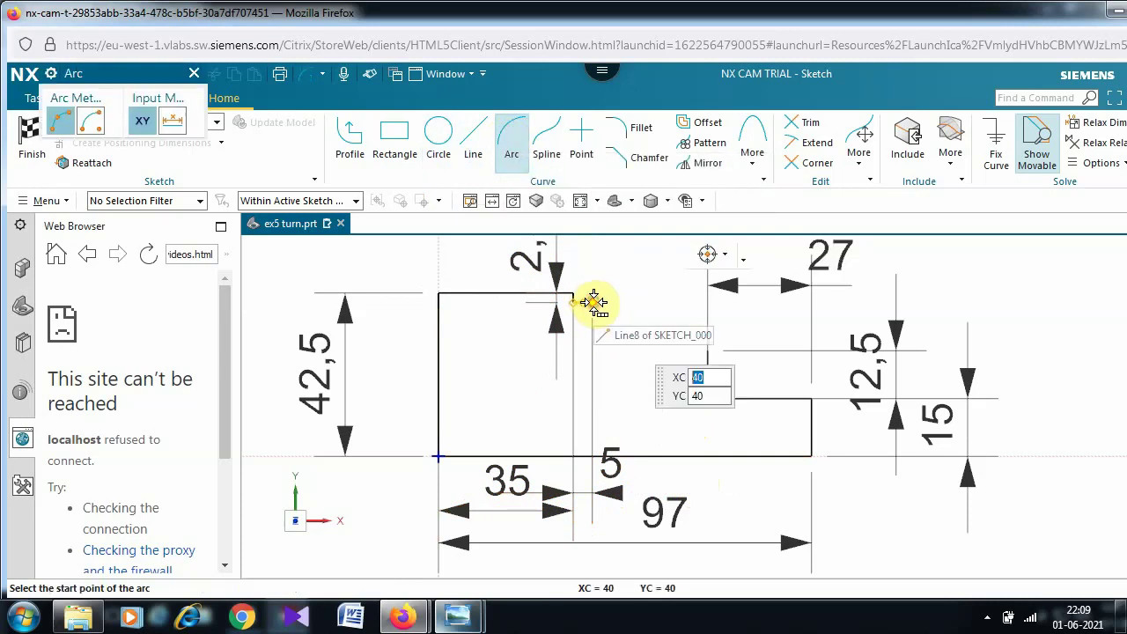
{"action": "left_click", "coordinate": [594, 303]}
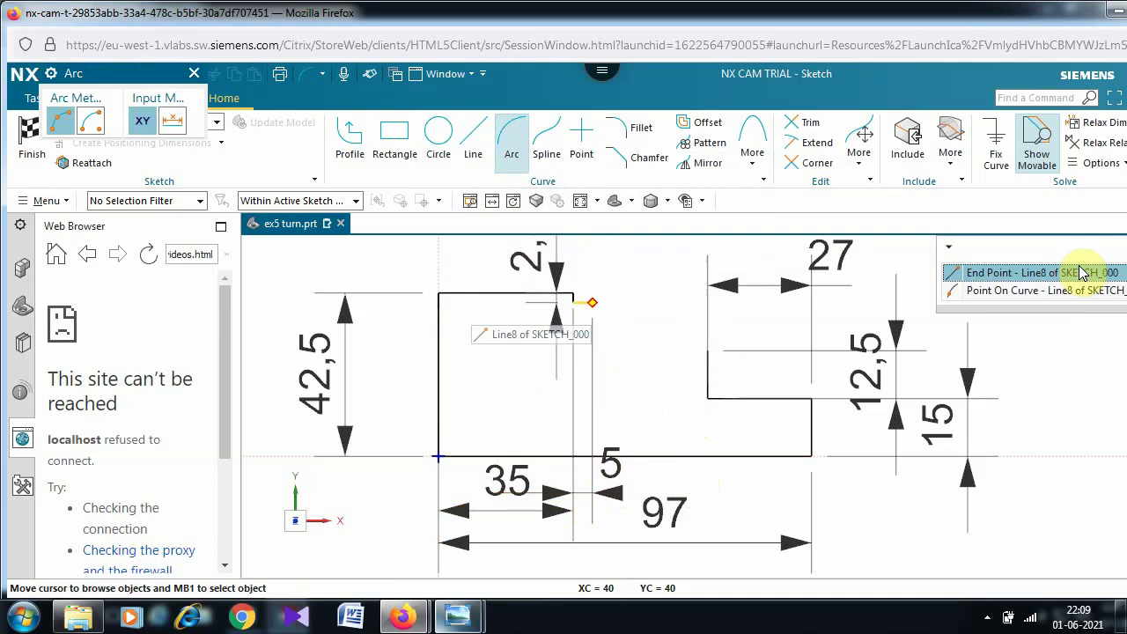
{"action": "left_click", "coordinate": [1016, 296]}
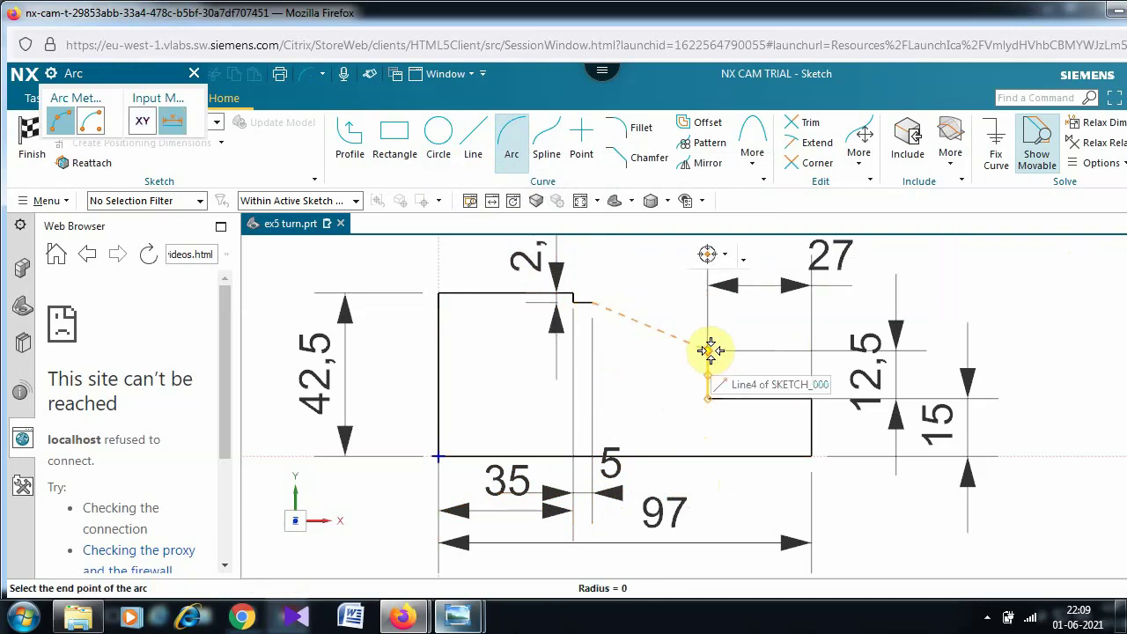
{"action": "mouse_move", "coordinate": [710, 351]}
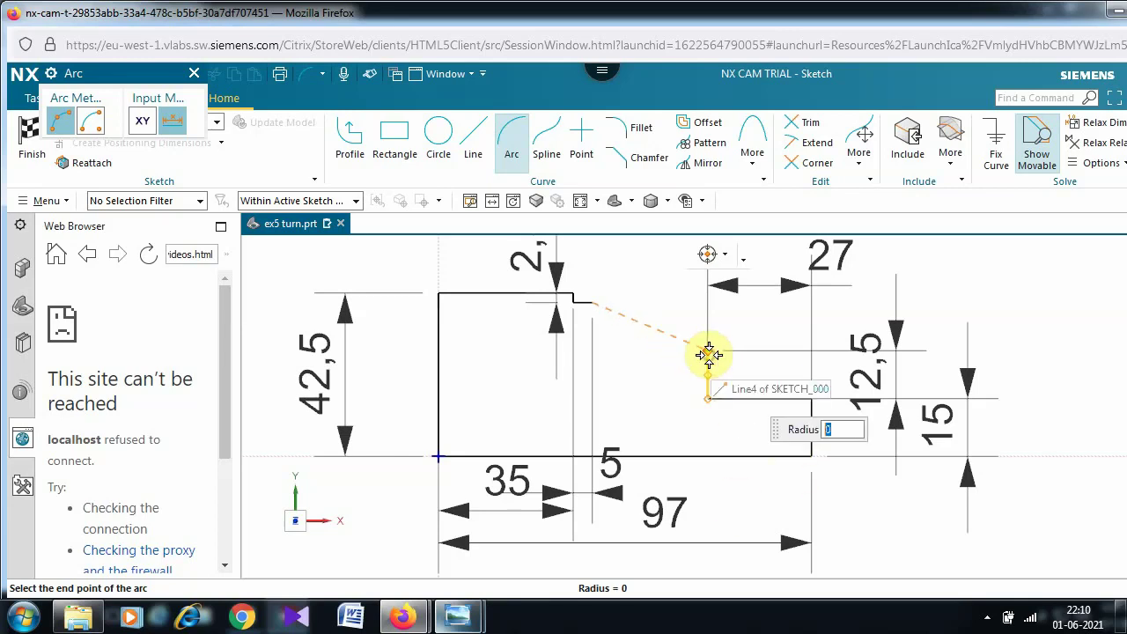
{"action": "left_click", "coordinate": [709, 355]}
{"action": "left_click", "coordinate": [970, 272]}
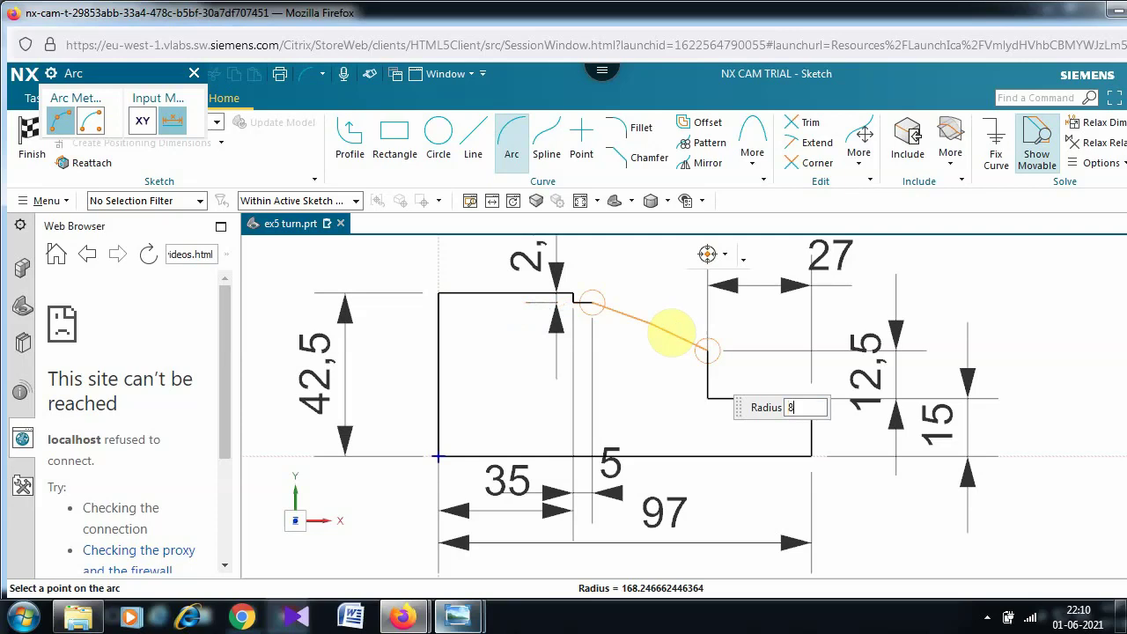
{"action": "key", "text": "Return"}
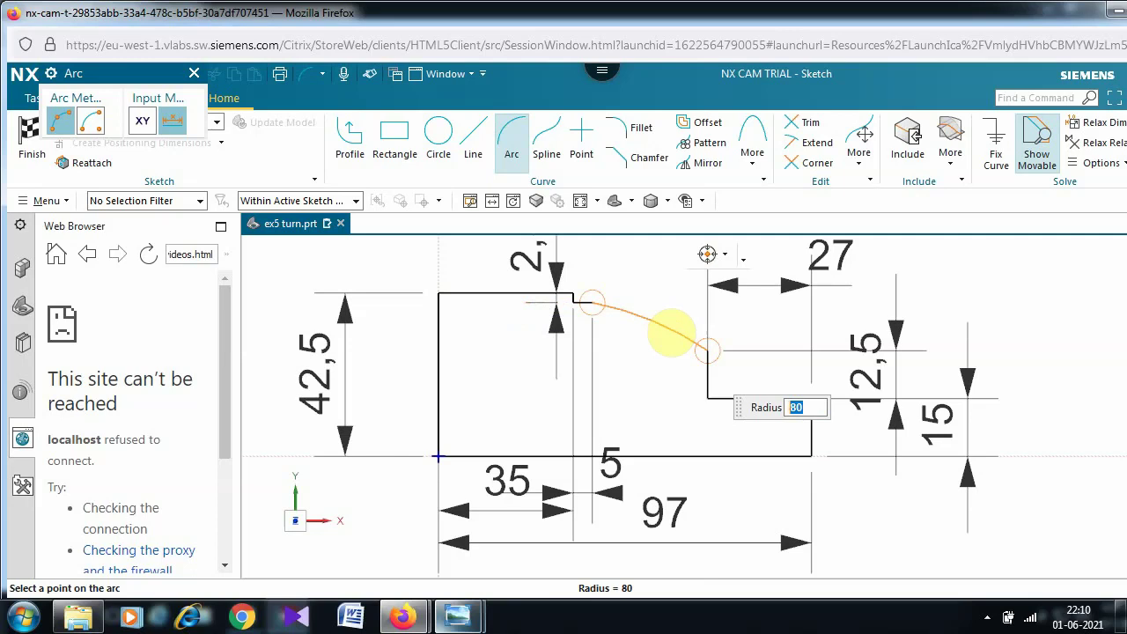
{"action": "left_click", "coordinate": [669, 334]}
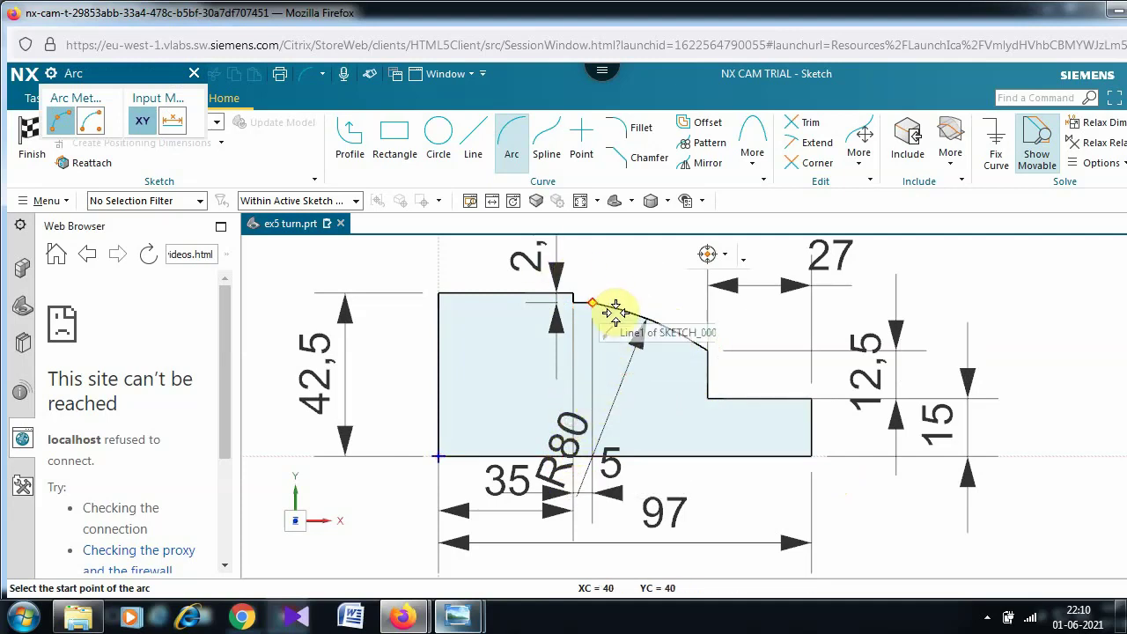
{"action": "scroll", "coordinate": [616, 316], "scroll_direction": "down", "scroll_amount": 1}
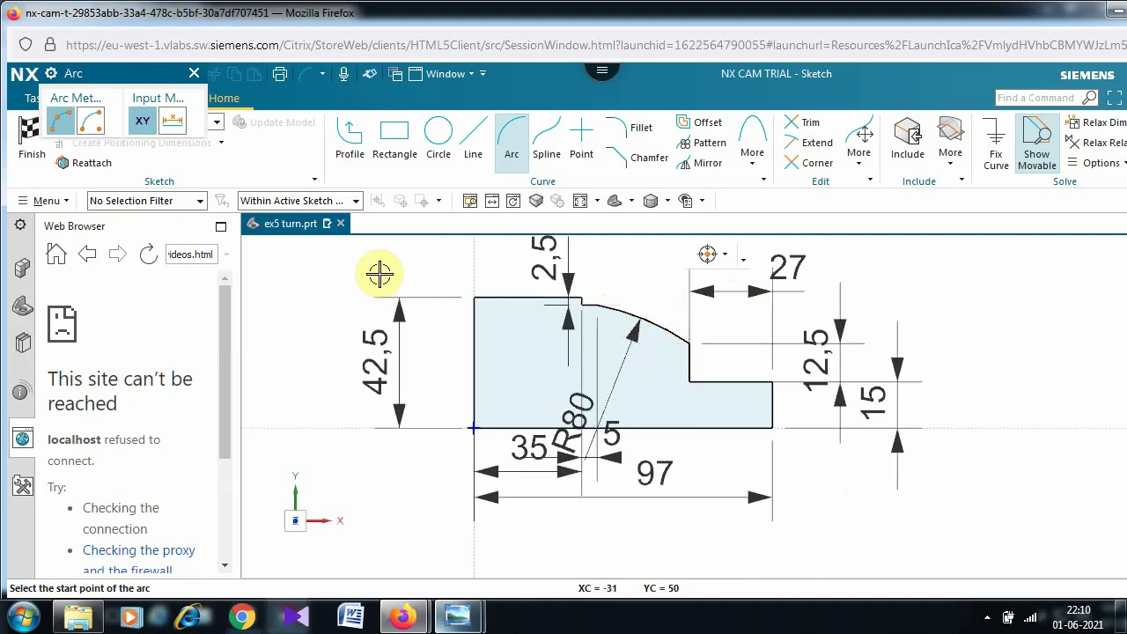
{"action": "key", "text": "Escape"}
{"action": "scroll", "coordinate": [954, 305], "scroll_direction": "down", "scroll_amount": 3}
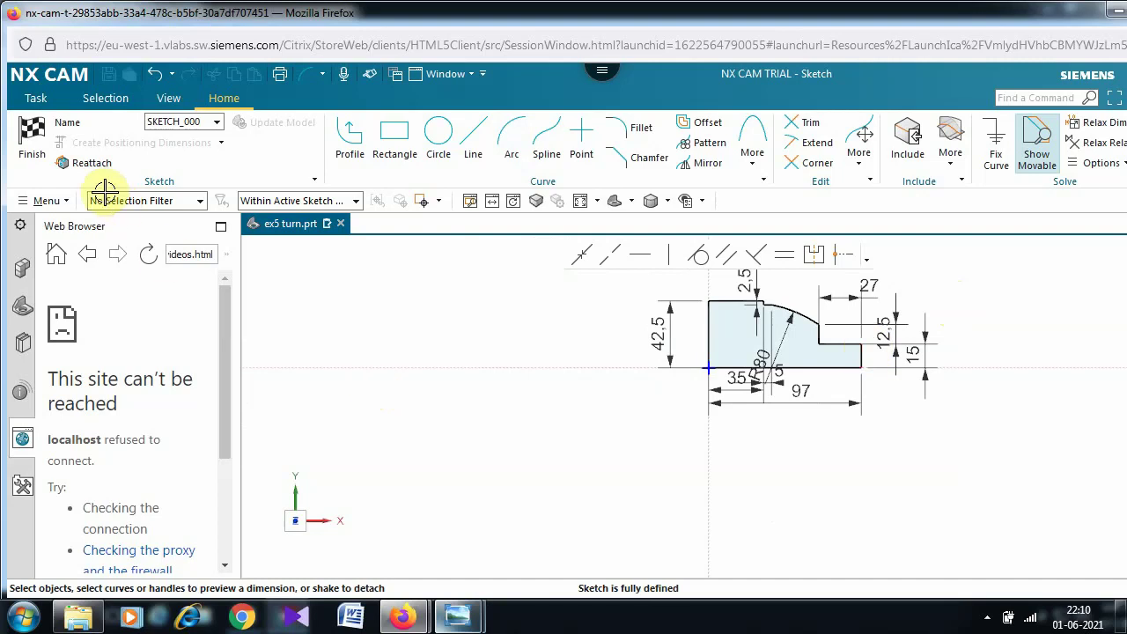
Finish the sketch, revolve the profile 0 to 360° about the X-axis through the origin, and fit the solid in view.
{"action": "left_click", "coordinate": [31, 149]}
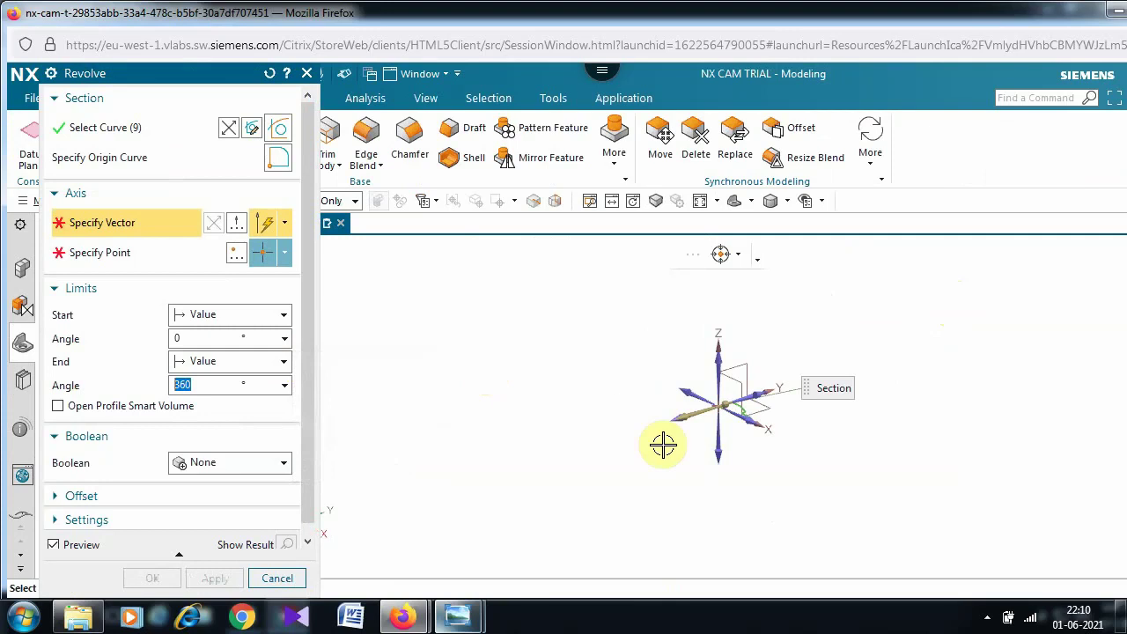
{"action": "left_click", "coordinate": [756, 421]}
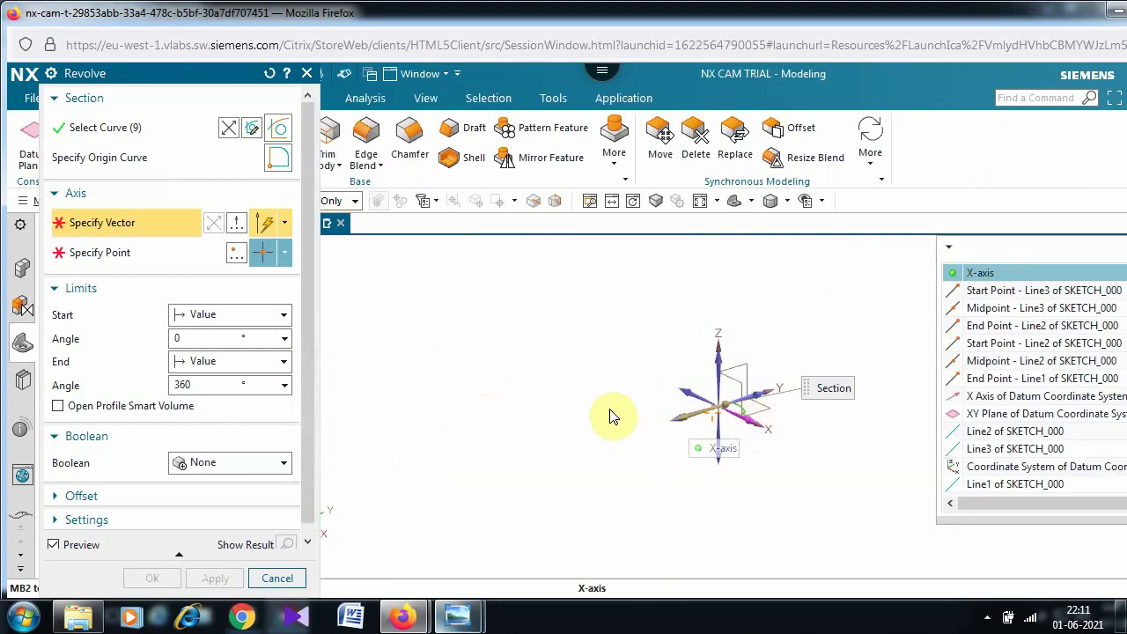
{"action": "left_click", "coordinate": [1030, 273]}
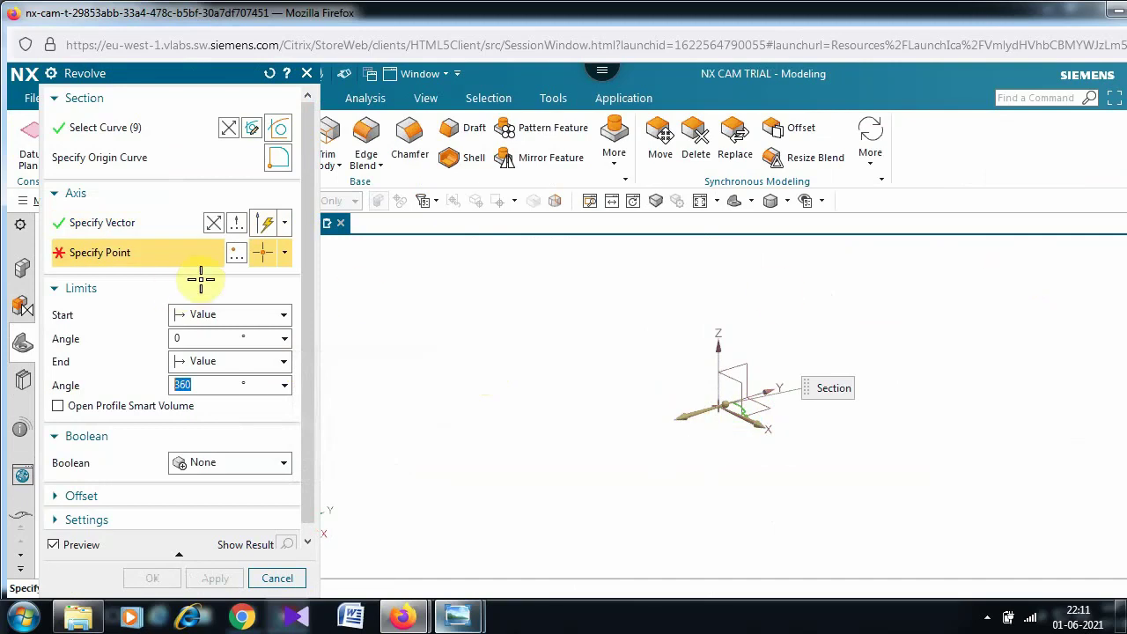
{"action": "left_click", "coordinate": [235, 255]}
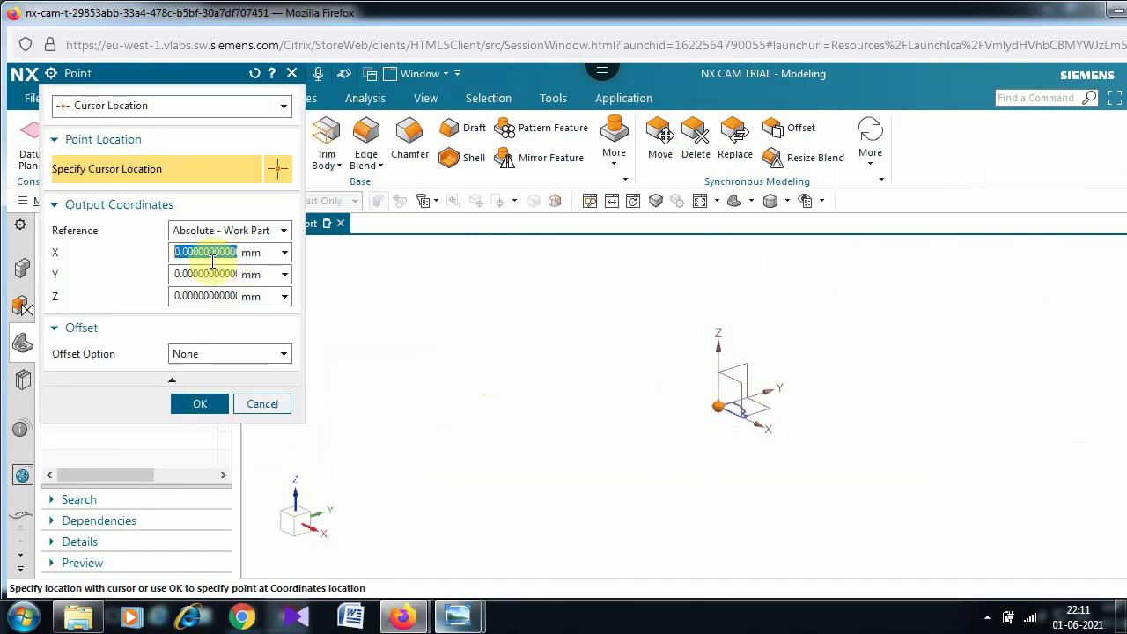
{"action": "left_click", "coordinate": [197, 405]}
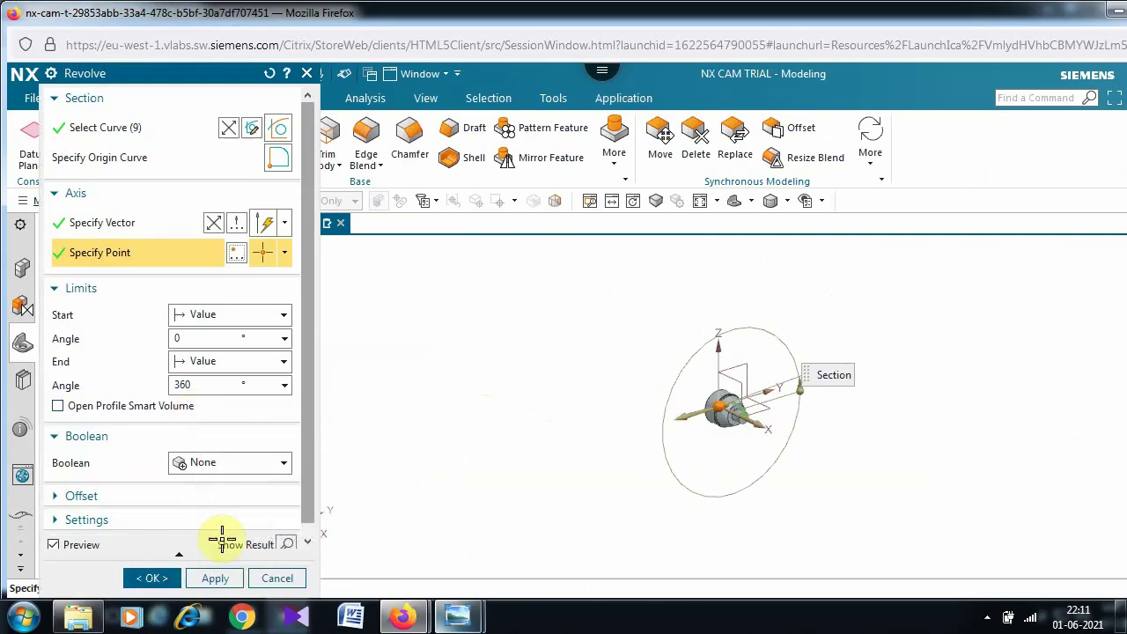
{"action": "left_click", "coordinate": [157, 581]}
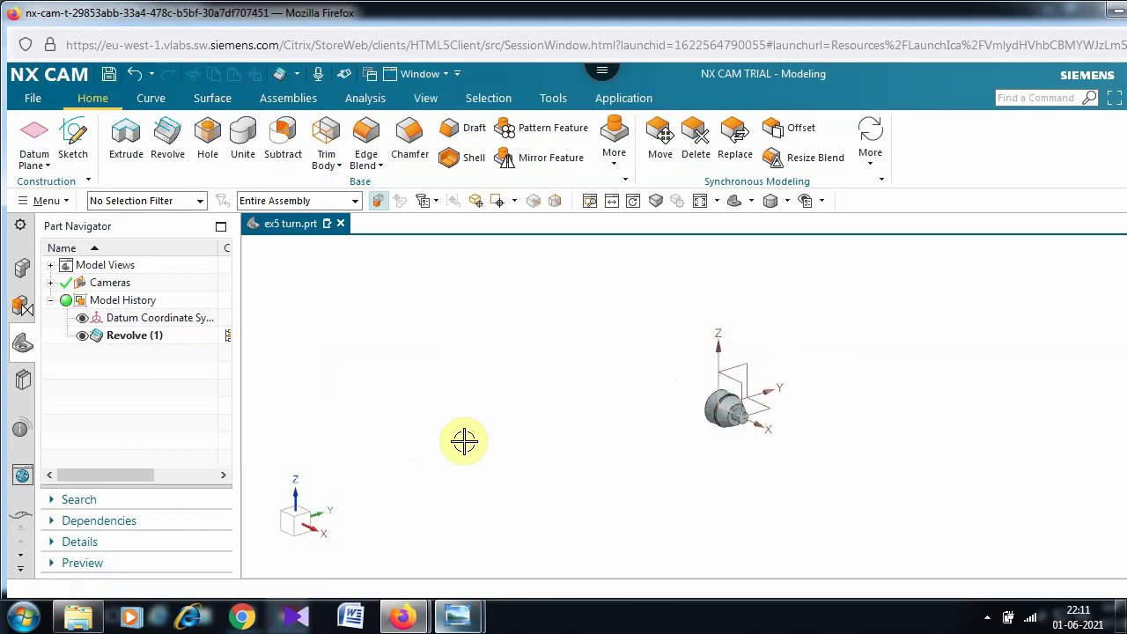
{"action": "key", "text": "ctrl+f"}
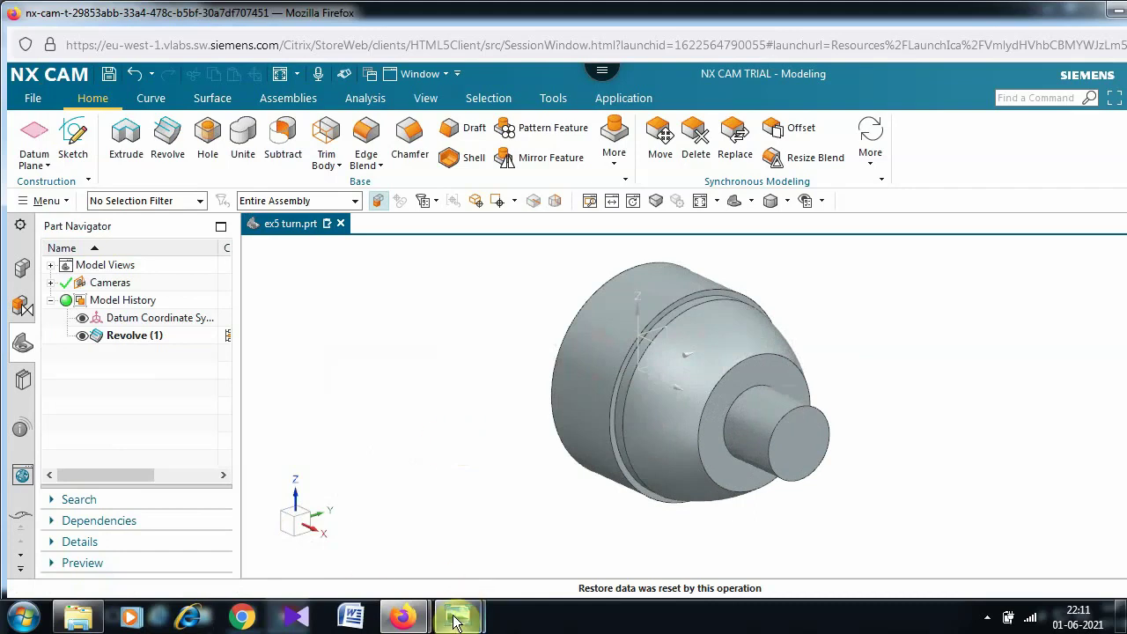
Check the fillet in the "ex5 turning 2" drawing, and apply a 5 mm Edge Blend where the small cylinder meets the shoulder face.
{"action": "mouse_move", "coordinate": [455, 621]}
{"action": "left_click", "coordinate": [397, 533]}
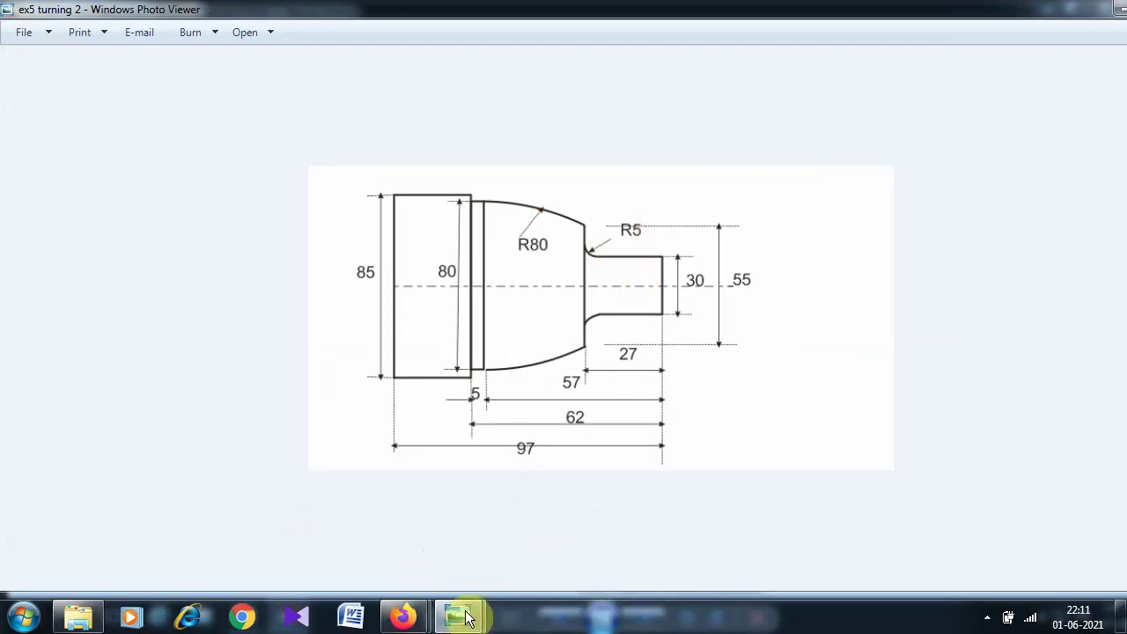
{"action": "mouse_move", "coordinate": [452, 617]}
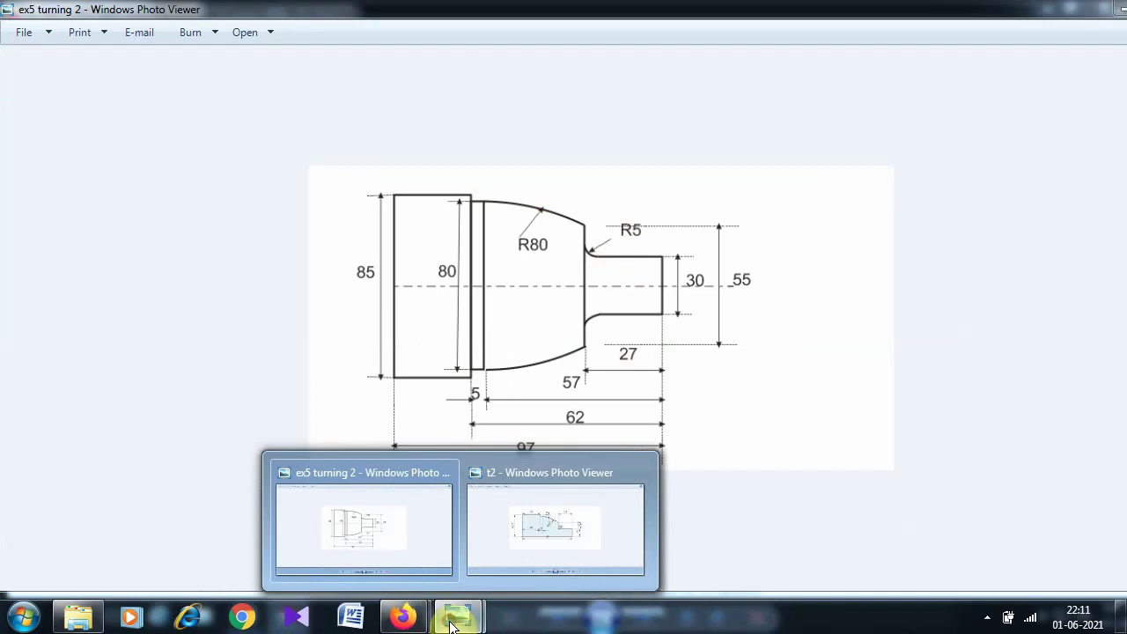
{"action": "mouse_move", "coordinate": [402, 616]}
{"action": "left_click", "coordinate": [513, 529]}
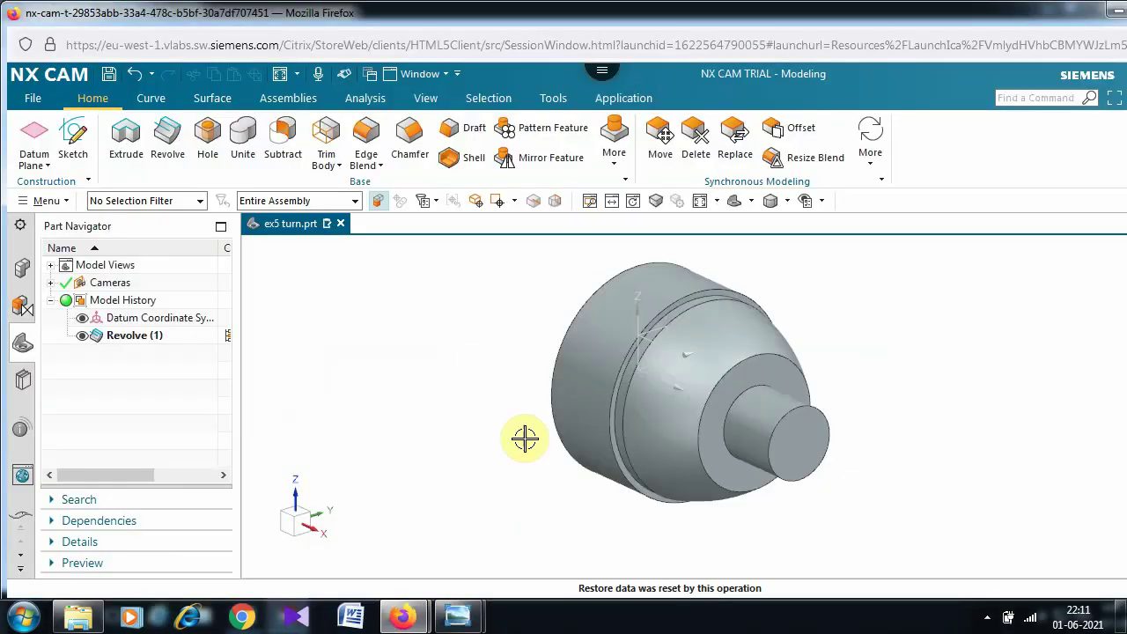
{"action": "left_click", "coordinate": [369, 135]}
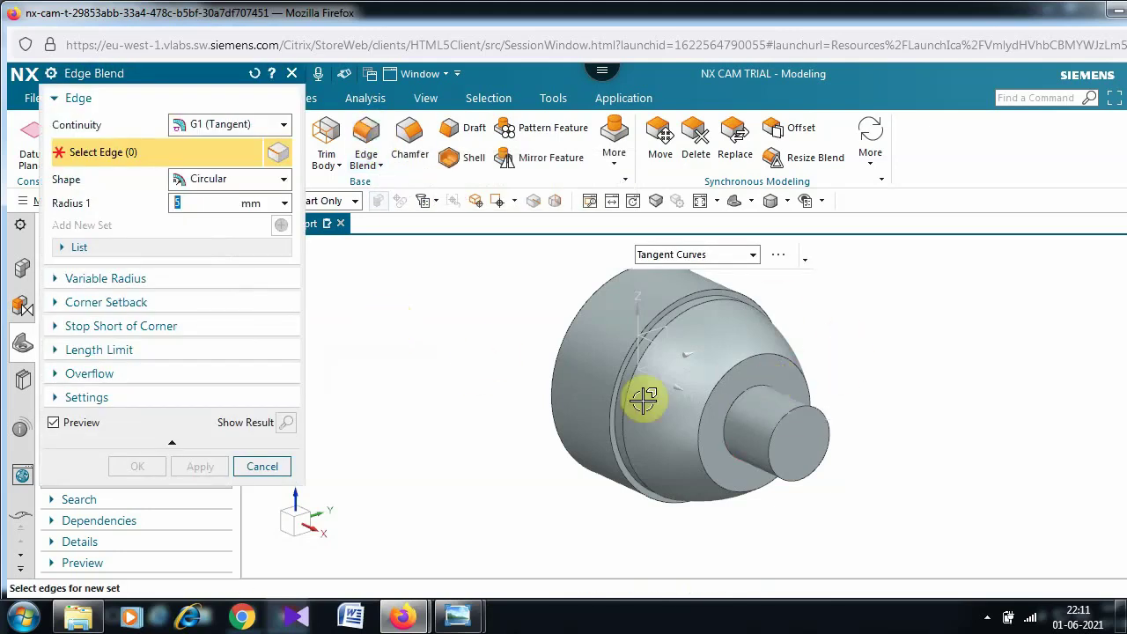
{"action": "left_click", "coordinate": [766, 385]}
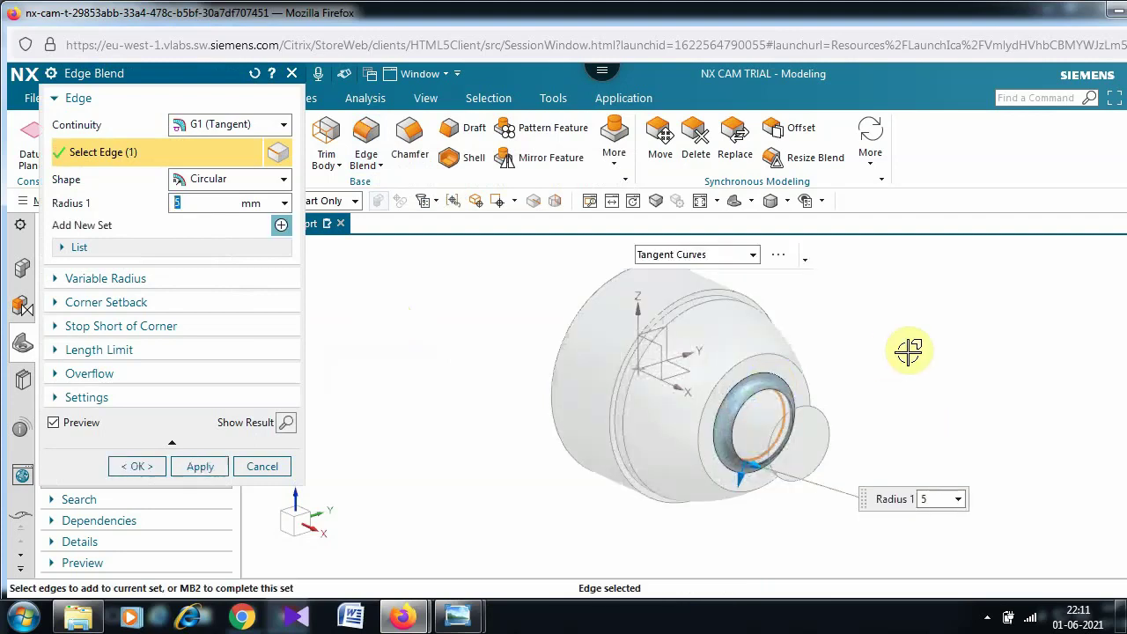
{"action": "left_click", "coordinate": [149, 467]}
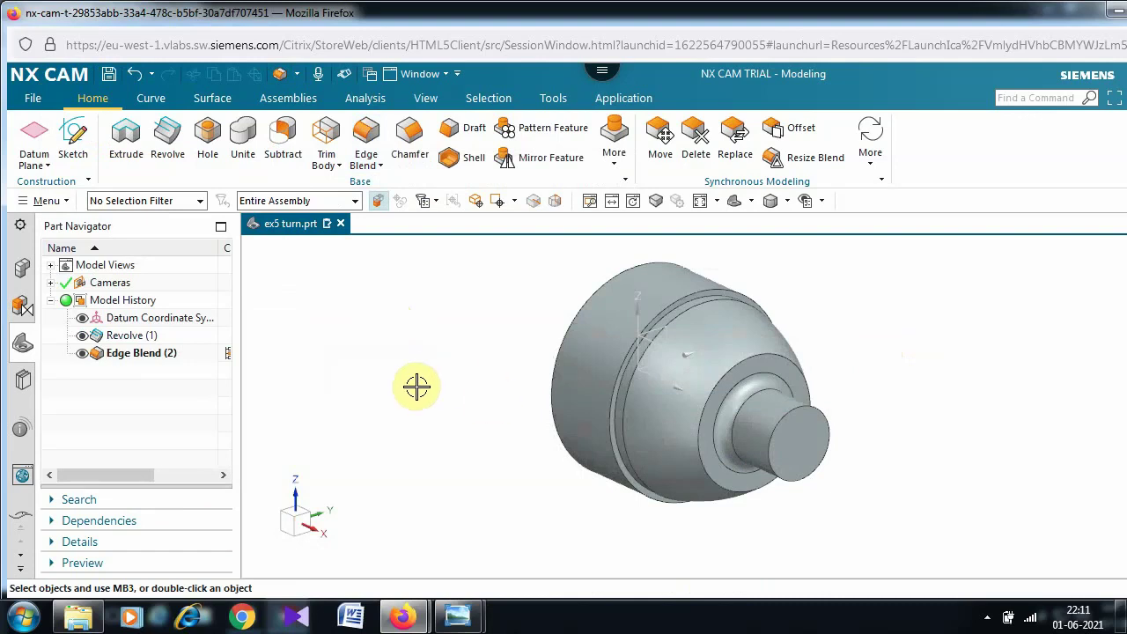
Compare the blended solid with the "ex5 turning 2" drawing, and save the part.
{"action": "scroll", "coordinate": [415, 385], "scroll_direction": "up", "scroll_amount": 1}
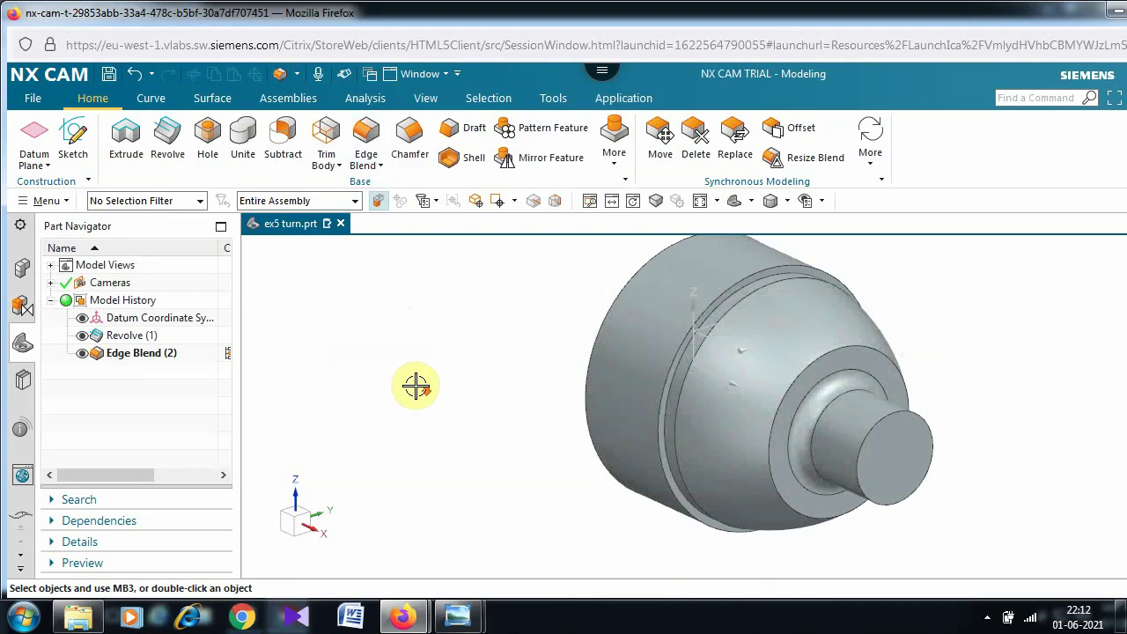
{"action": "scroll", "coordinate": [416, 385], "scroll_direction": "down", "scroll_amount": 1}
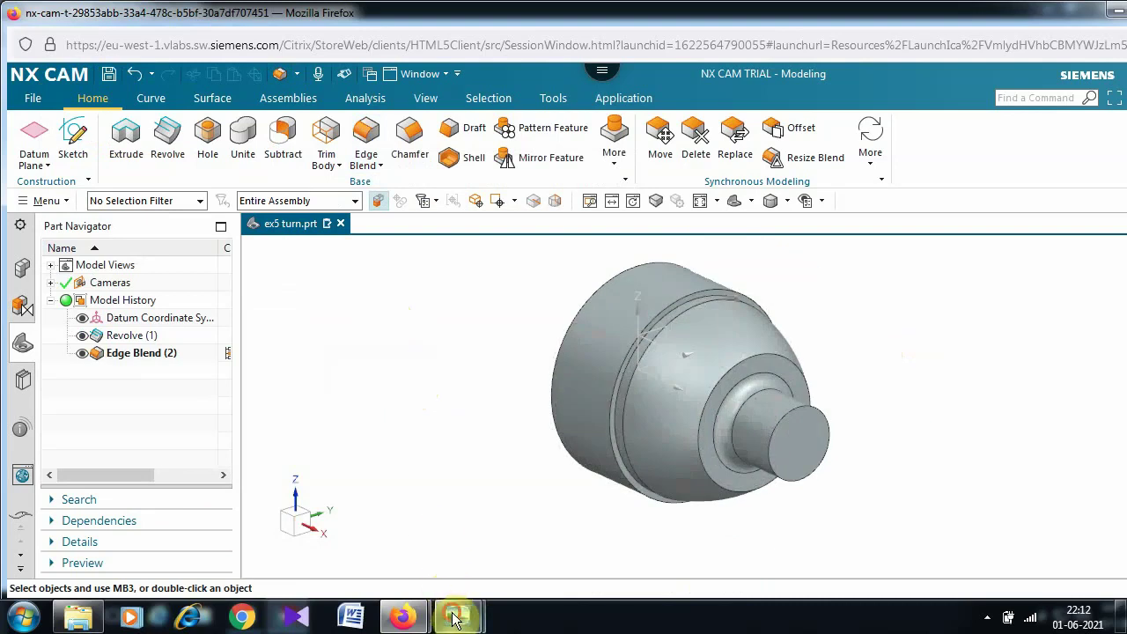
{"action": "mouse_move", "coordinate": [456, 619]}
{"action": "left_click", "coordinate": [402, 553]}
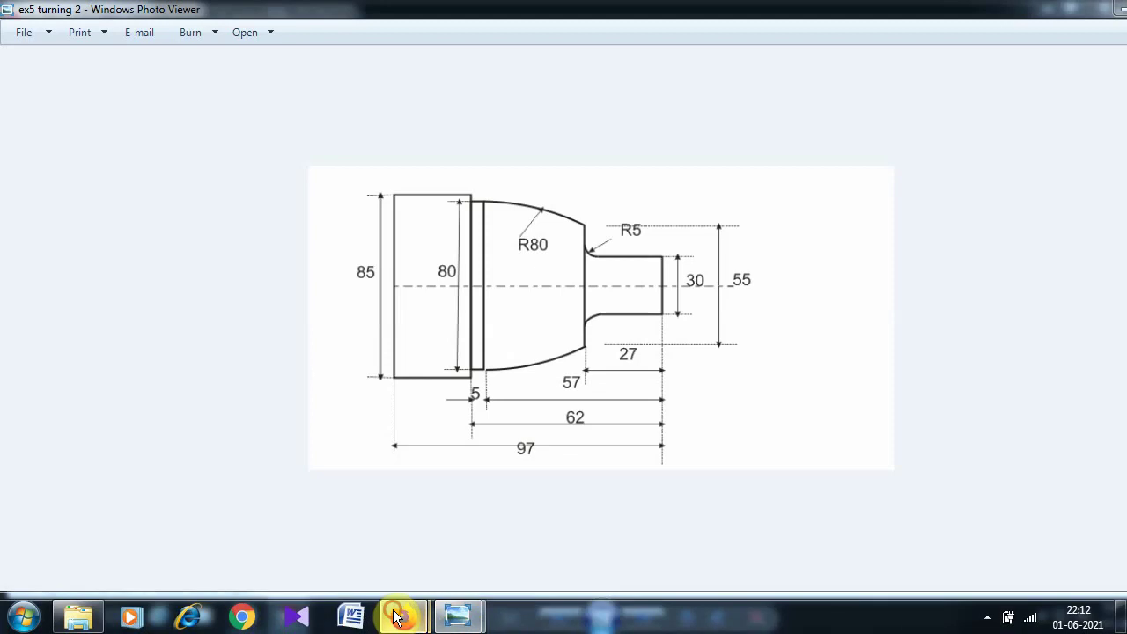
{"action": "mouse_move", "coordinate": [402, 616]}
{"action": "left_click", "coordinate": [483, 535]}
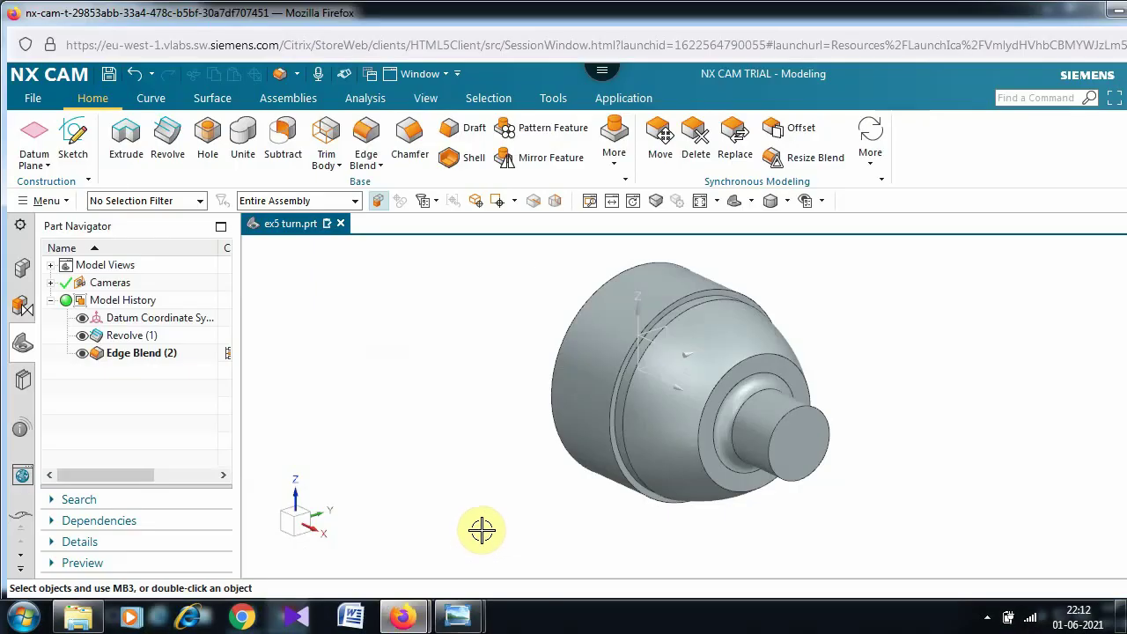
{"action": "left_click", "coordinate": [37, 97]}
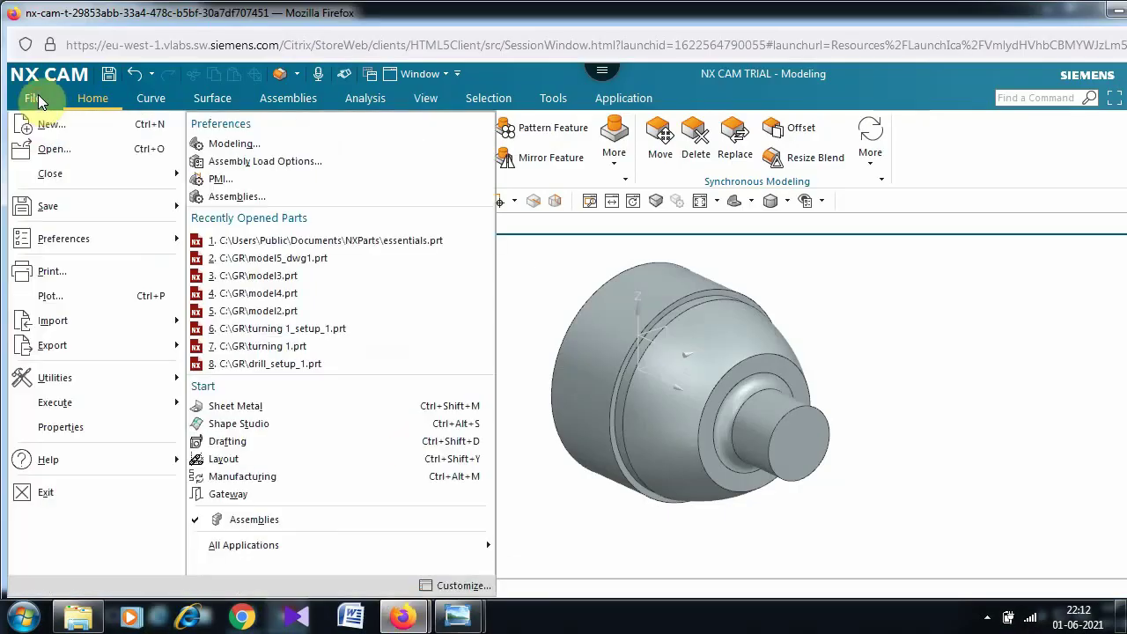
{"action": "mouse_move", "coordinate": [75, 205]}
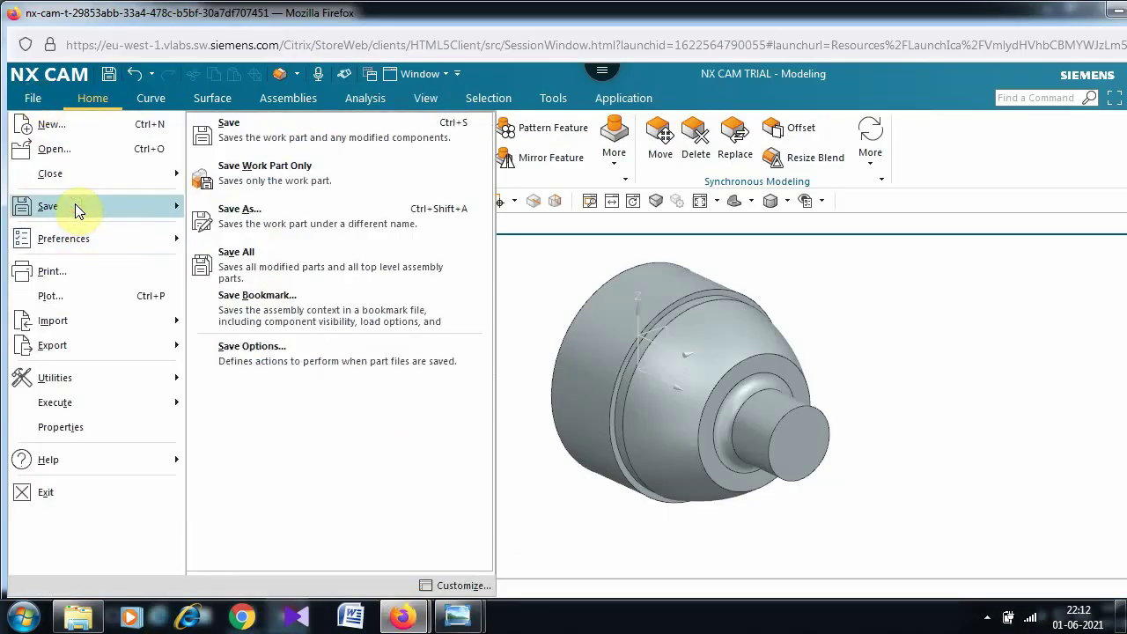
{"action": "left_click", "coordinate": [273, 127]}
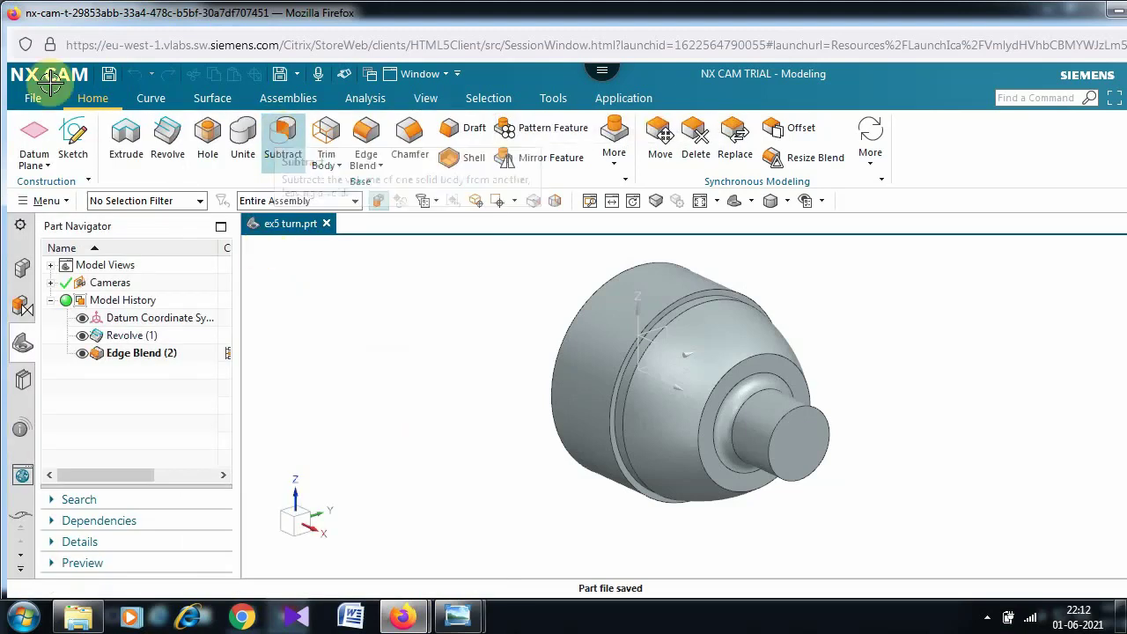
Create the manufacturing setup file "ex5 turn_setup_1.prt" from the Prismatic Turning and MillTurn template, referencing the existing part in millimetres.
{"action": "left_click", "coordinate": [32, 99]}
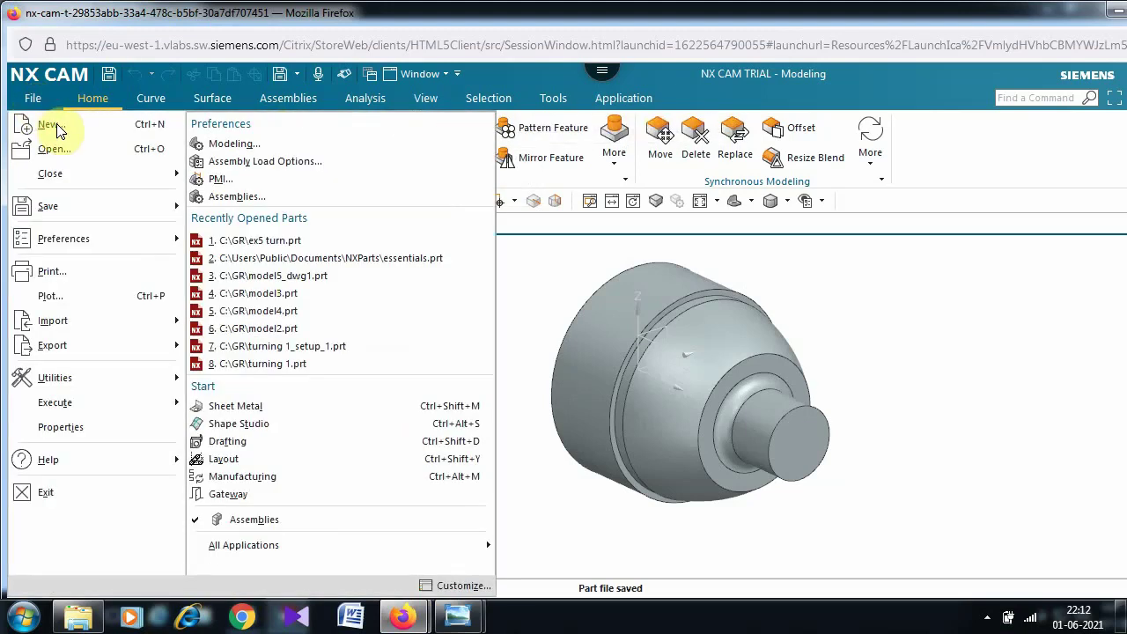
{"action": "left_click", "coordinate": [57, 126]}
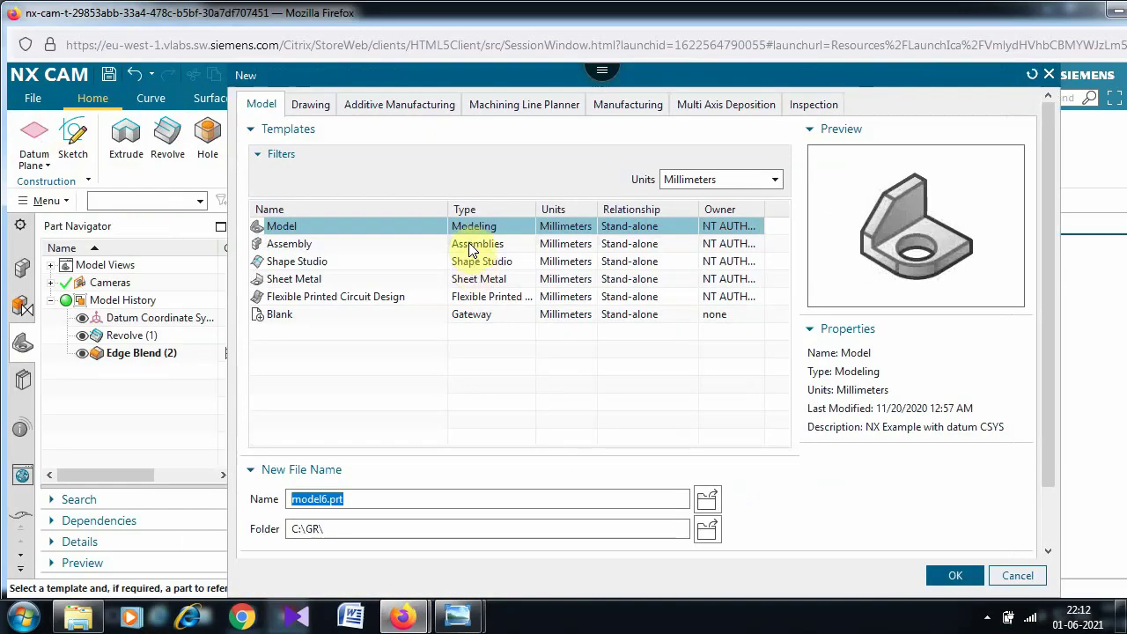
{"action": "left_click", "coordinate": [624, 106]}
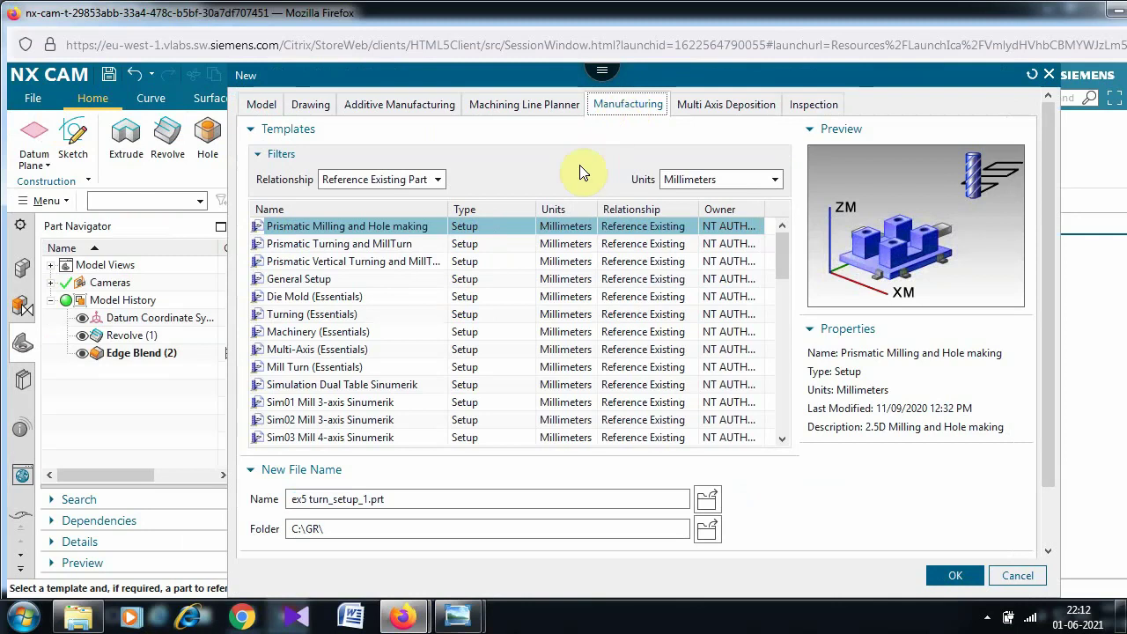
{"action": "left_click", "coordinate": [378, 246]}
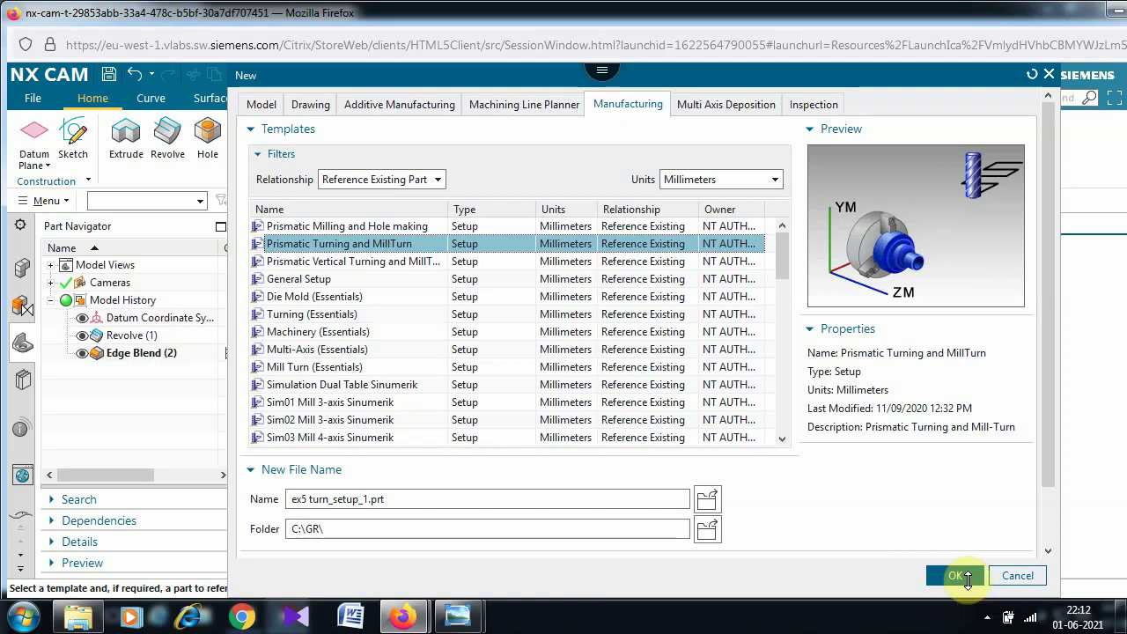
{"action": "left_click", "coordinate": [955, 576]}
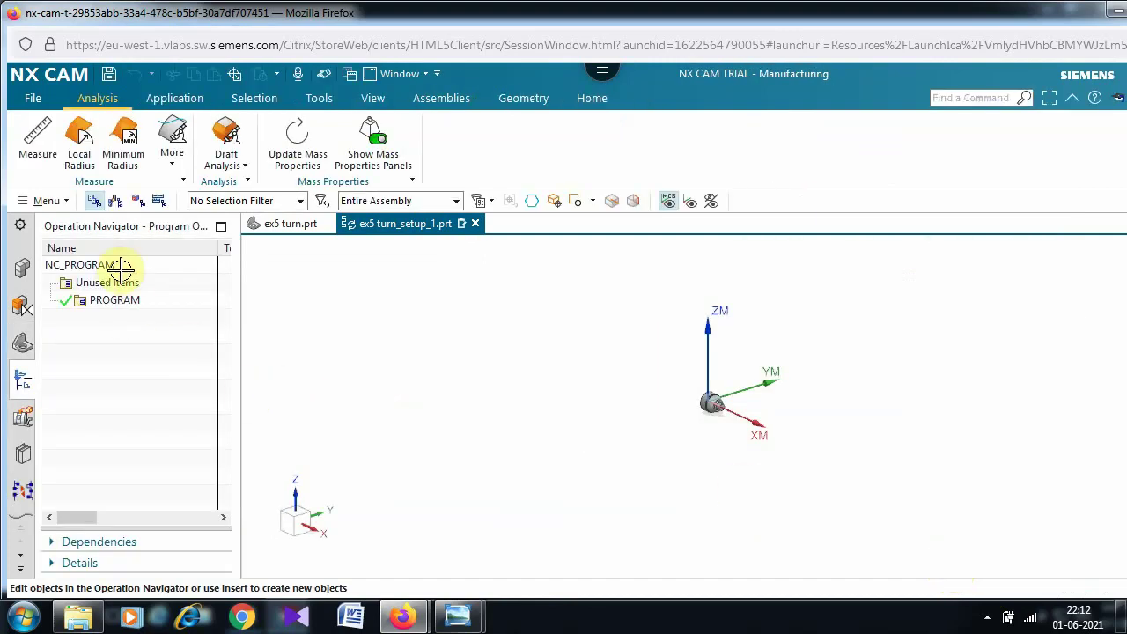
Open WORKPIECE_MAIN under MCS_MAIN_SPINDLE in the geometry view, and specify the turned solid body as its part geometry.
{"action": "left_click", "coordinate": [138, 200]}
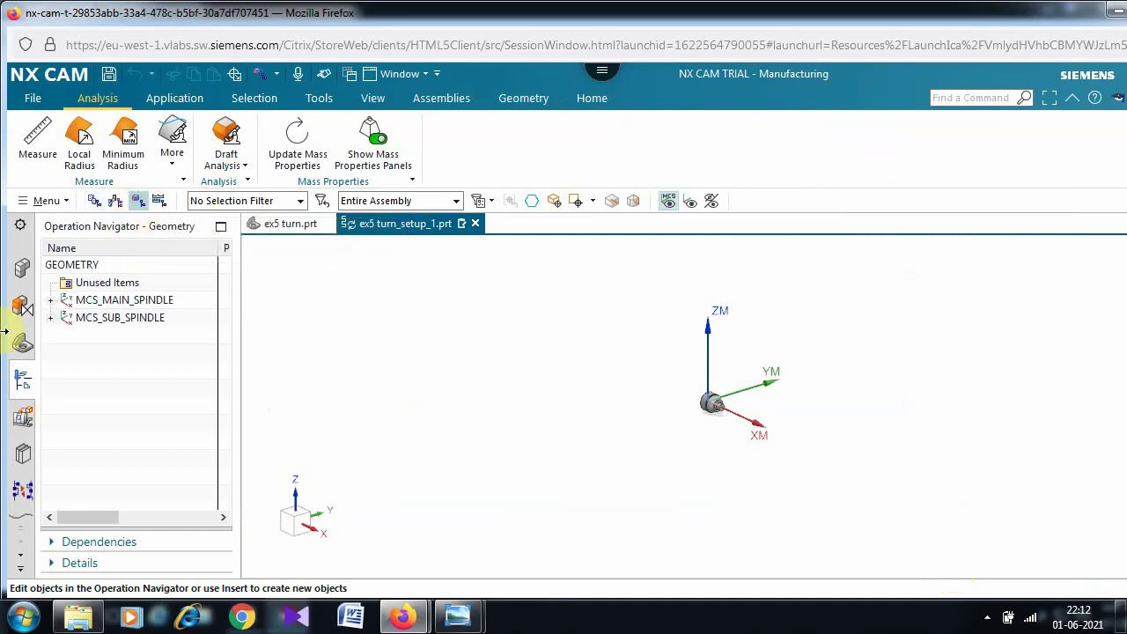
{"action": "left_click", "coordinate": [51, 301]}
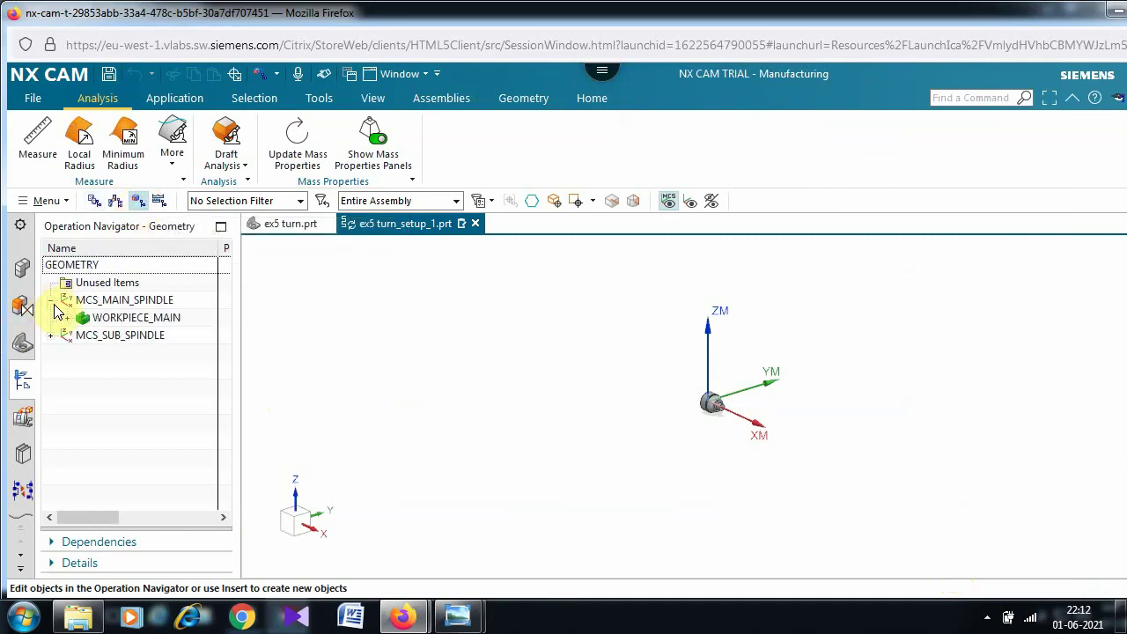
{"action": "double_click", "coordinate": [137, 320]}
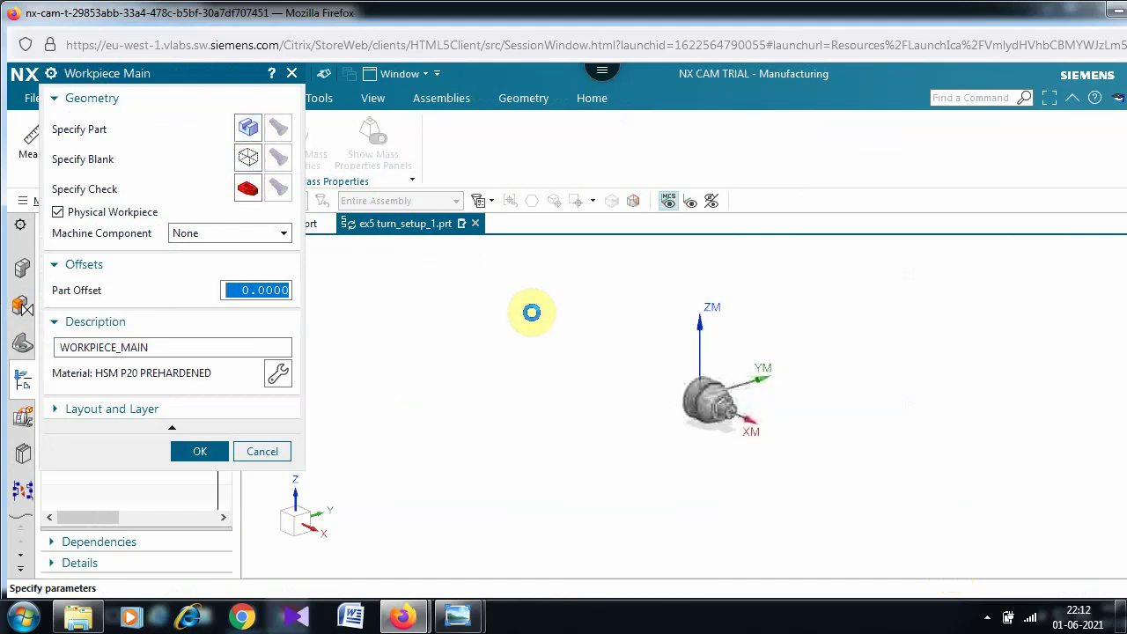
{"action": "key", "text": "ctrl+f"}
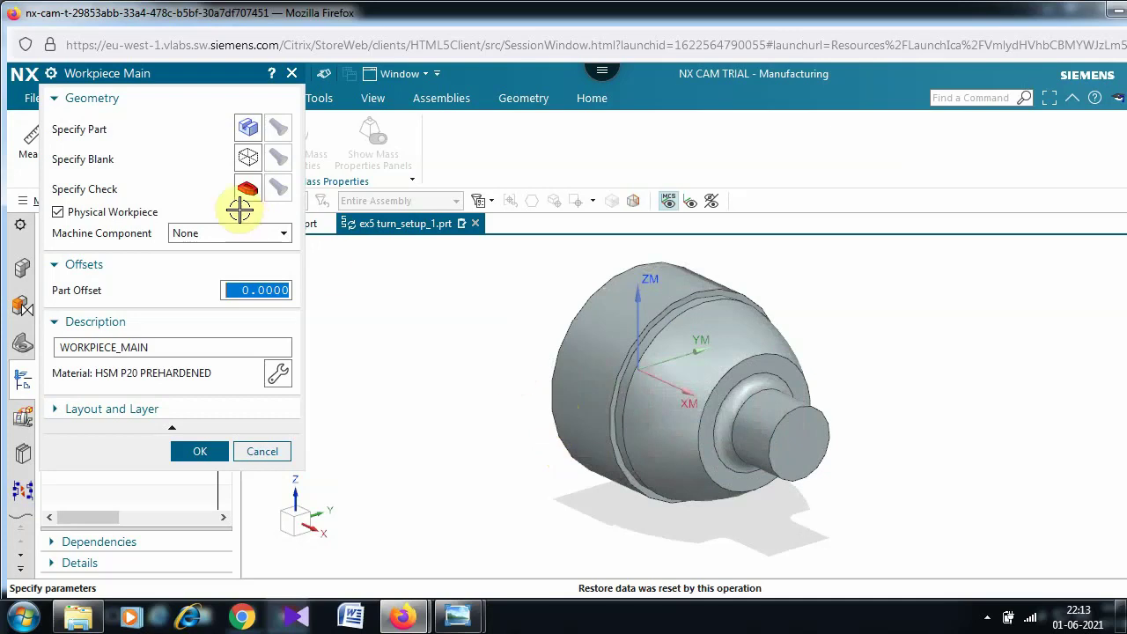
{"action": "left_click", "coordinate": [252, 127]}
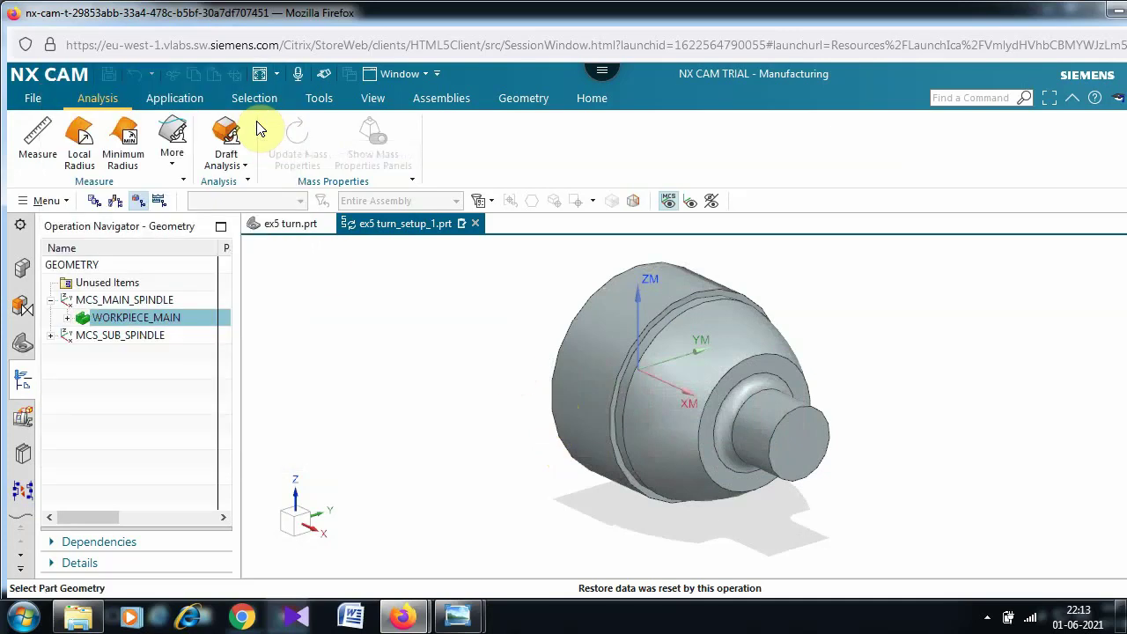
{"action": "left_click", "coordinate": [607, 337]}
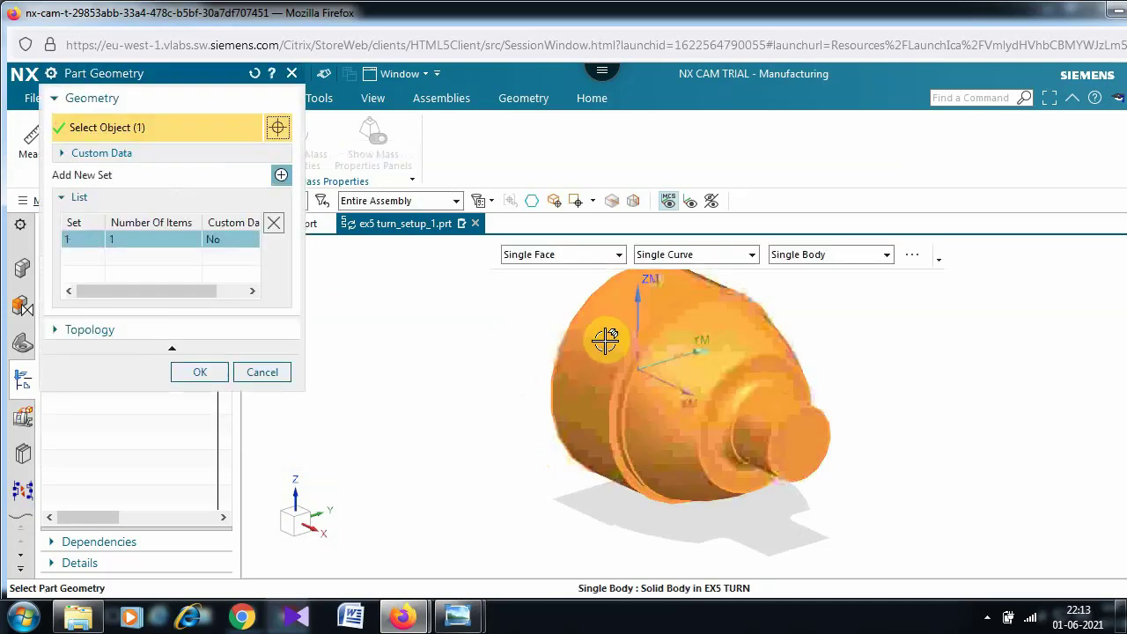
{"action": "left_click", "coordinate": [208, 376]}
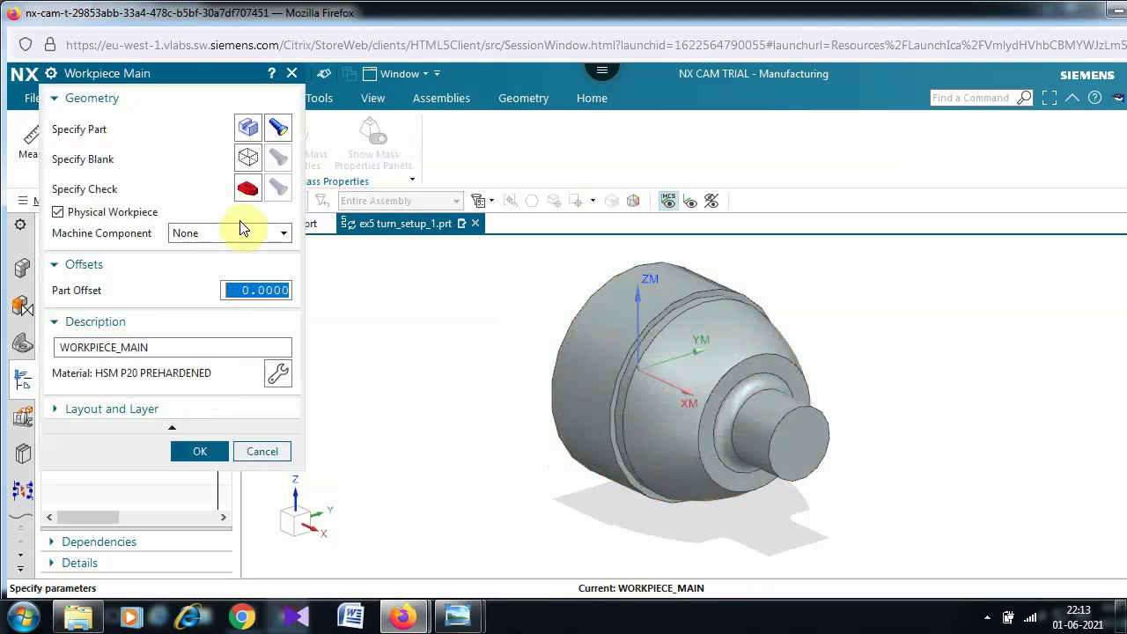
Define the blank of WORKPIECE_MAIN as a Bounding Cylinder around the turned part.
{"action": "middle_click", "coordinate": [253, 159]}
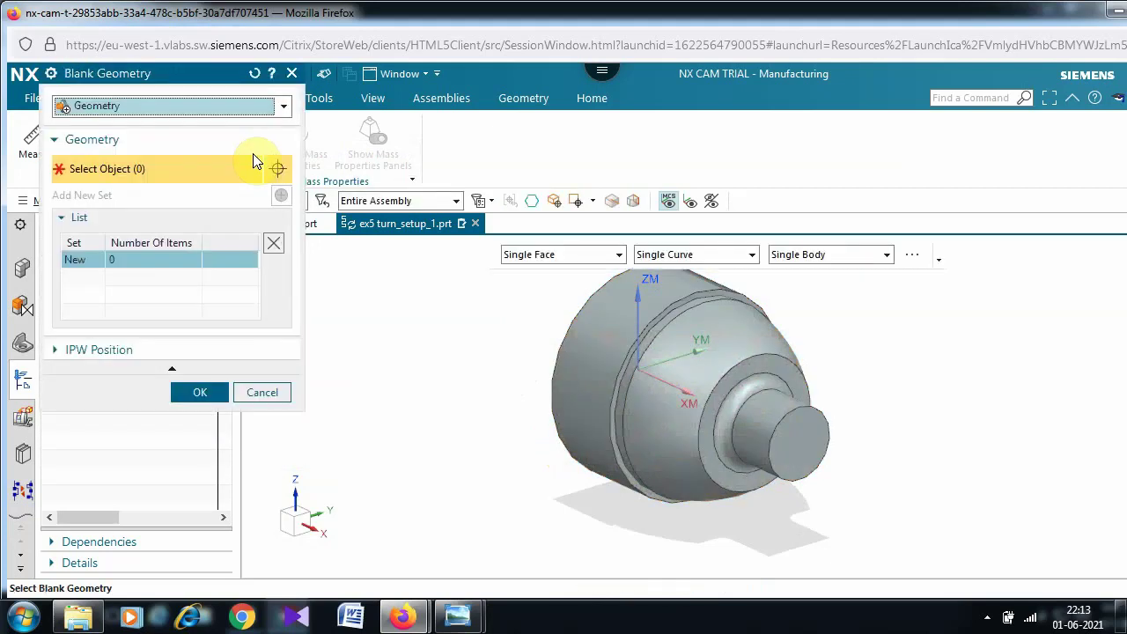
{"action": "left_click", "coordinate": [247, 107]}
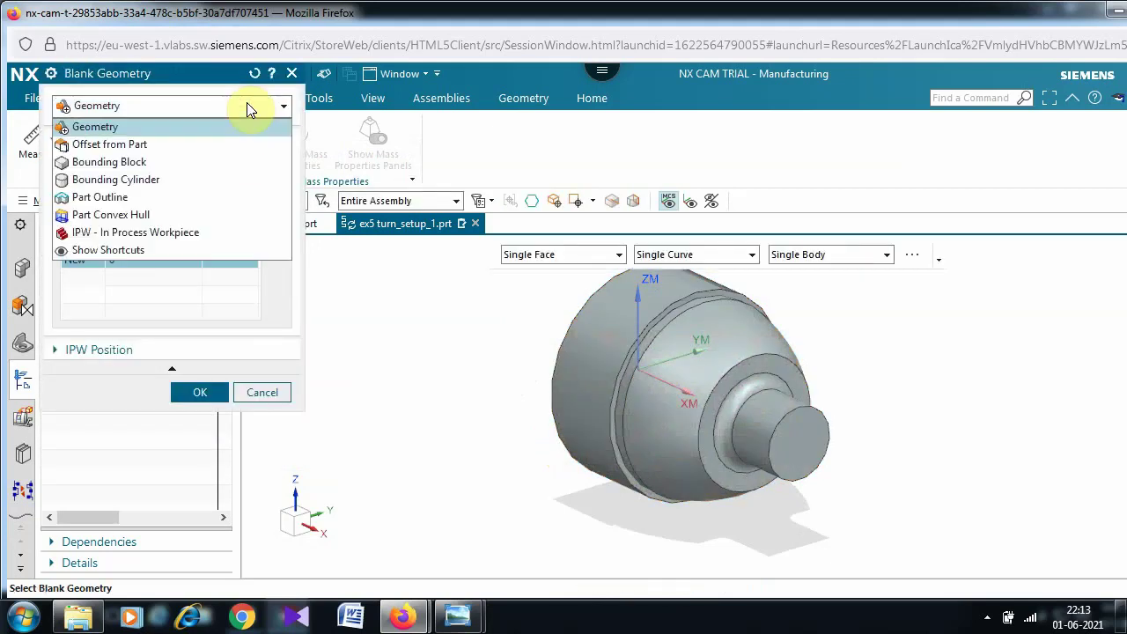
{"action": "left_click", "coordinate": [212, 172]}
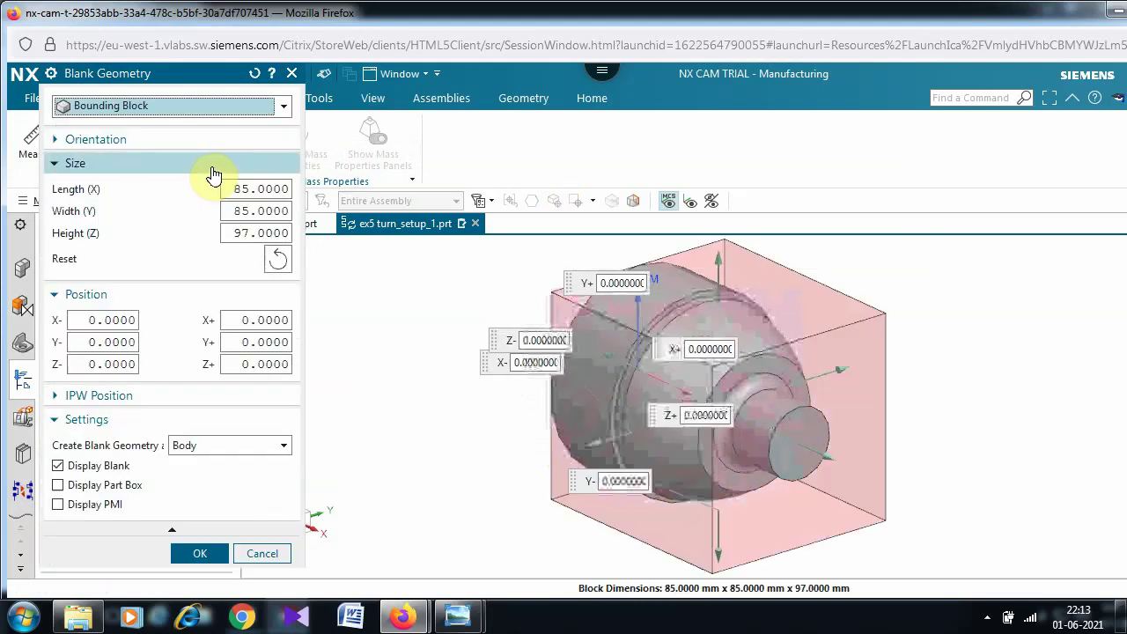
{"action": "left_click", "coordinate": [237, 108]}
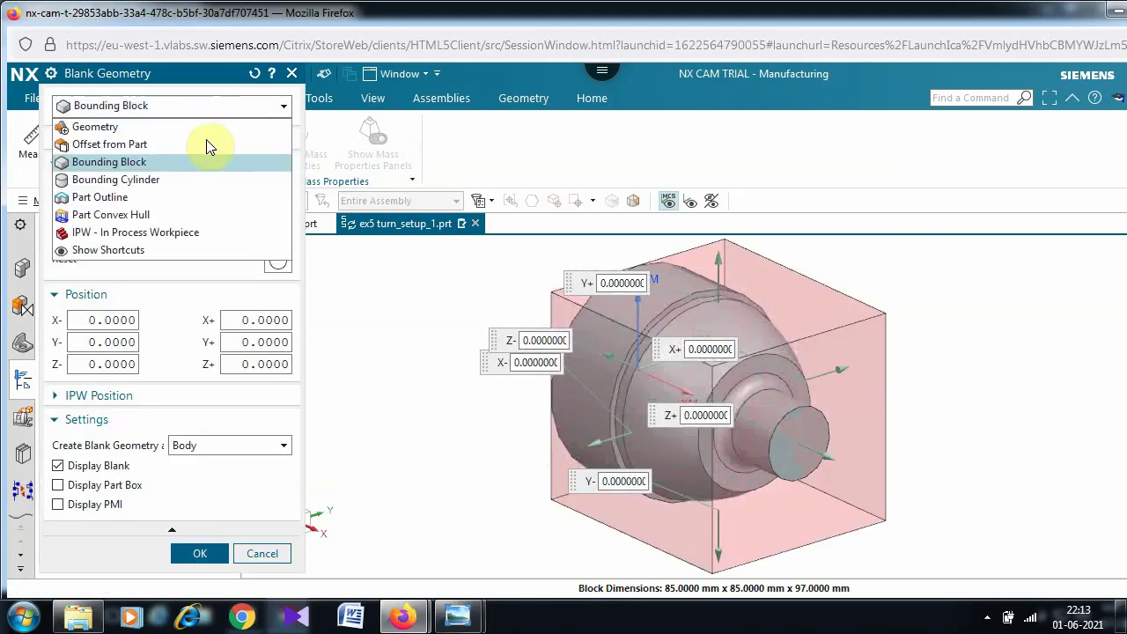
{"action": "left_click", "coordinate": [174, 185]}
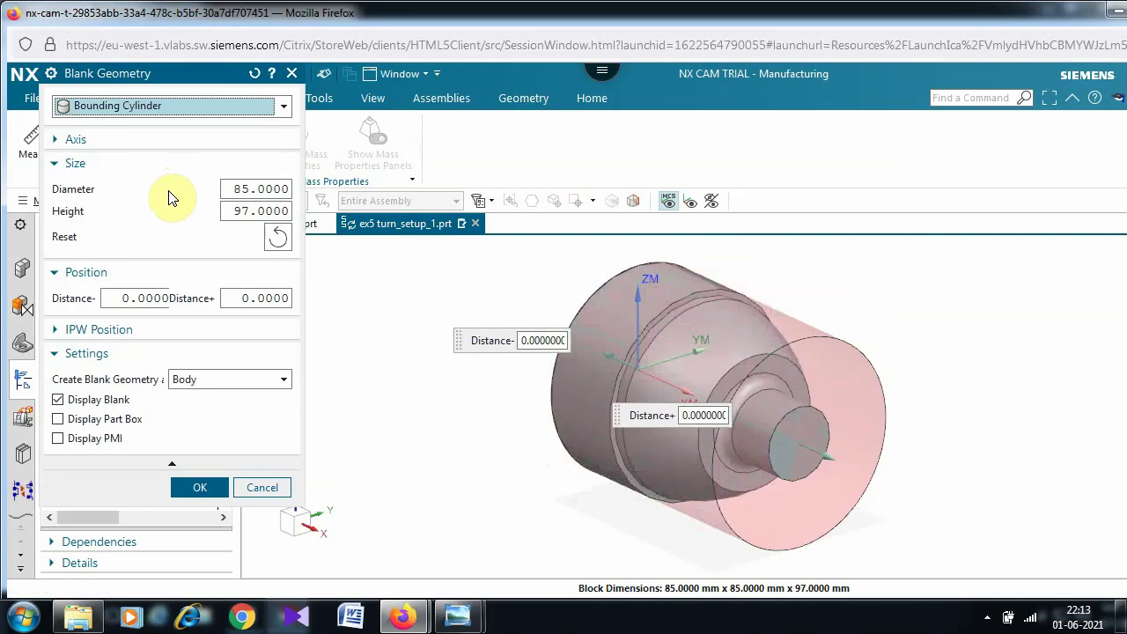
{"action": "left_click", "coordinate": [202, 486]}
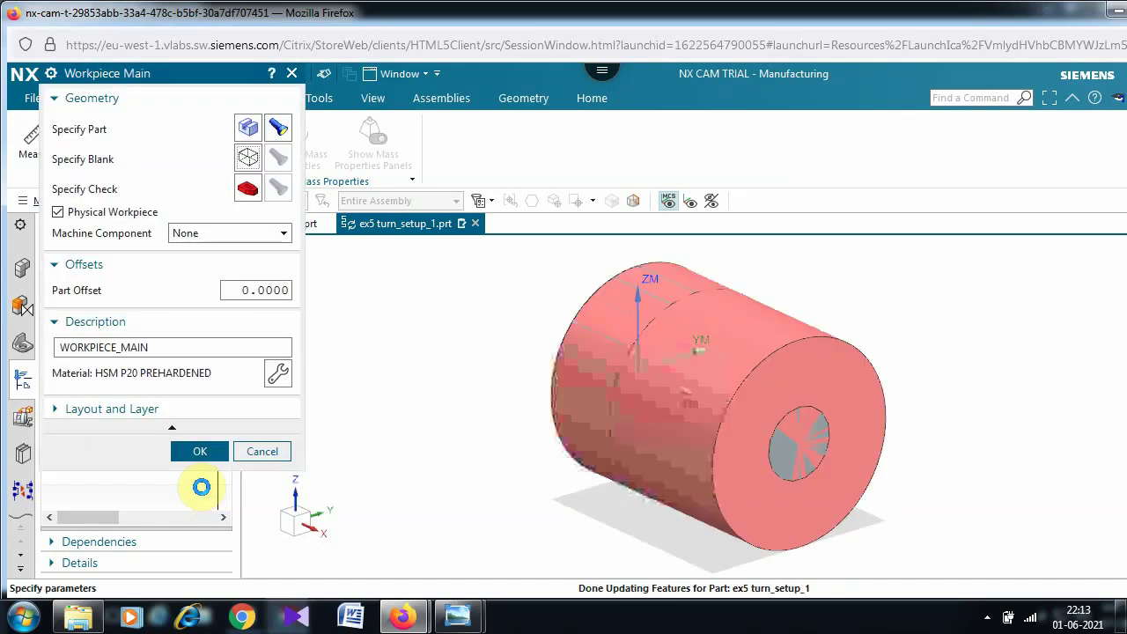
{"action": "middle_click", "coordinate": [202, 487]}
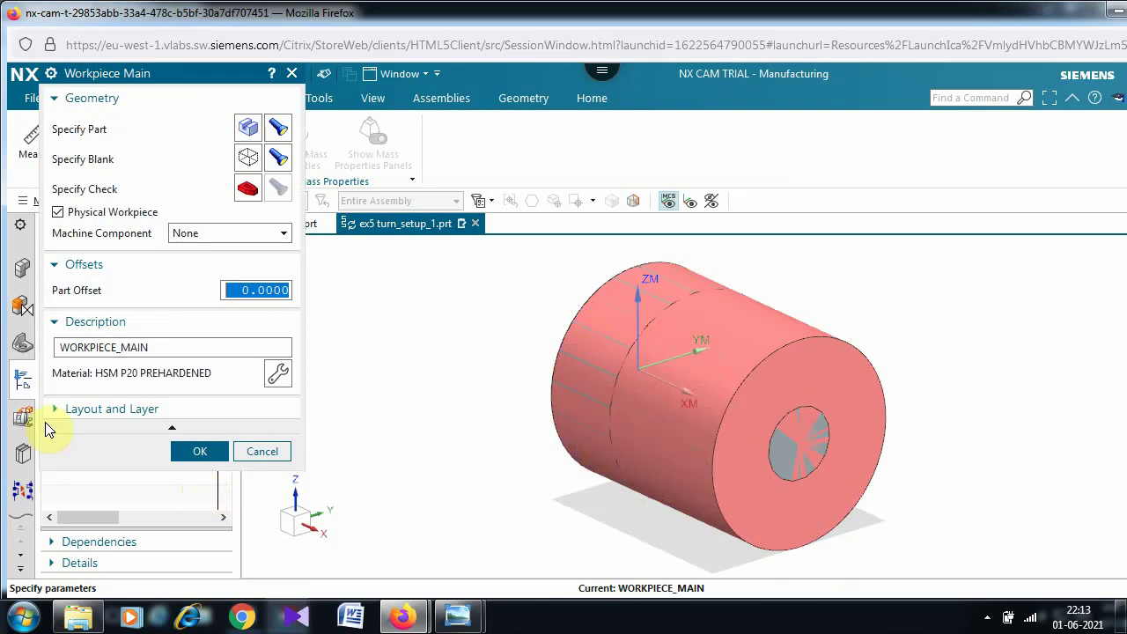
Turn off Display Blank for the bounding cylinder, and accept the WORKPIECE_MAIN definition.
{"action": "left_click", "coordinate": [248, 159]}
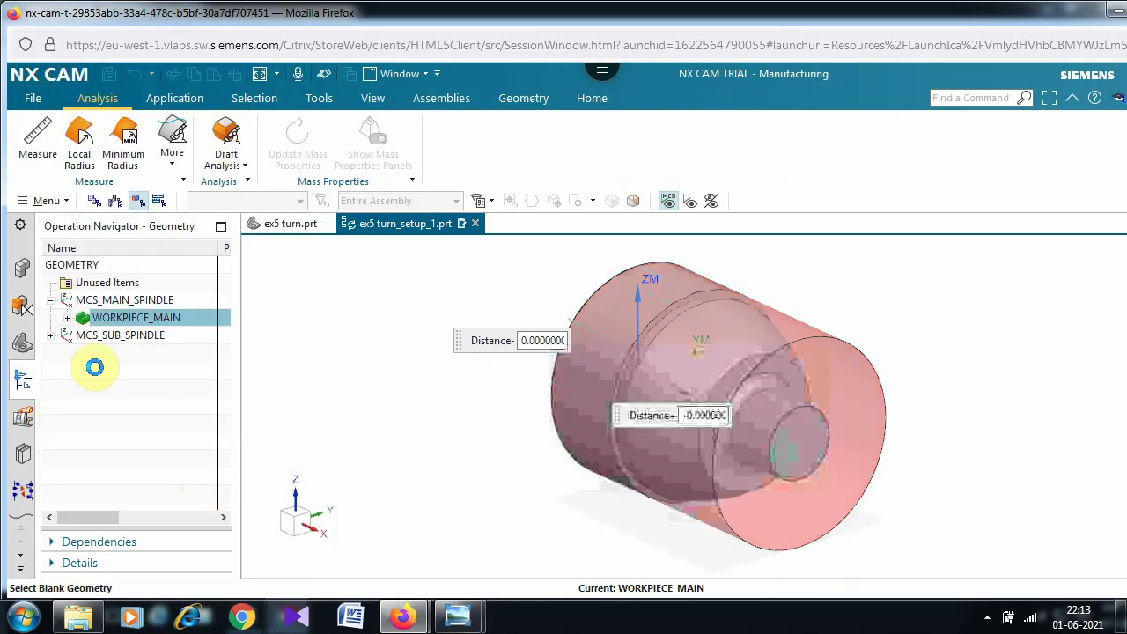
{"action": "left_click", "coordinate": [59, 377]}
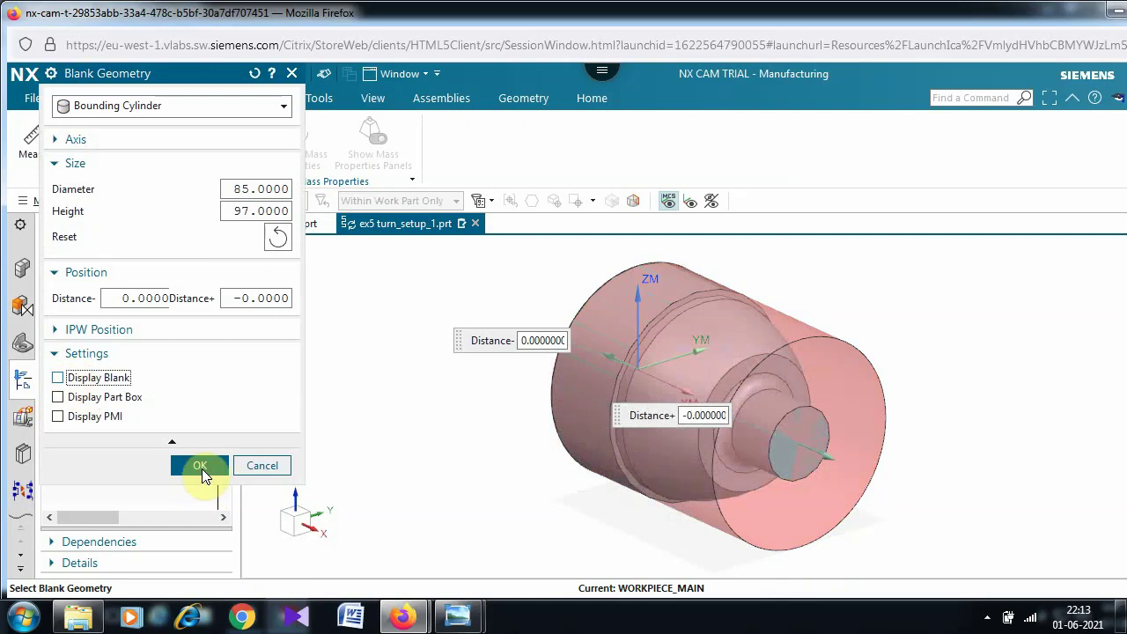
{"action": "left_click", "coordinate": [202, 465]}
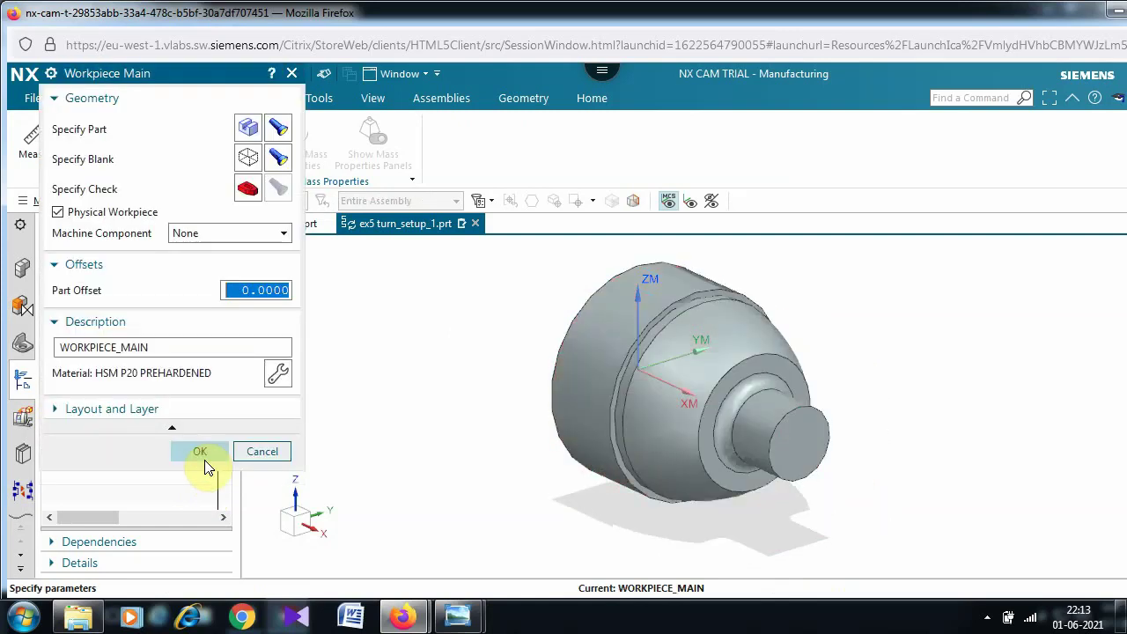
{"action": "left_click", "coordinate": [198, 452]}
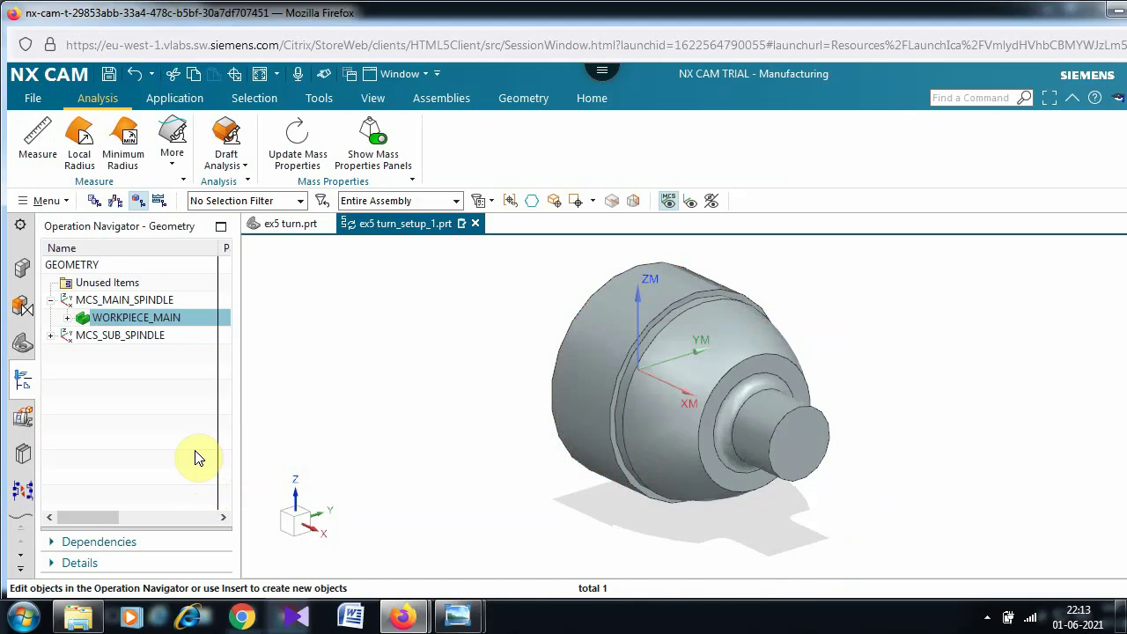
Create a Rough Turn OD operation named ROUGH_TURN_OD under AVOIDANCE_MAIN, using the LATHE_ROUGH method.
{"action": "left_click", "coordinate": [586, 97]}
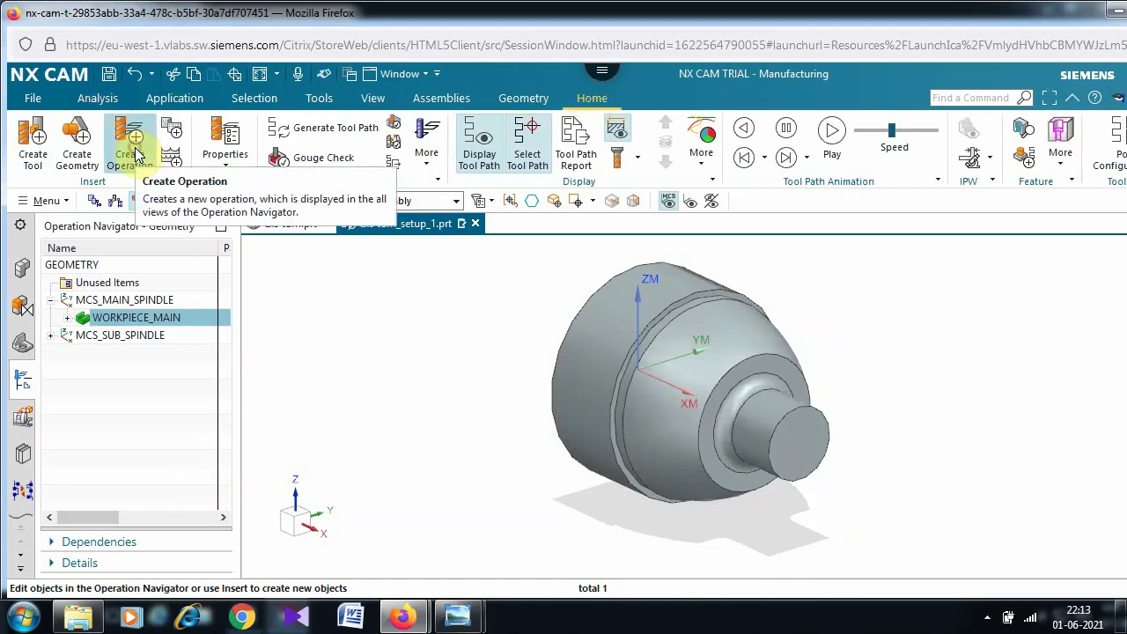
{"action": "left_click", "coordinate": [131, 145]}
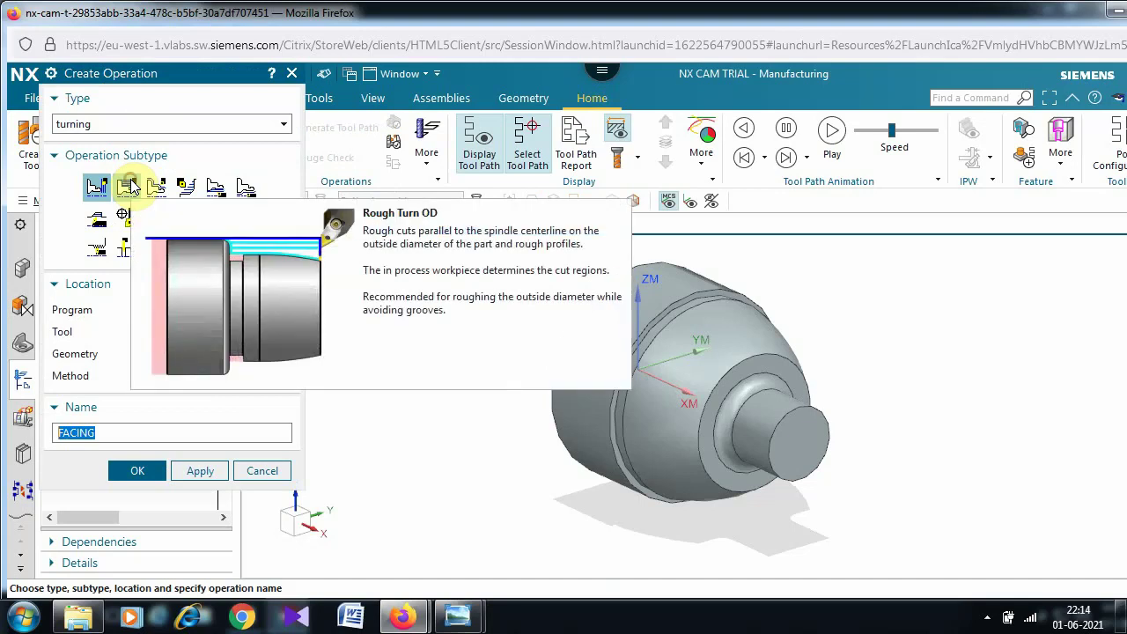
{"action": "left_click", "coordinate": [128, 186]}
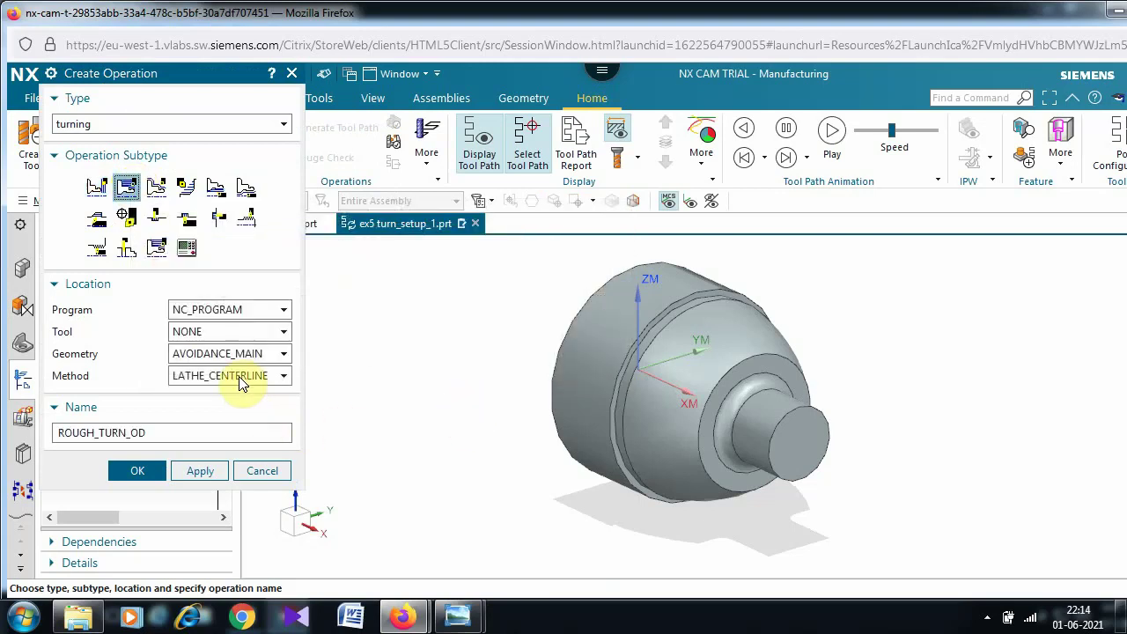
{"action": "left_click", "coordinate": [239, 377]}
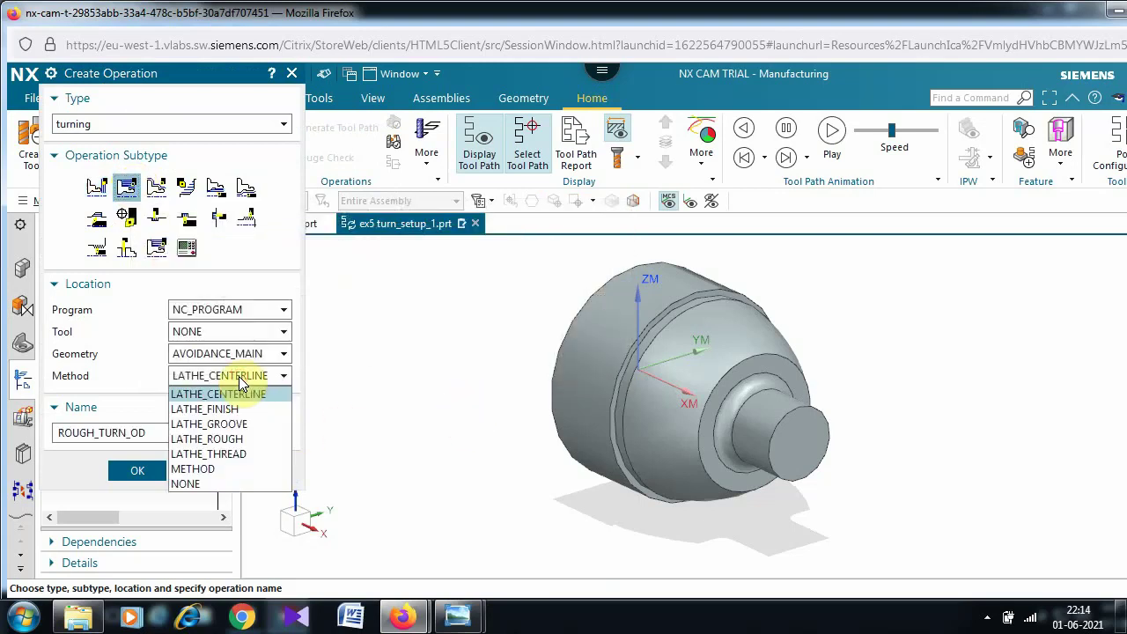
{"action": "left_click", "coordinate": [240, 440]}
{"action": "left_click", "coordinate": [239, 439]}
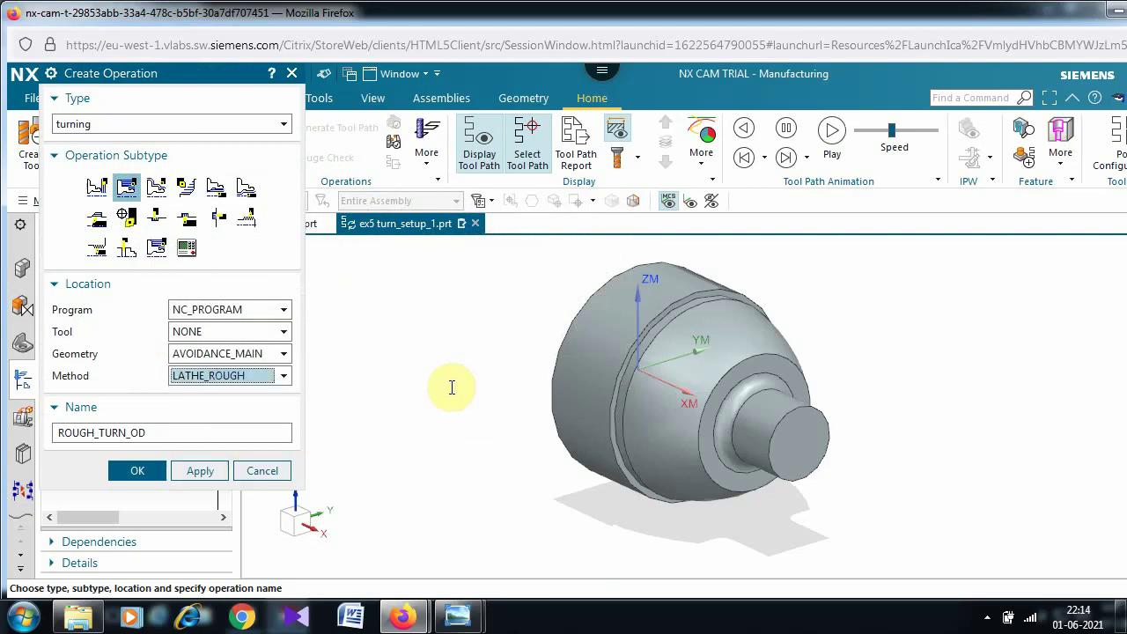
{"action": "left_click", "coordinate": [137, 471]}
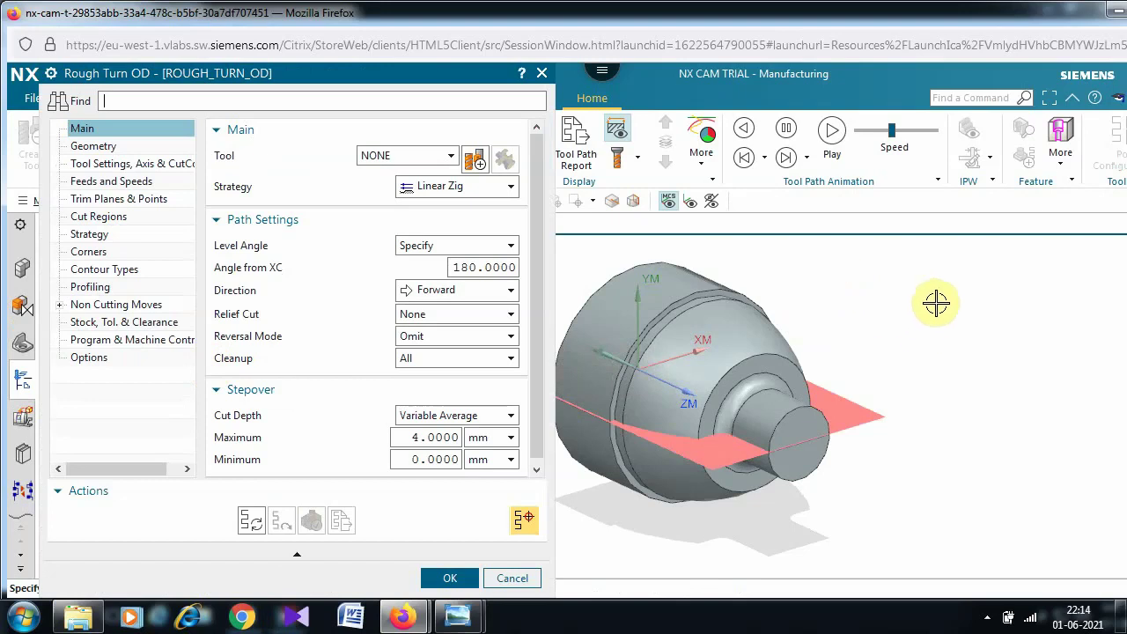
Specify the From Point of AVOIDANCE_MAIN in open space beyond the part's small-diameter end, at about XM 49.9, ZM 124.8.
{"action": "left_click", "coordinate": [92, 146]}
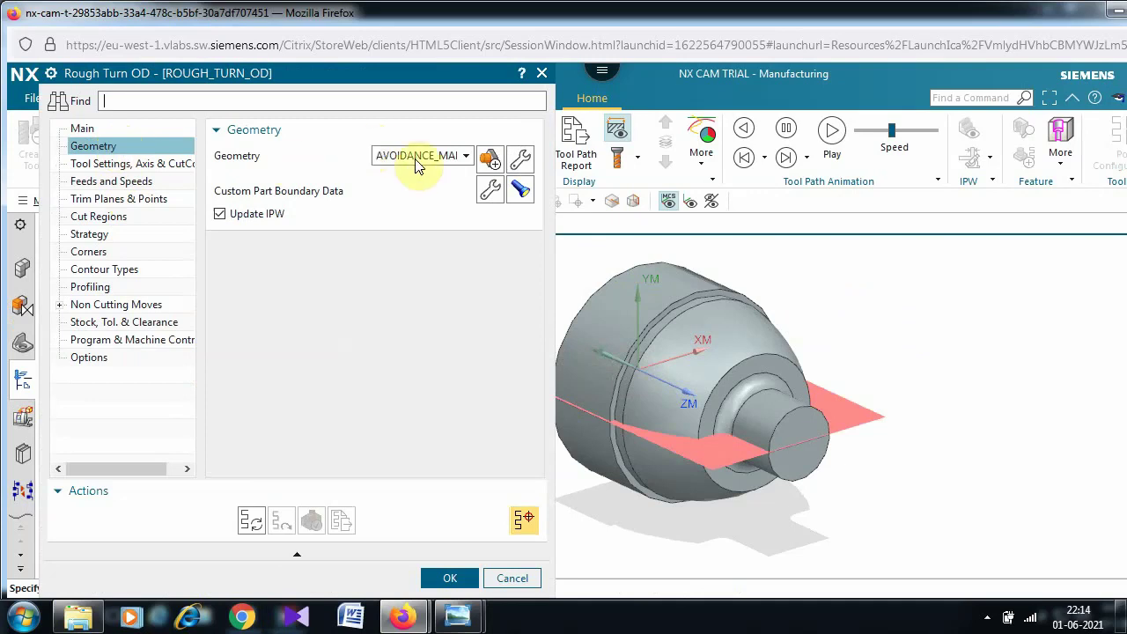
{"action": "left_click", "coordinate": [530, 157]}
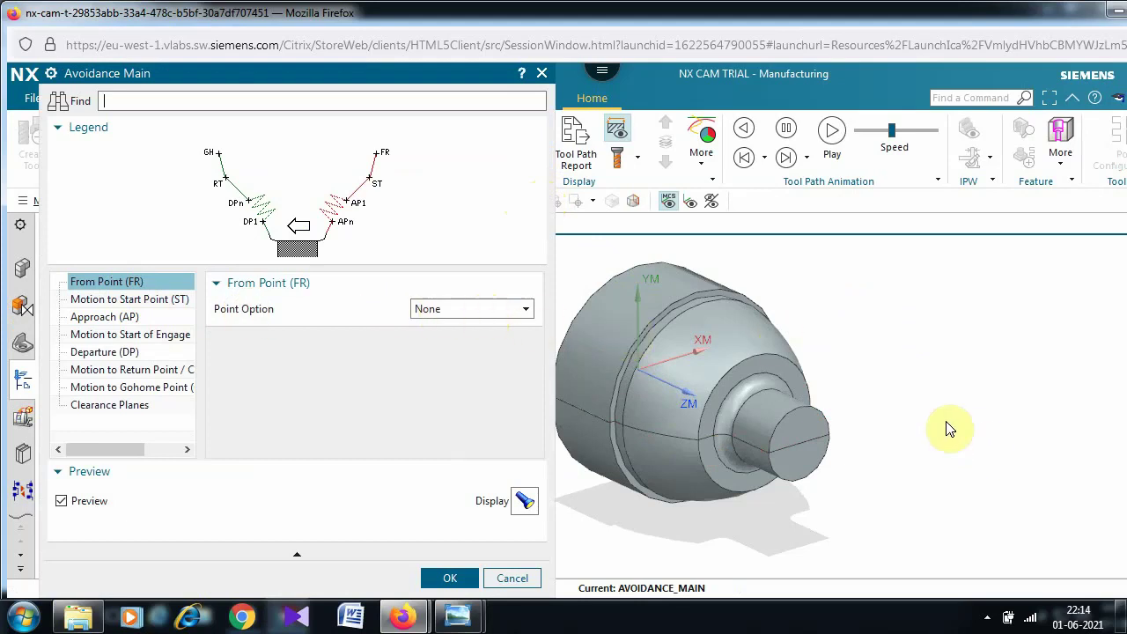
{"action": "left_click", "coordinate": [461, 313]}
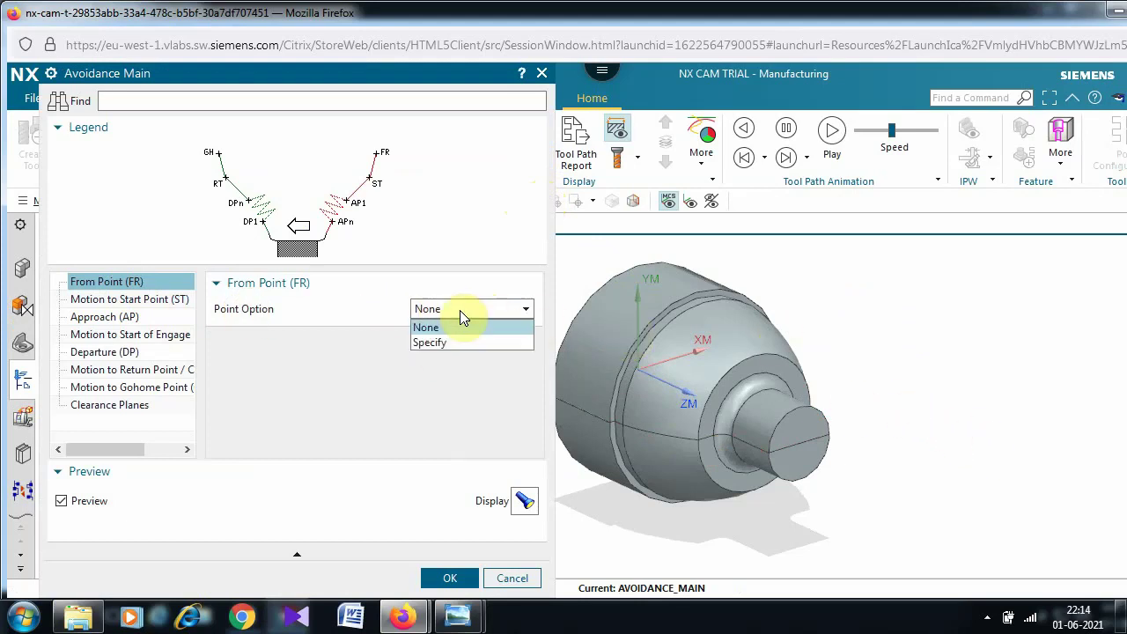
{"action": "left_click", "coordinate": [448, 342]}
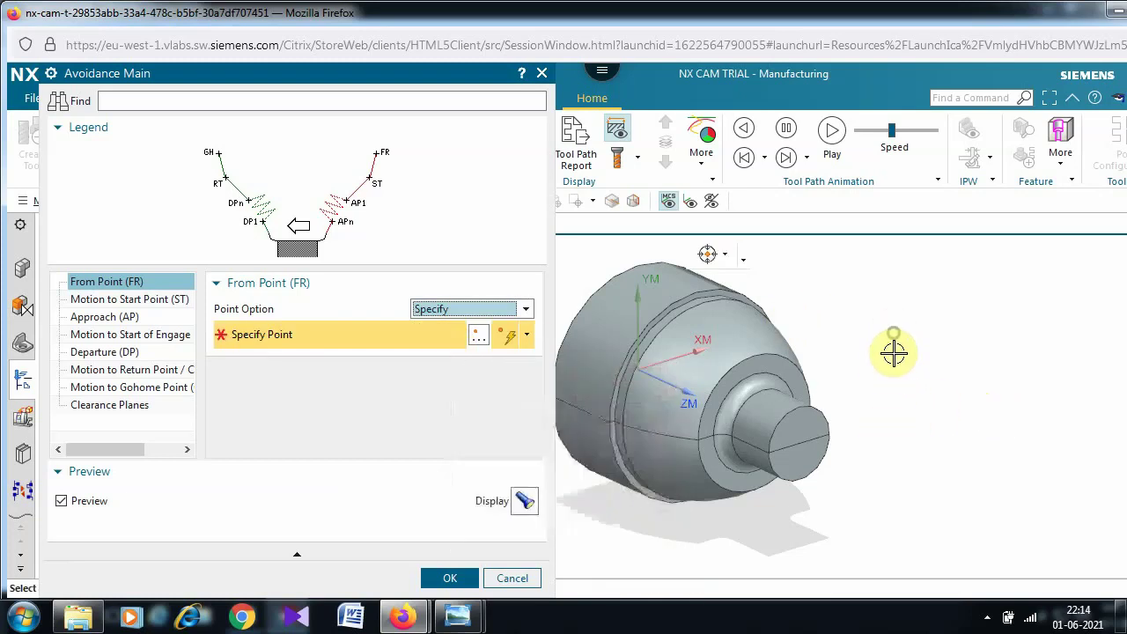
{"action": "middle_click_drag", "start_coordinate": [820, 382], "coordinate": [867, 339]}
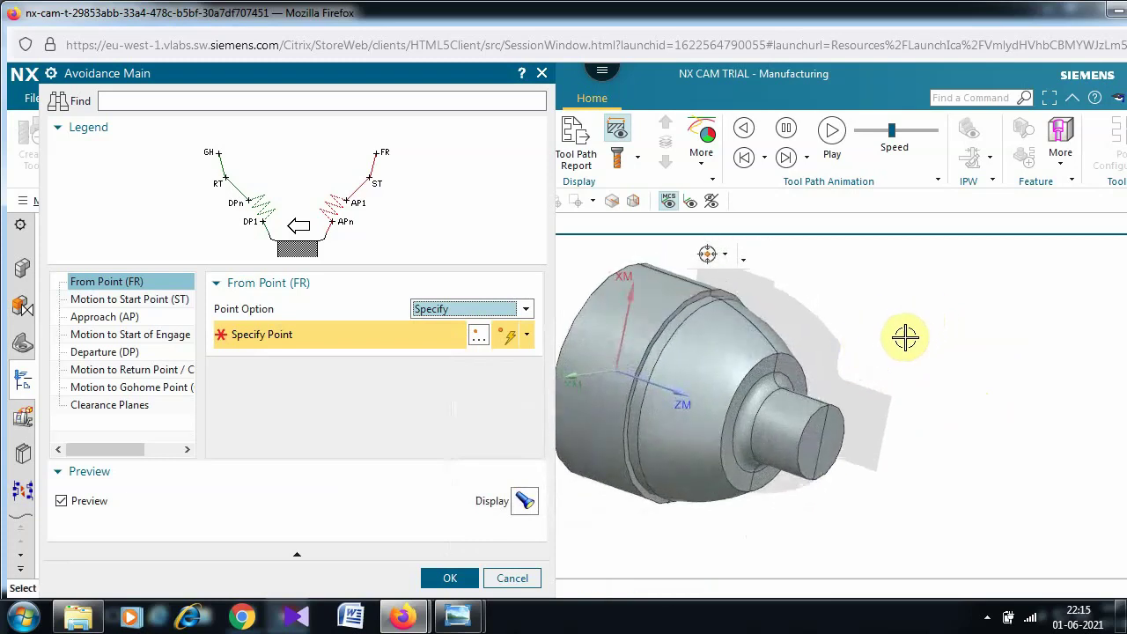
{"action": "left_click", "coordinate": [906, 337]}
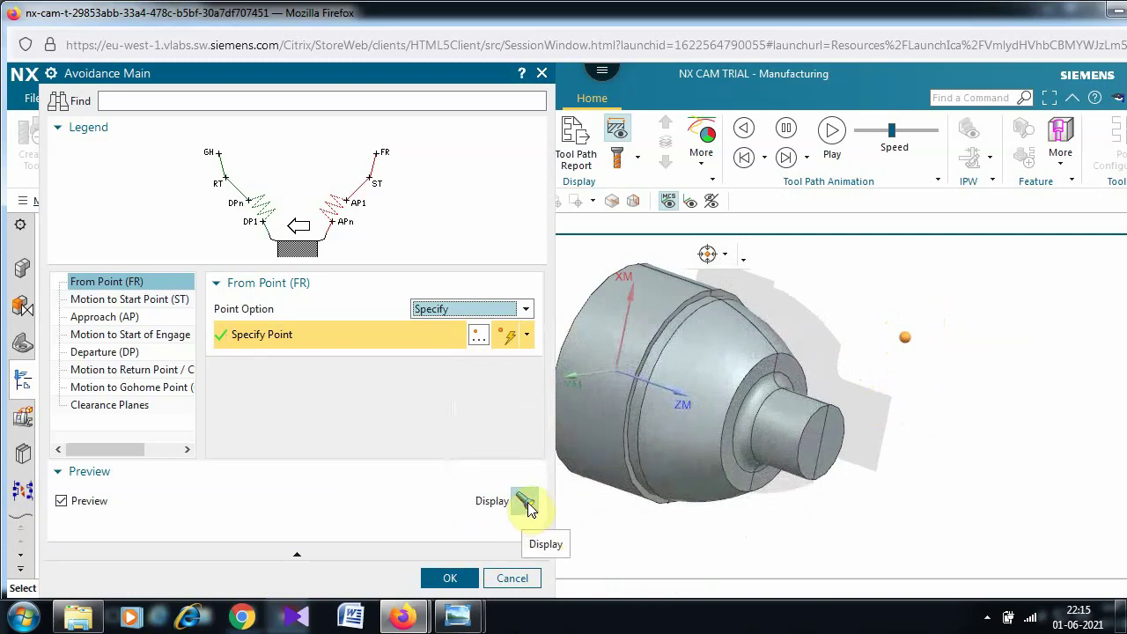
{"action": "left_click", "coordinate": [449, 577]}
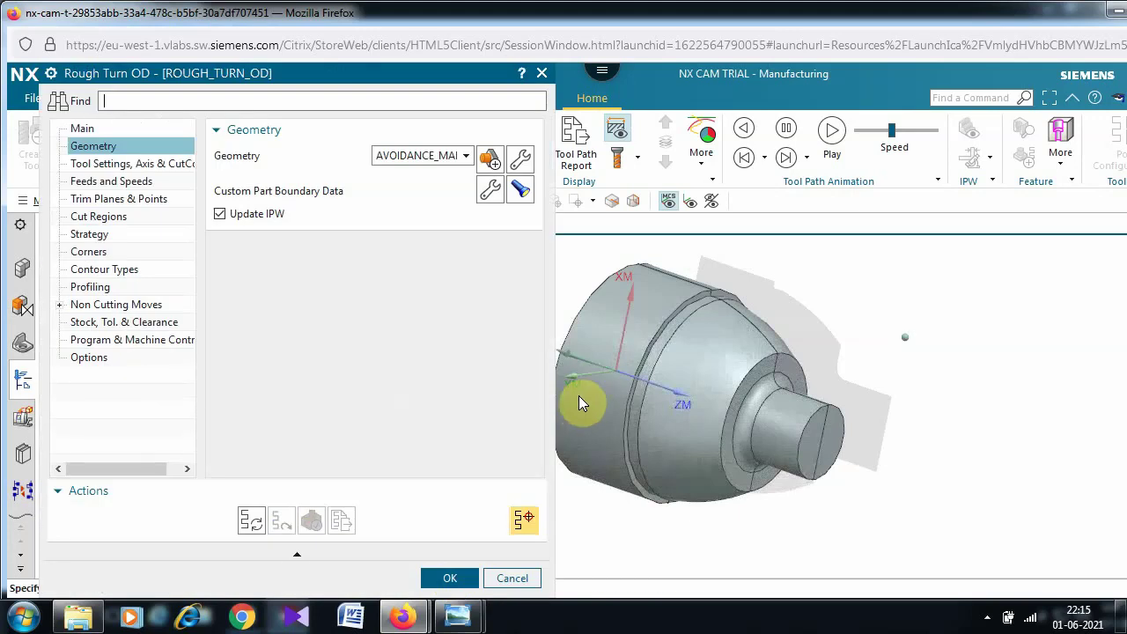
Create the turning tool OD_80_L with tool number 1 for the roughing operation.
{"action": "left_click", "coordinate": [107, 164]}
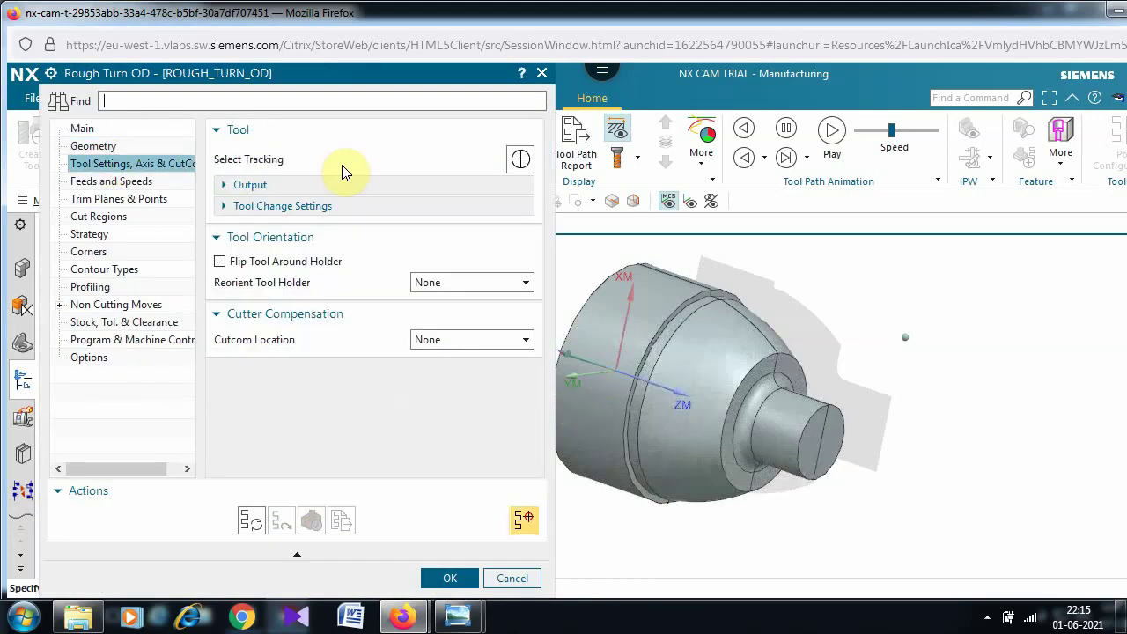
{"action": "left_click", "coordinate": [92, 146]}
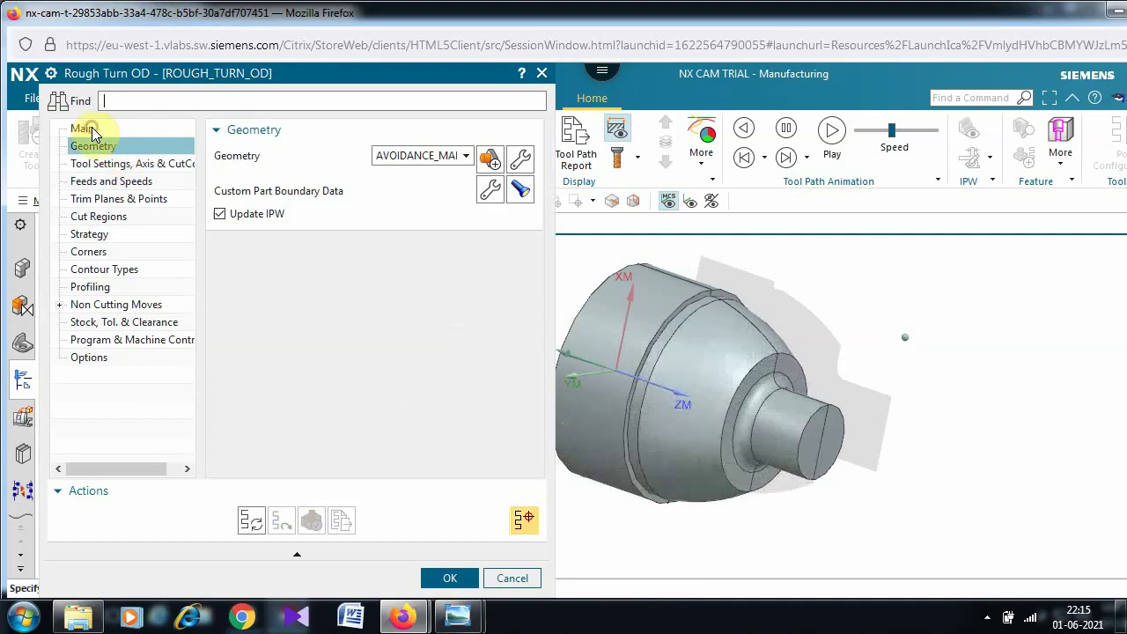
{"action": "left_click", "coordinate": [88, 129]}
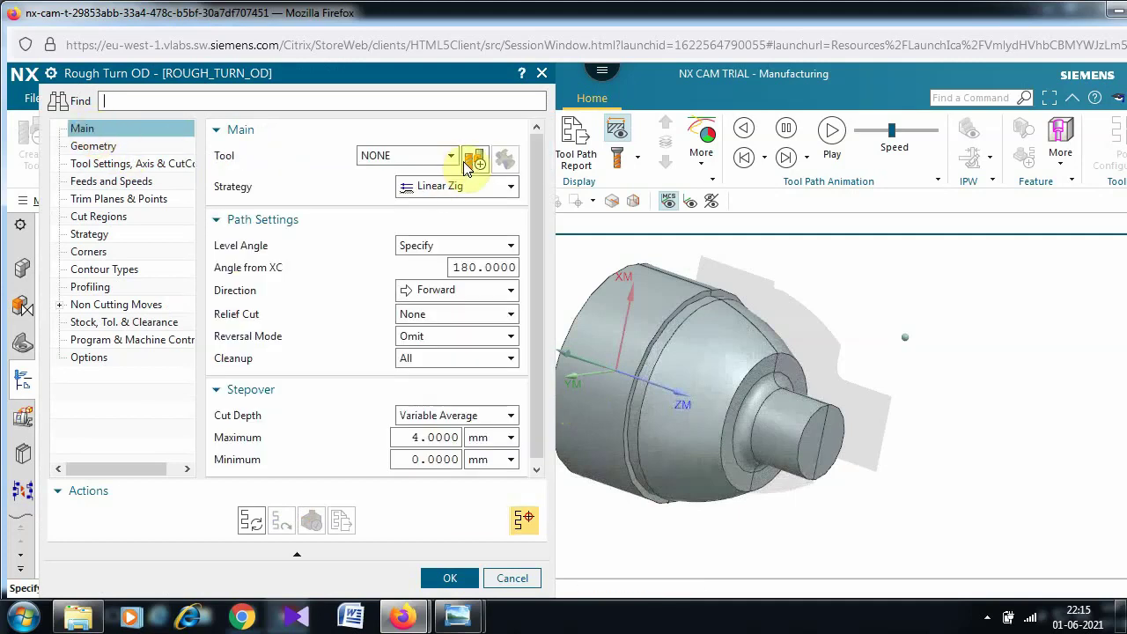
{"action": "left_click", "coordinate": [474, 159]}
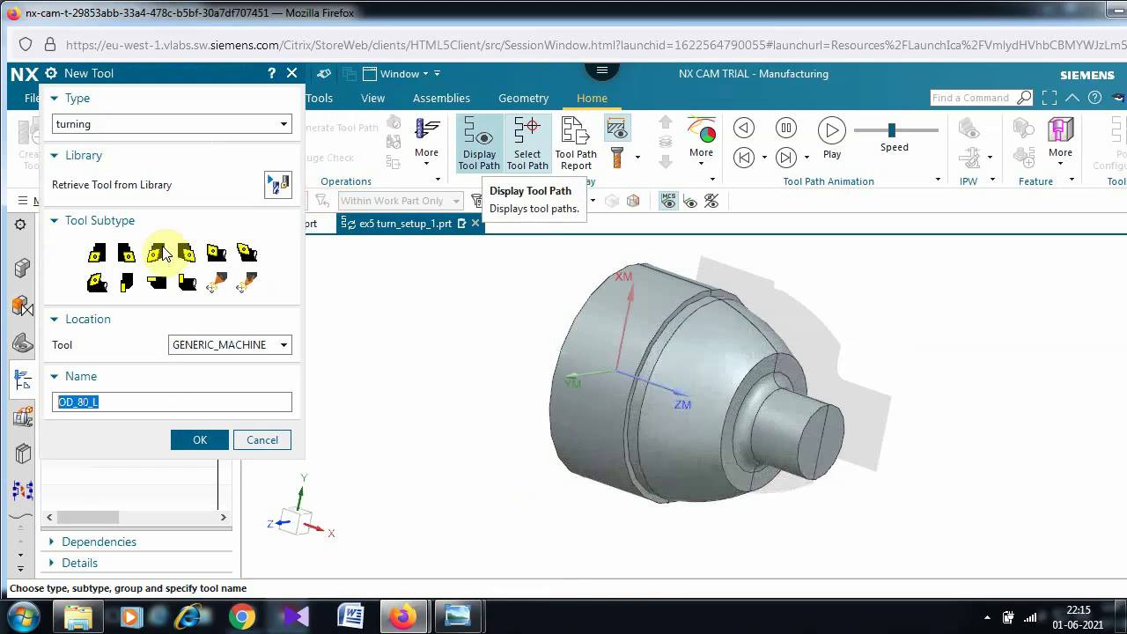
{"action": "left_click", "coordinate": [97, 258]}
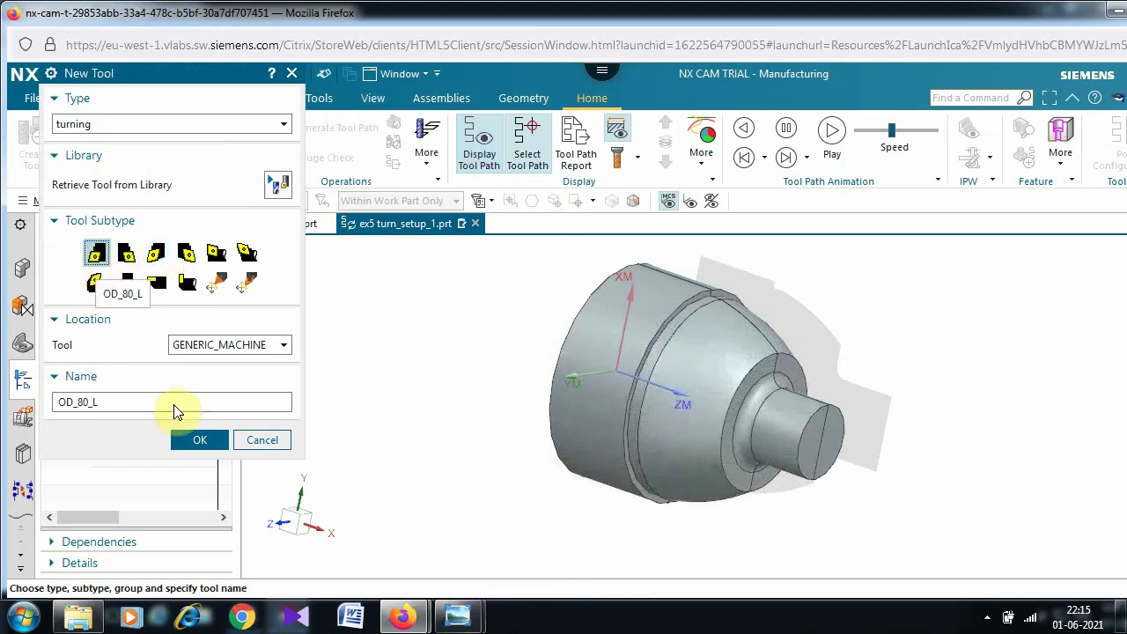
{"action": "left_click", "coordinate": [197, 442]}
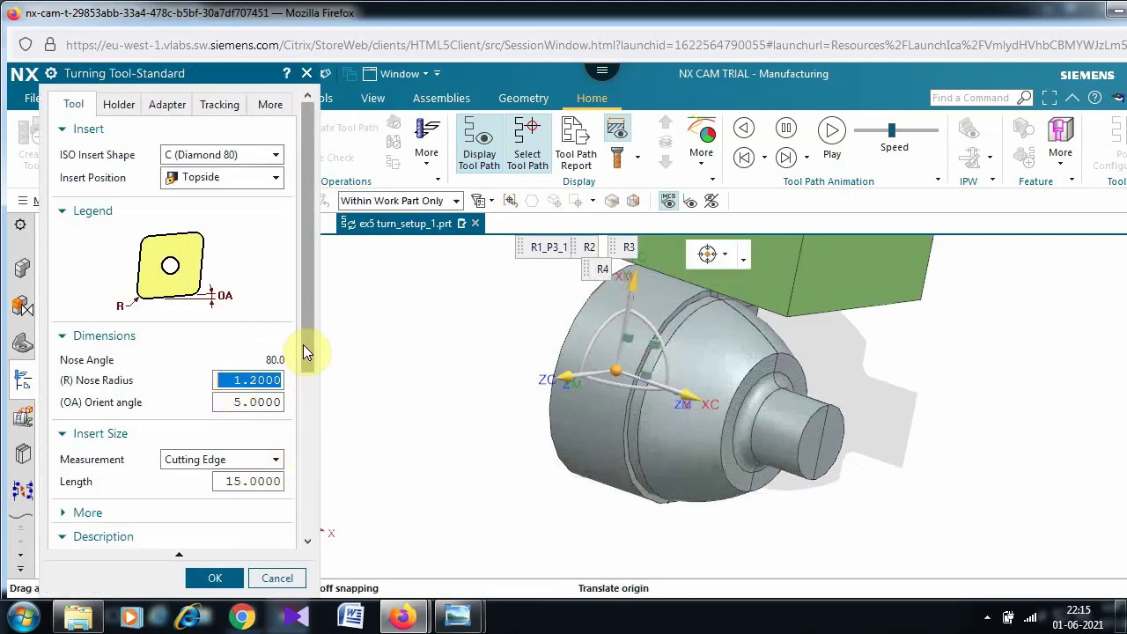
{"action": "left_click_drag", "start_coordinate": [307, 350], "coordinate": [311, 513]}
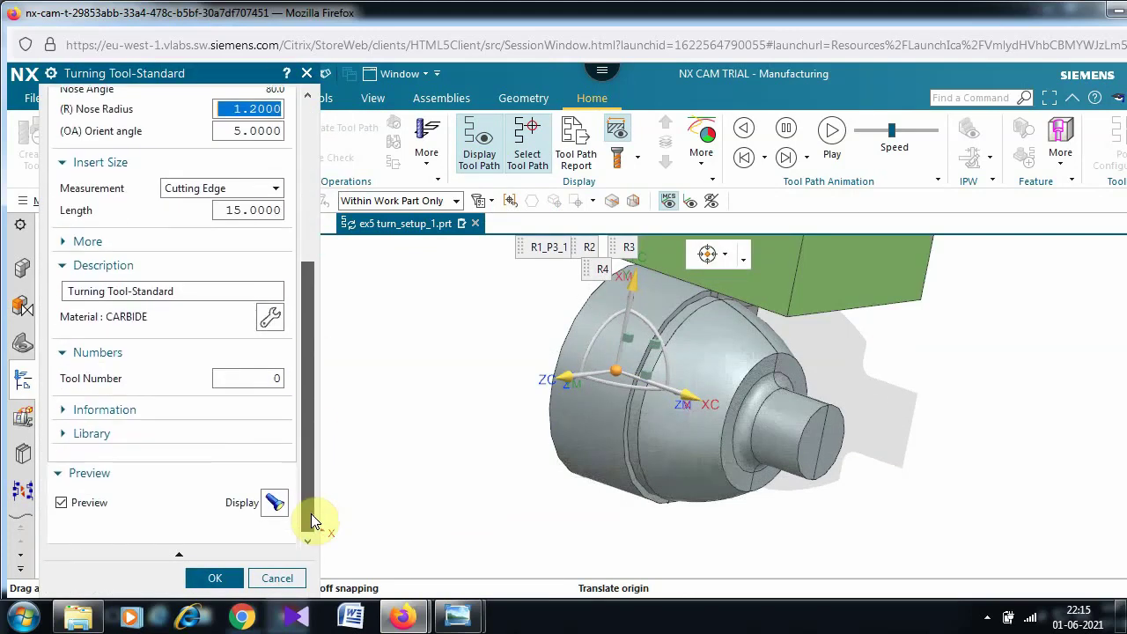
{"action": "left_click", "coordinate": [284, 377]}
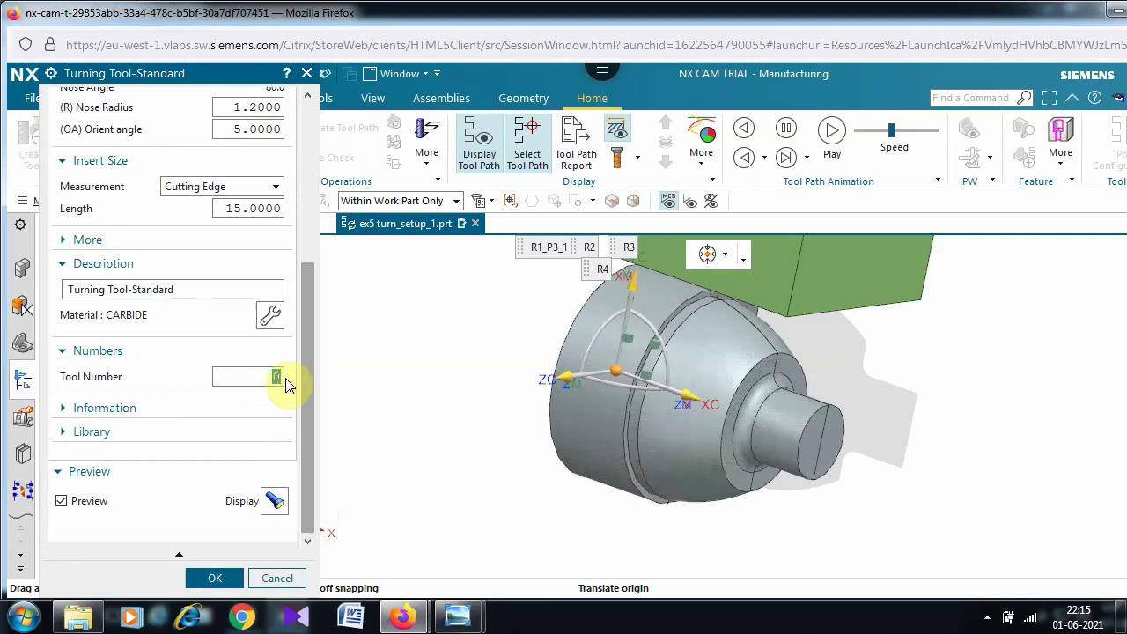
{"action": "type", "text": "1"}
{"action": "left_click", "coordinate": [214, 578]}
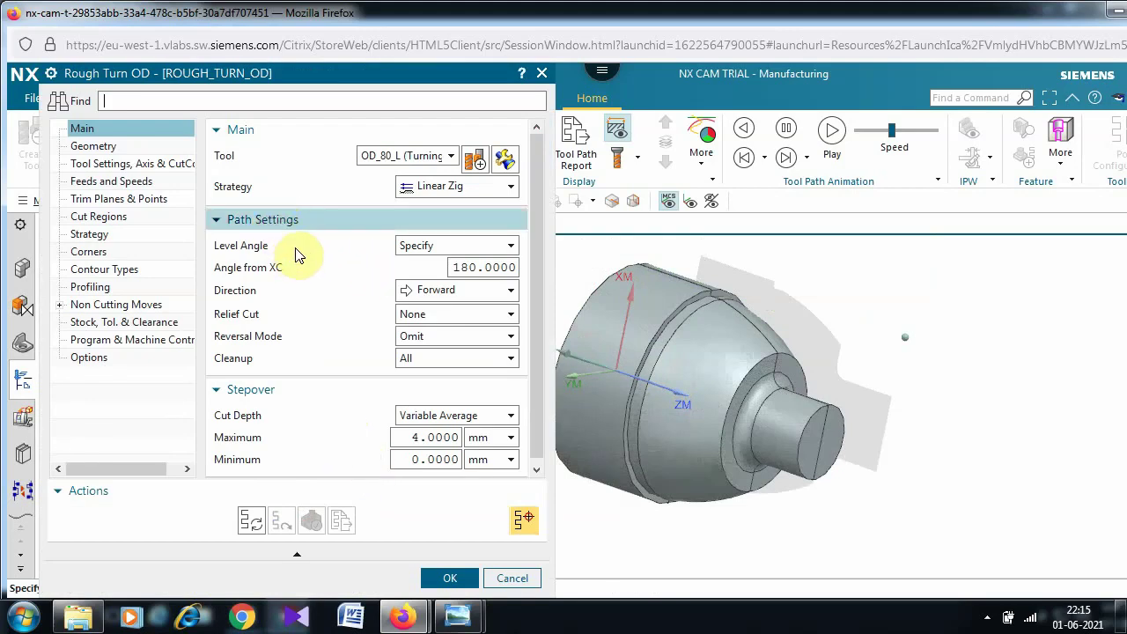
Generate the ROUGH_TURN_OD tool path, simulate it in 3D Dynamic at animation speed 3, and accept the operation.
{"action": "left_click", "coordinate": [251, 520]}
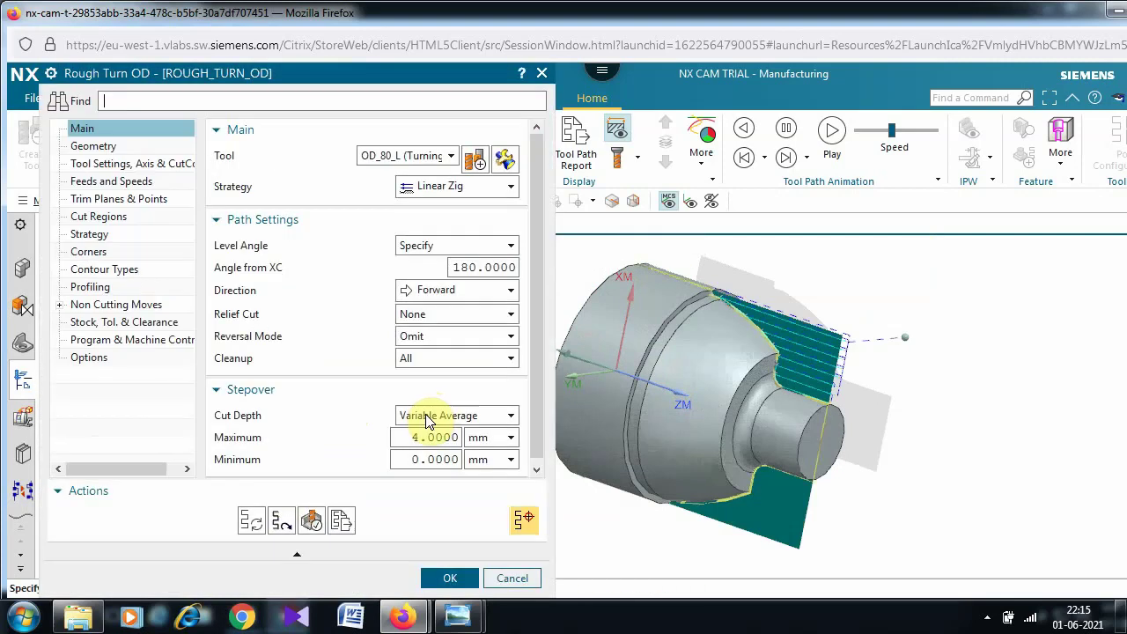
{"action": "left_click", "coordinate": [322, 522]}
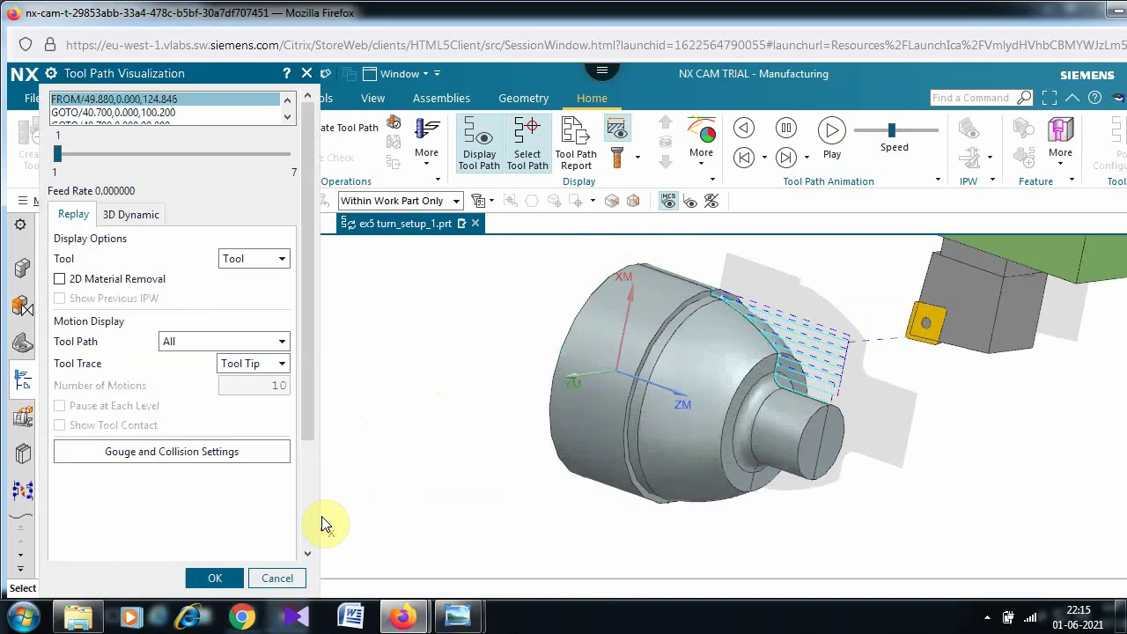
{"action": "left_click", "coordinate": [128, 214]}
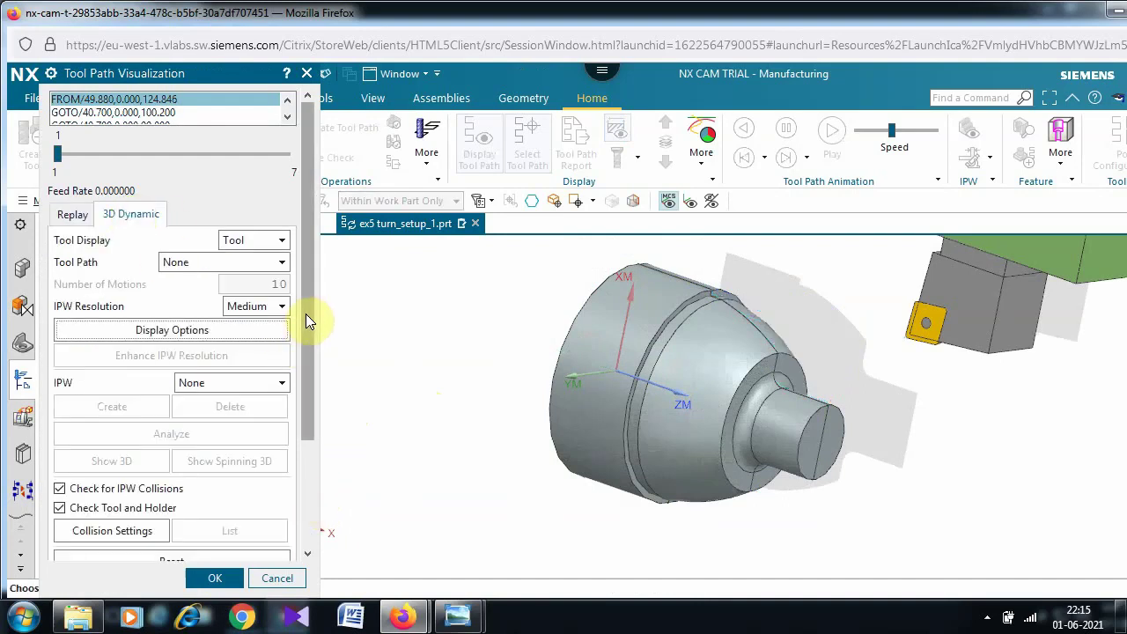
{"action": "left_click", "coordinate": [307, 553]}
{"action": "left_click", "coordinate": [307, 553]}
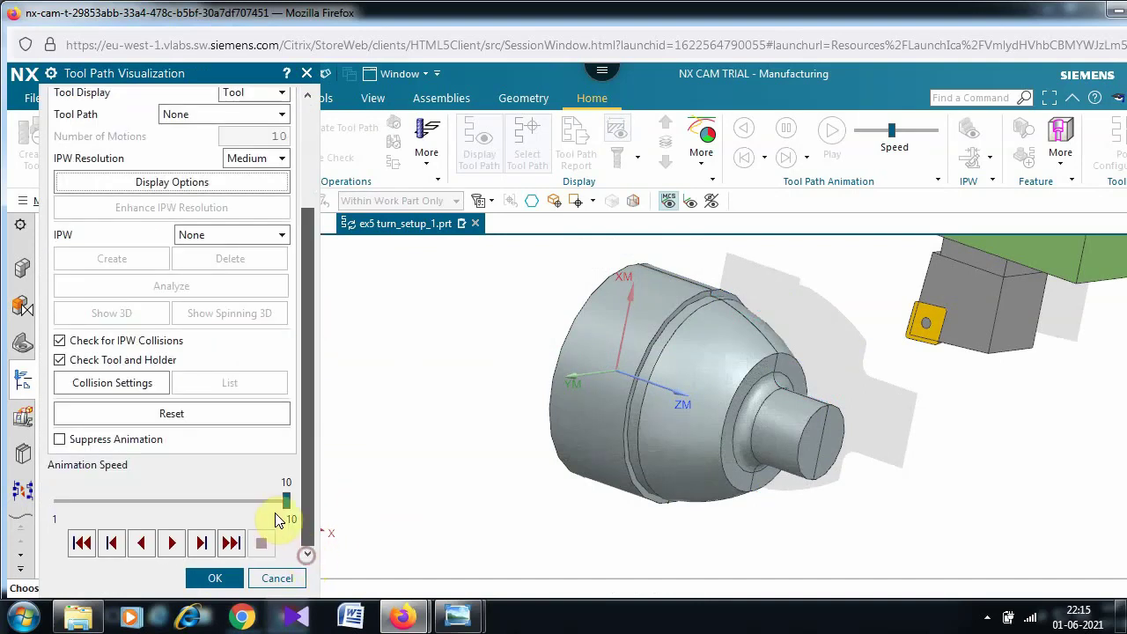
{"action": "left_click_drag", "start_coordinate": [285, 501], "coordinate": [147, 502]}
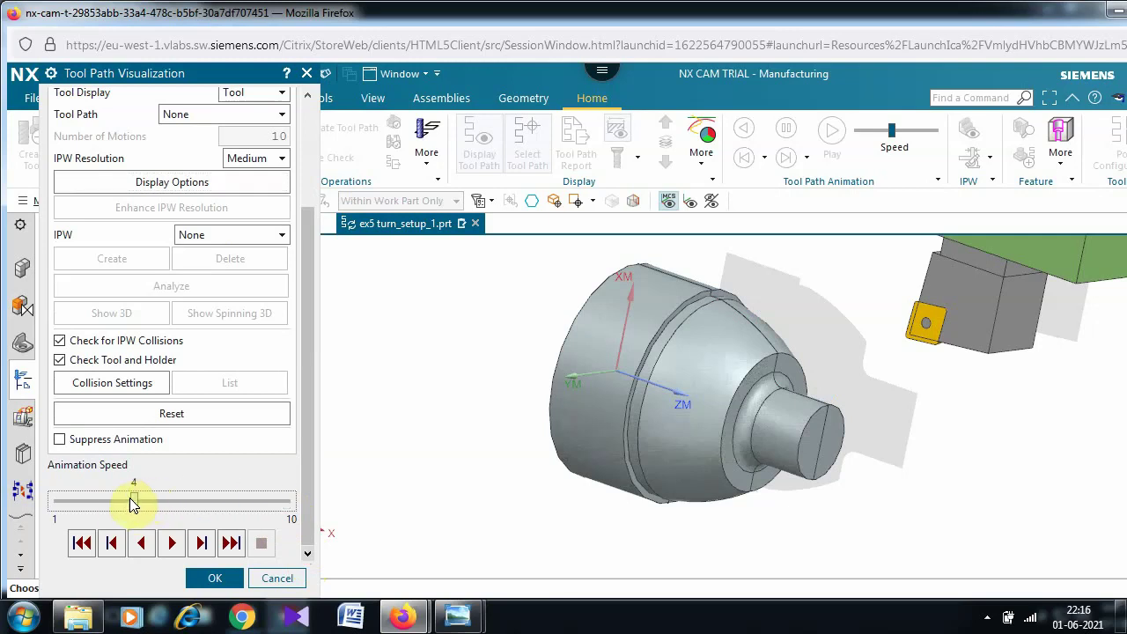
{"action": "left_click", "coordinate": [170, 543]}
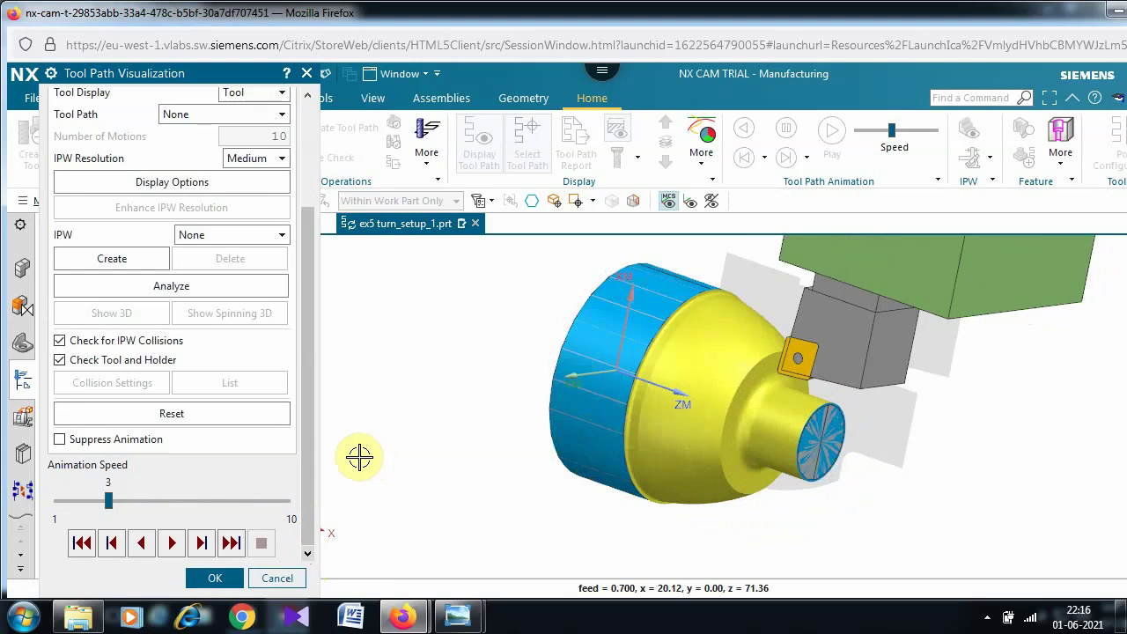
{"action": "left_click", "coordinate": [209, 576]}
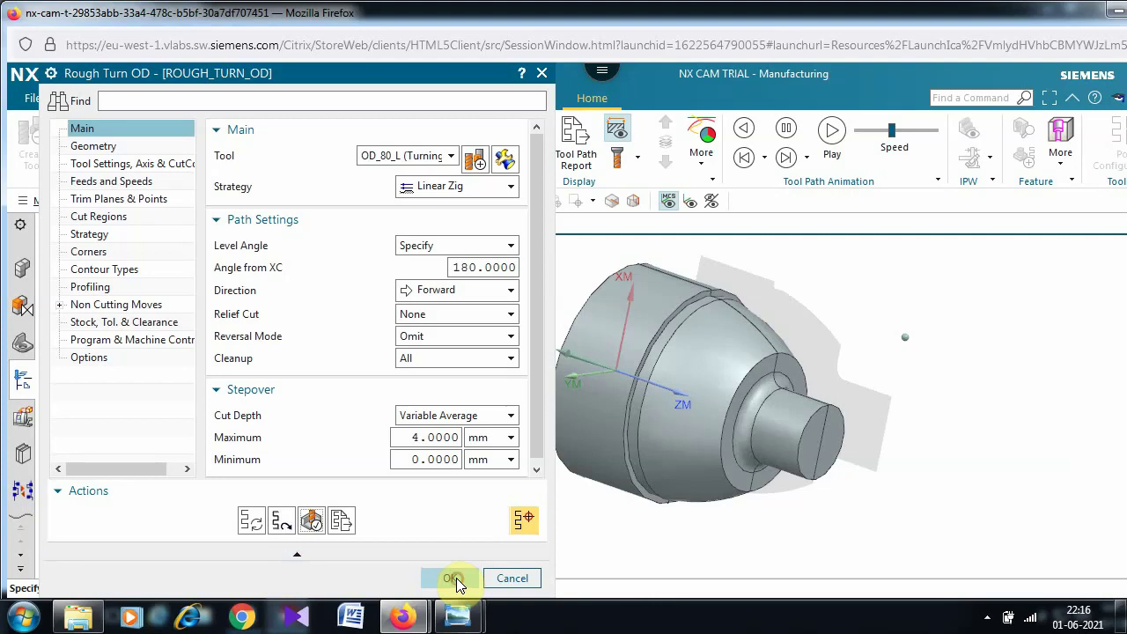
{"action": "left_click", "coordinate": [451, 579]}
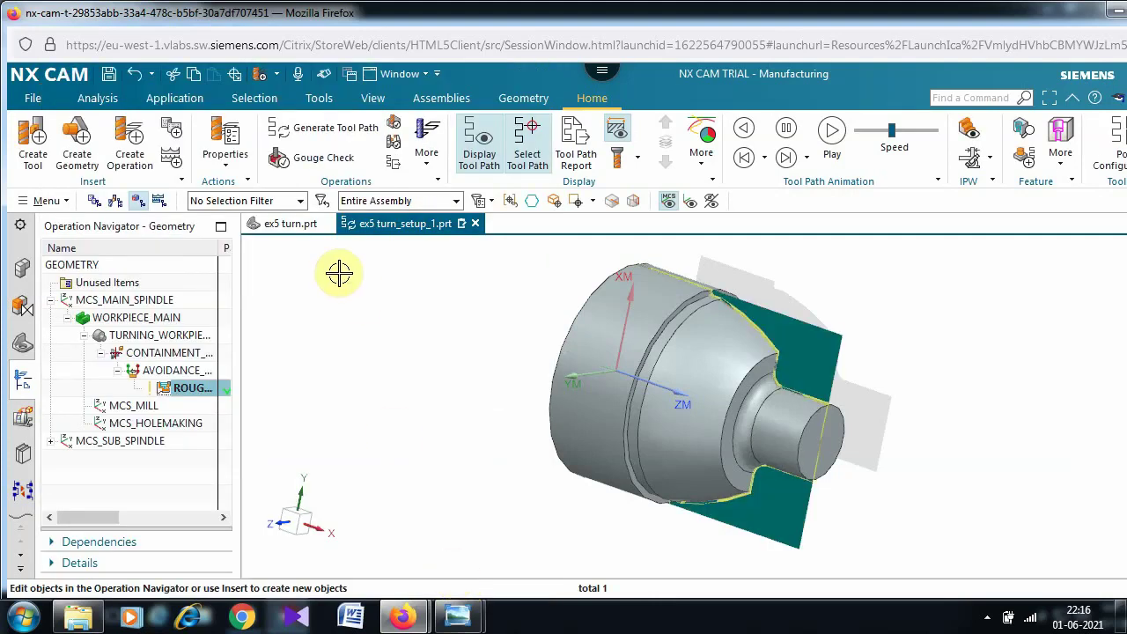
Create a Finish Turn OD operation named FINISH_TURN_OD under AVOIDANCE_MAIN, using the LATHE_FINISH method.
{"action": "left_click", "coordinate": [129, 139]}
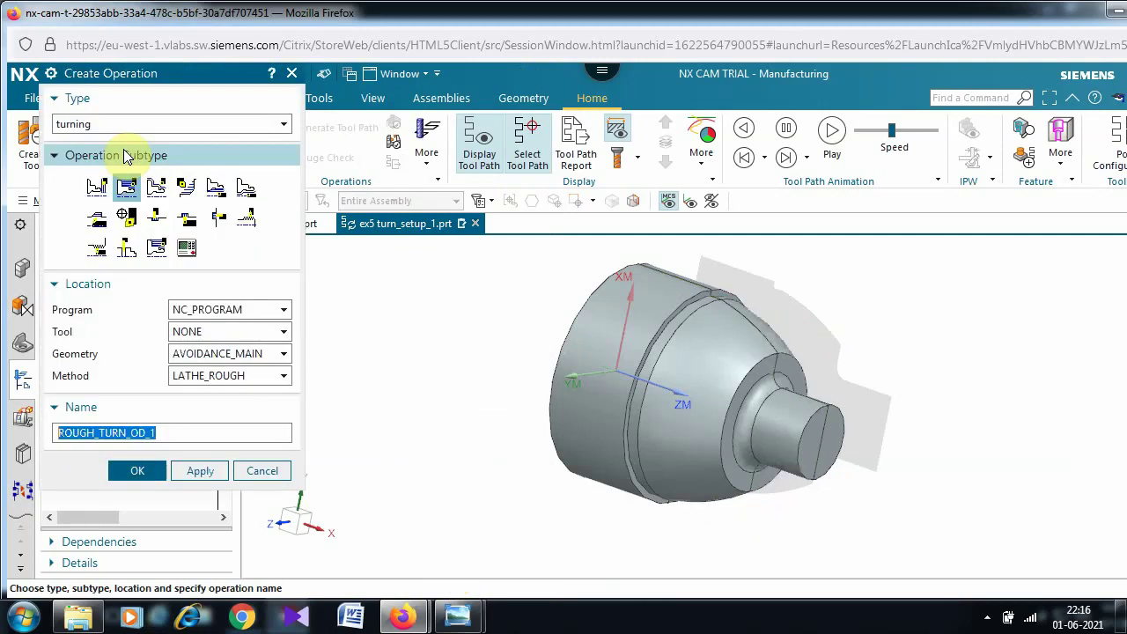
{"action": "left_click", "coordinate": [156, 186]}
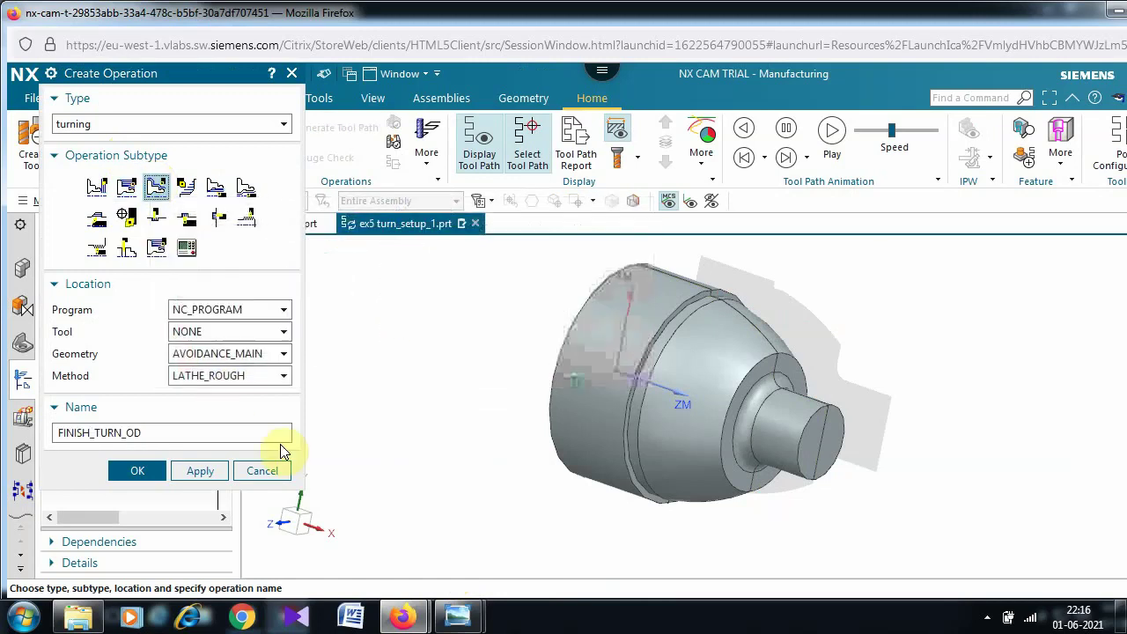
{"action": "left_click", "coordinate": [228, 386]}
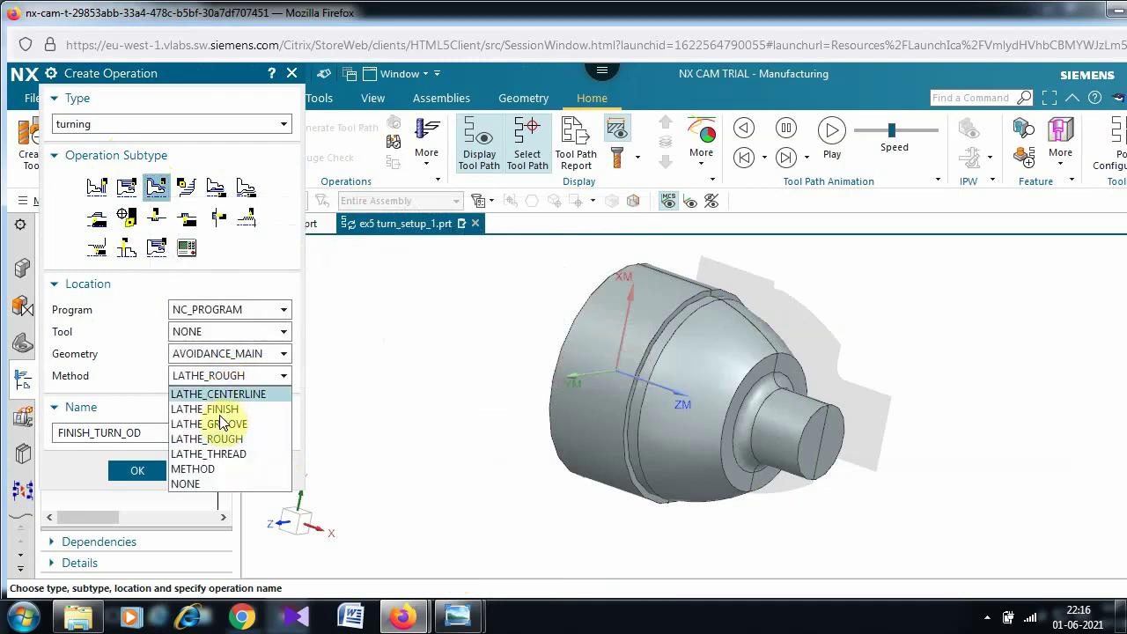
{"action": "left_click", "coordinate": [223, 409]}
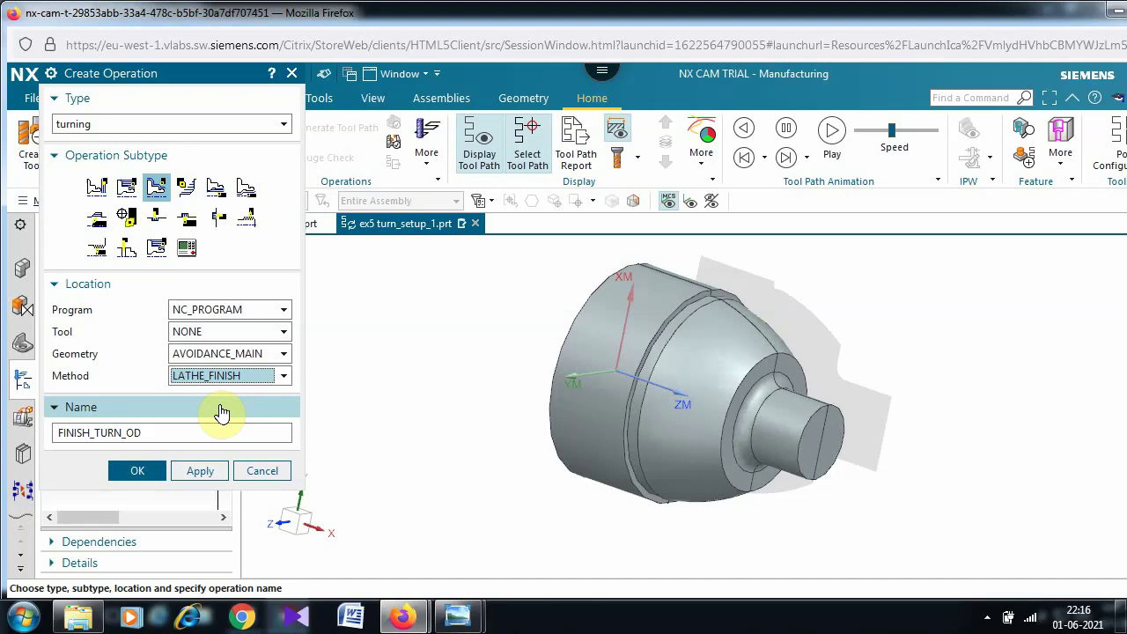
{"action": "left_click", "coordinate": [136, 471]}
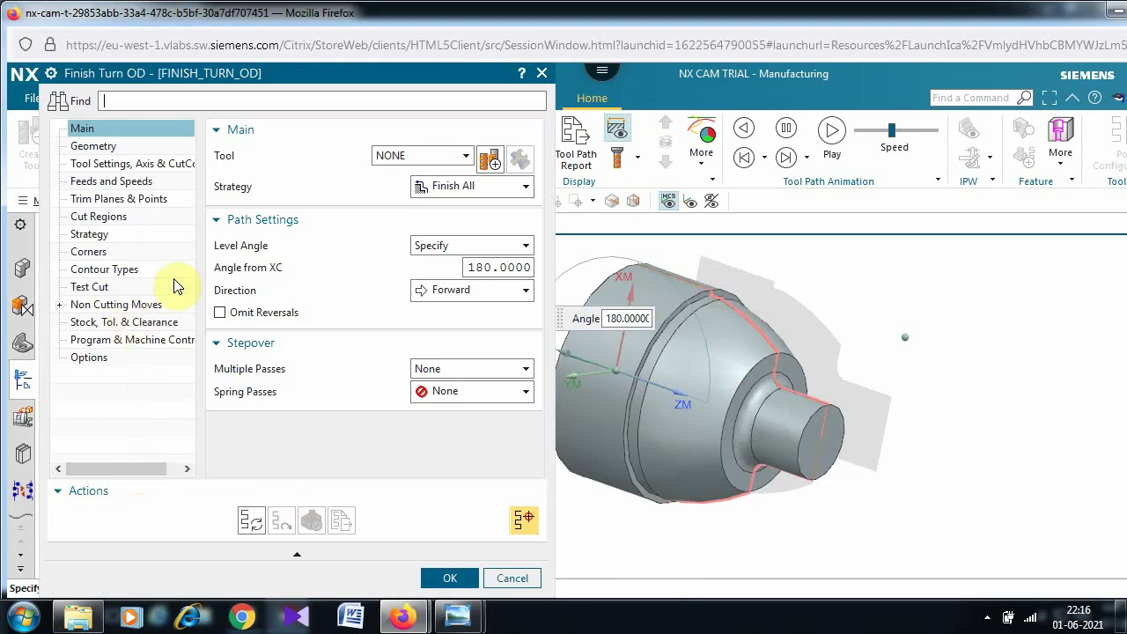
Create the turning tool OD_55_L with tool number 2 for the finishing operation.
{"action": "left_click", "coordinate": [491, 163]}
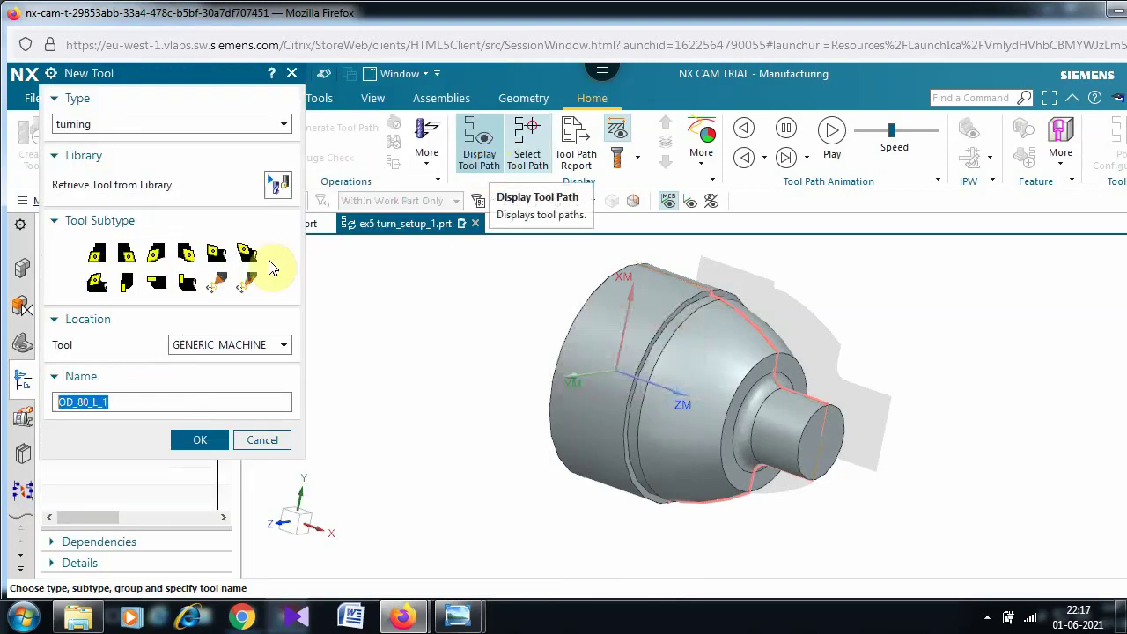
{"action": "left_click", "coordinate": [157, 257]}
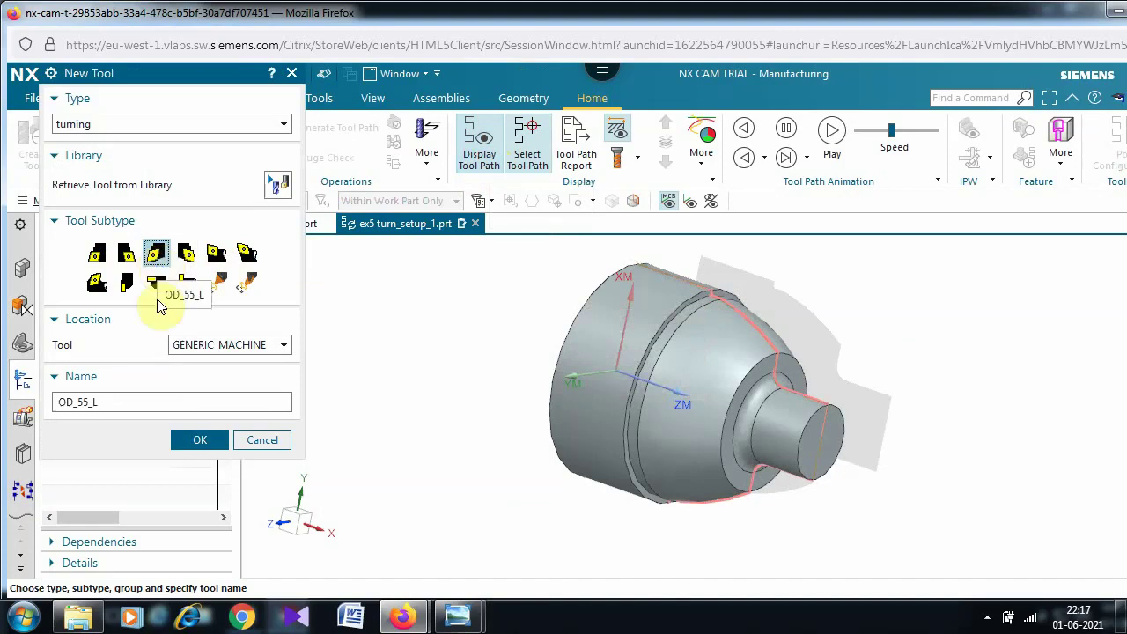
{"action": "left_click", "coordinate": [197, 440]}
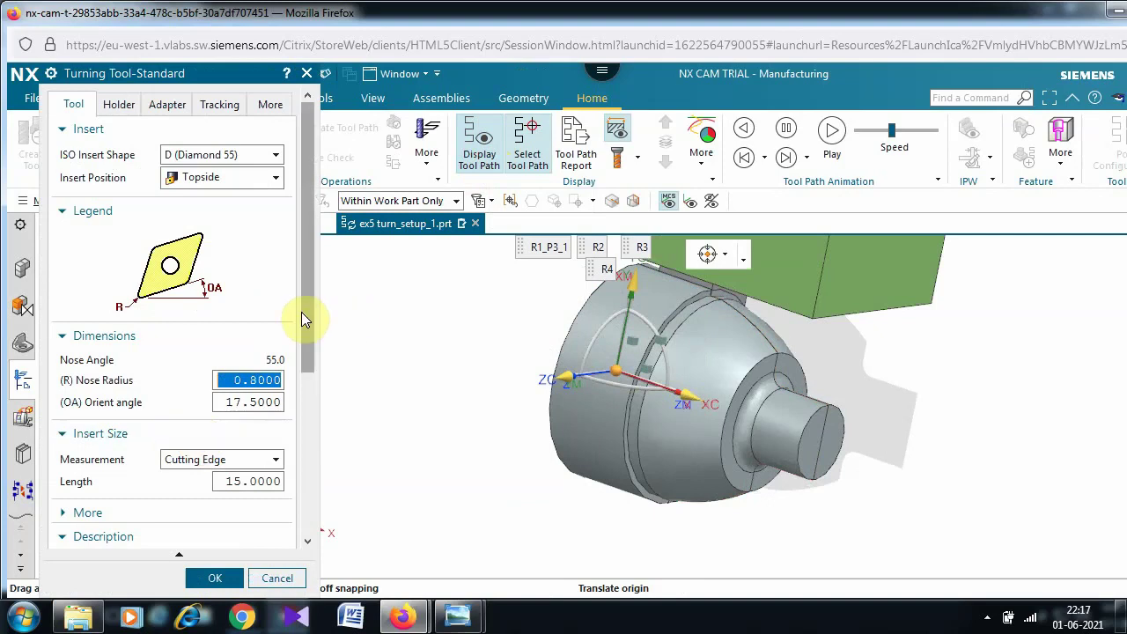
{"action": "left_click_drag", "start_coordinate": [307, 323], "coordinate": [308, 563]}
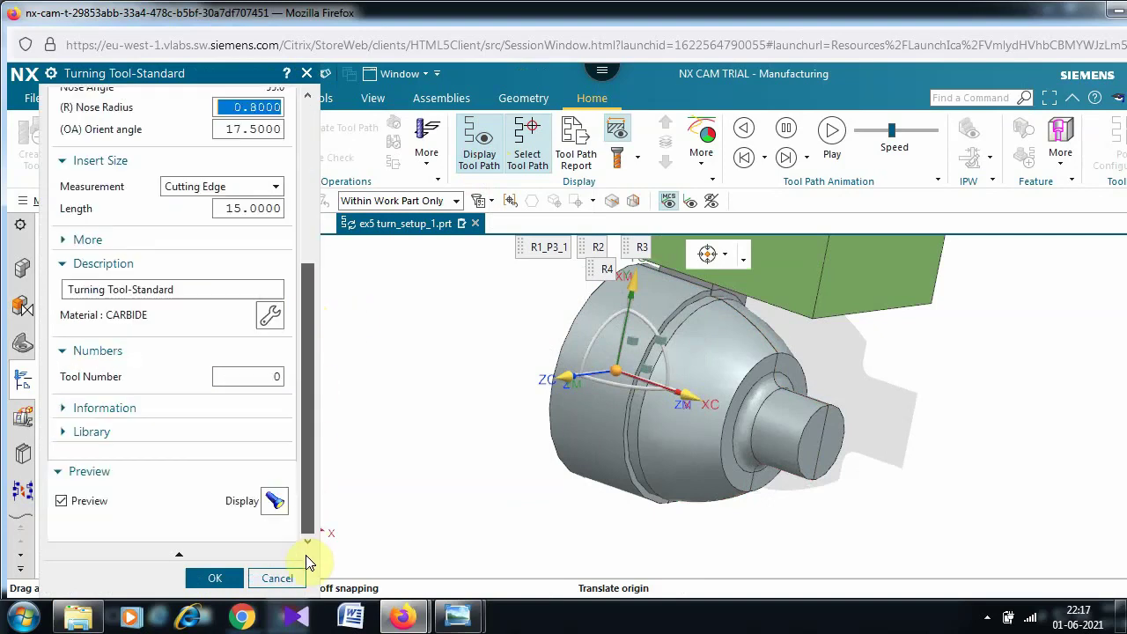
{"action": "double_click", "coordinate": [259, 377]}
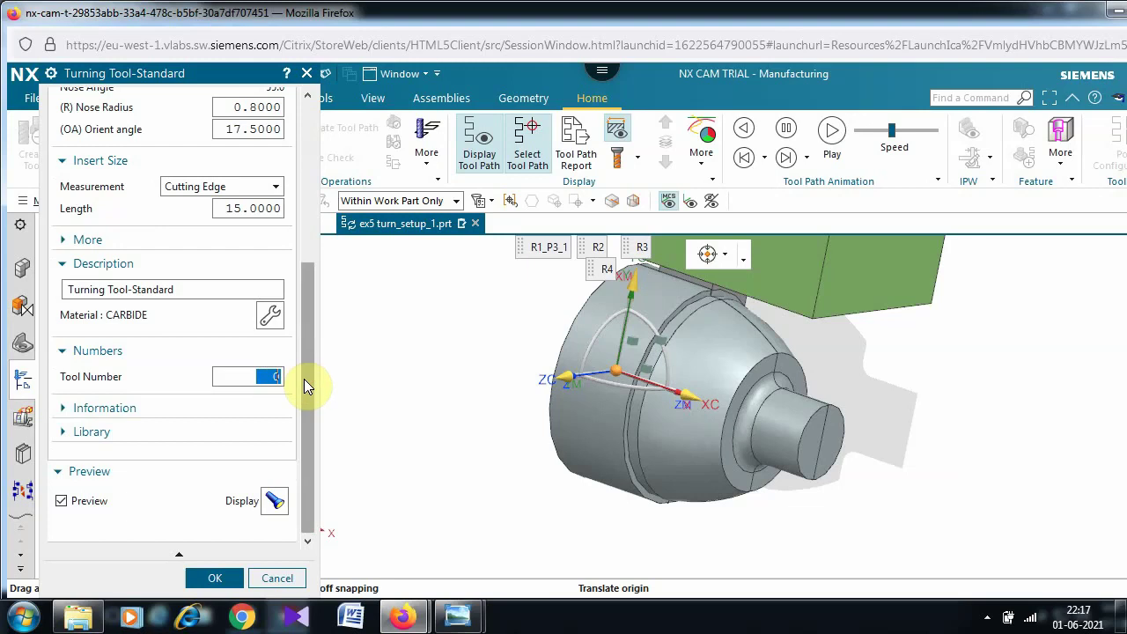
{"action": "type", "text": "2"}
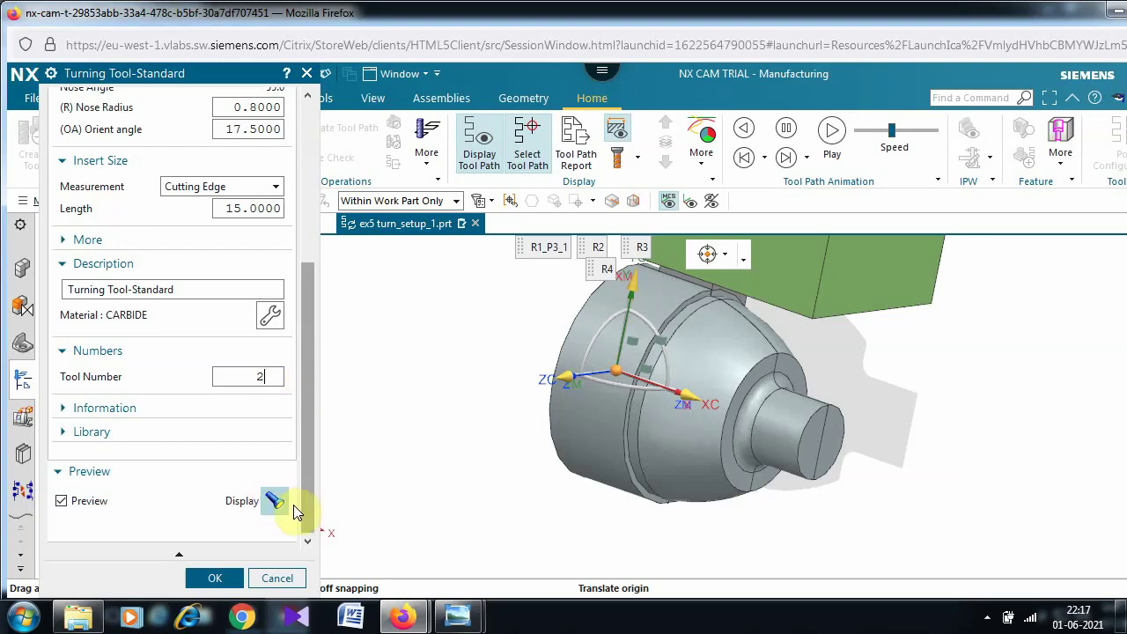
{"action": "left_click", "coordinate": [219, 572]}
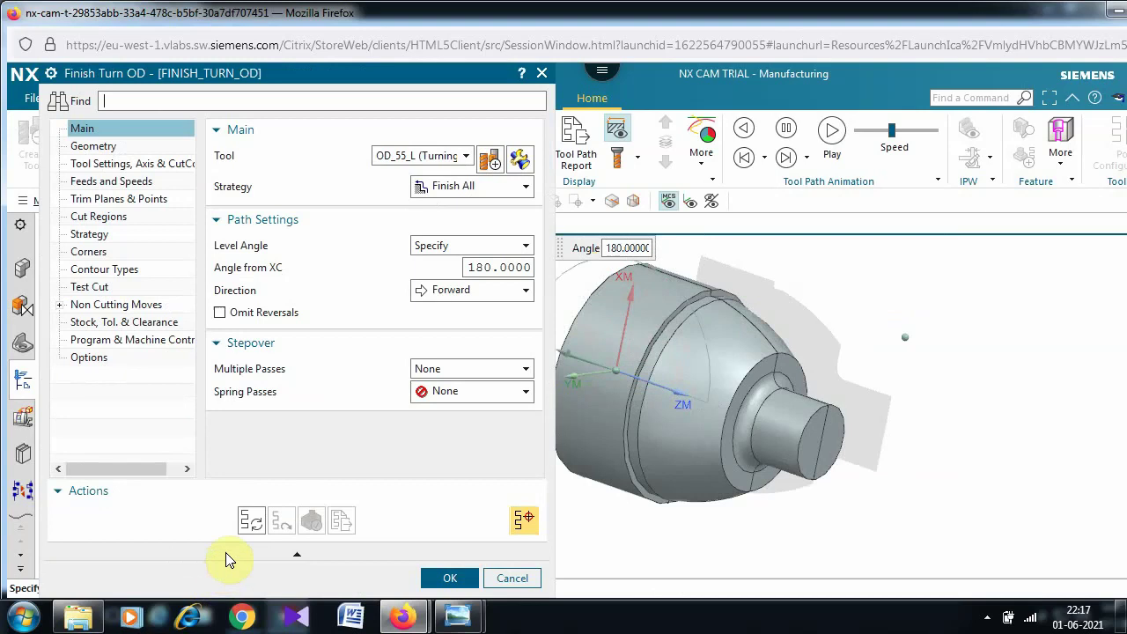
Generate the FINISH_TURN_OD tool path, simulate it in 3D Dynamic at animation speed 2, and accept the operation.
{"action": "left_click", "coordinate": [250, 521]}
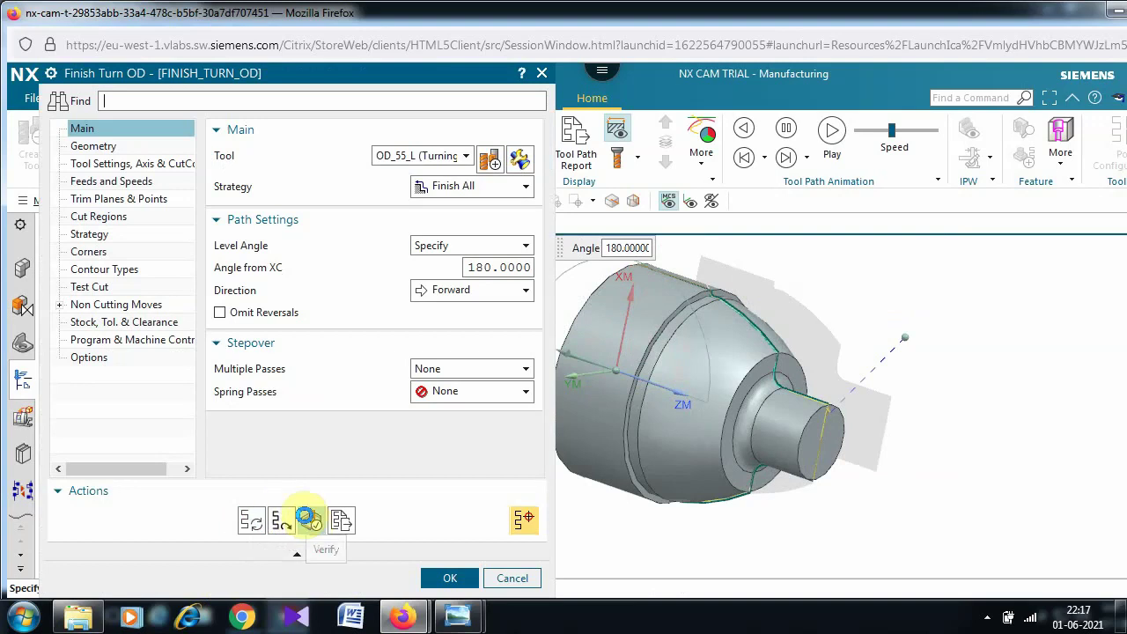
{"action": "middle_click", "coordinate": [303, 519]}
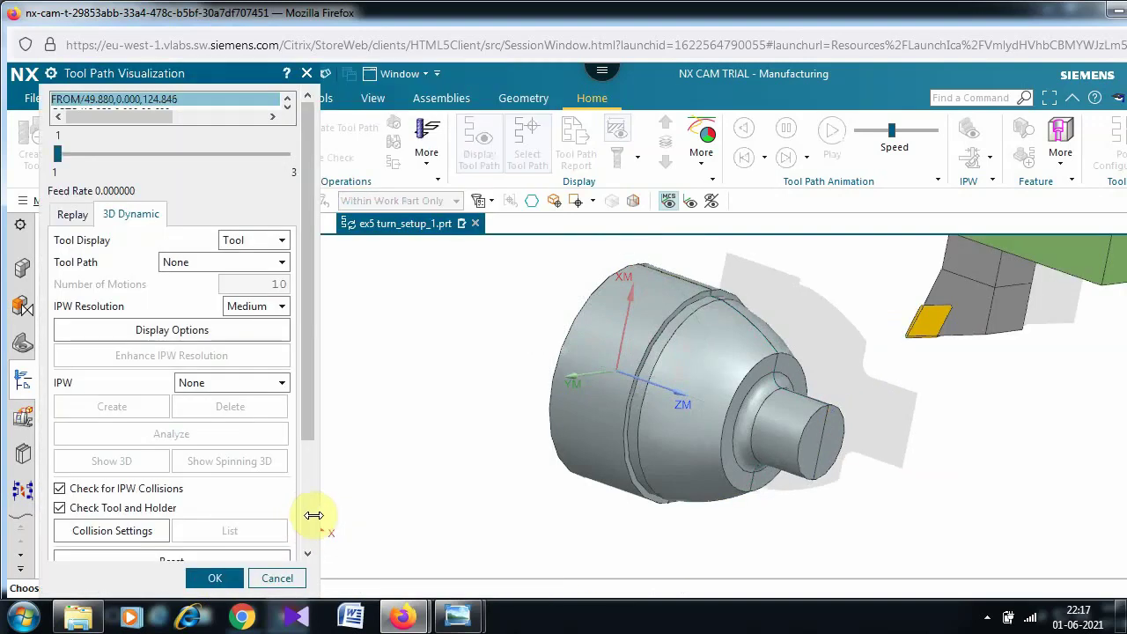
{"action": "scroll", "coordinate": [294, 558], "scroll_direction": "down", "scroll_amount": 3}
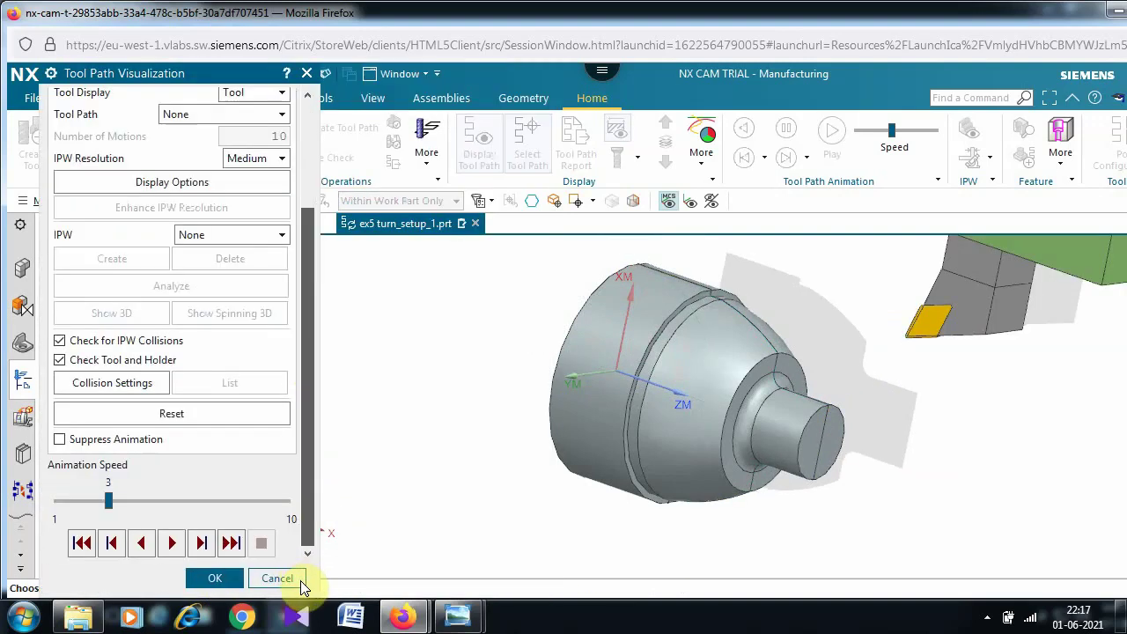
{"action": "left_click", "coordinate": [81, 498]}
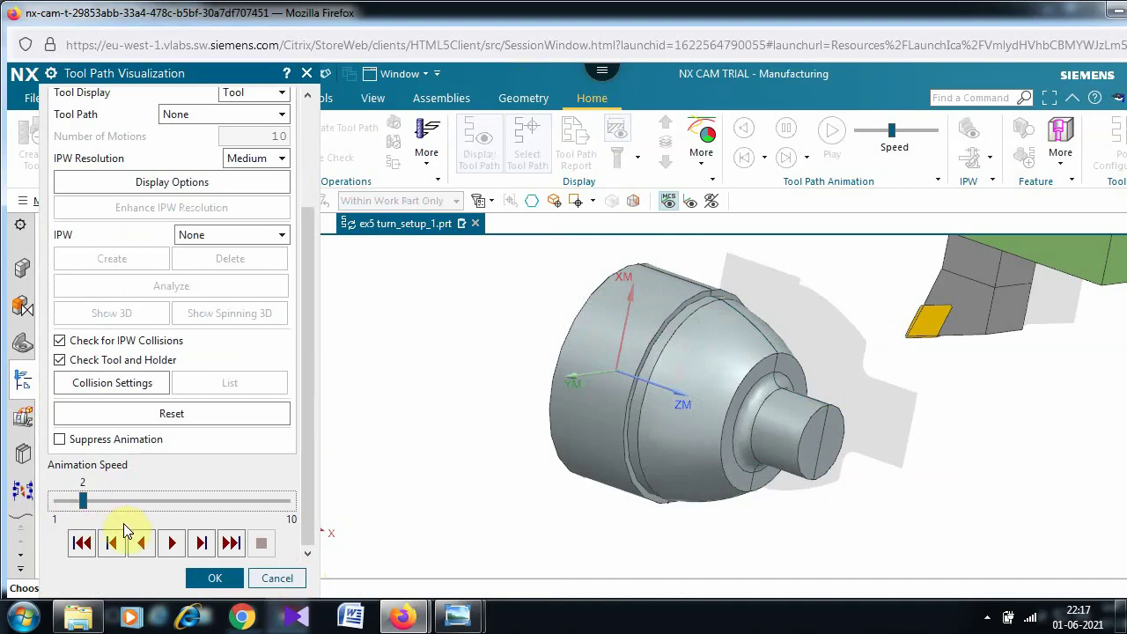
{"action": "left_click", "coordinate": [171, 543]}
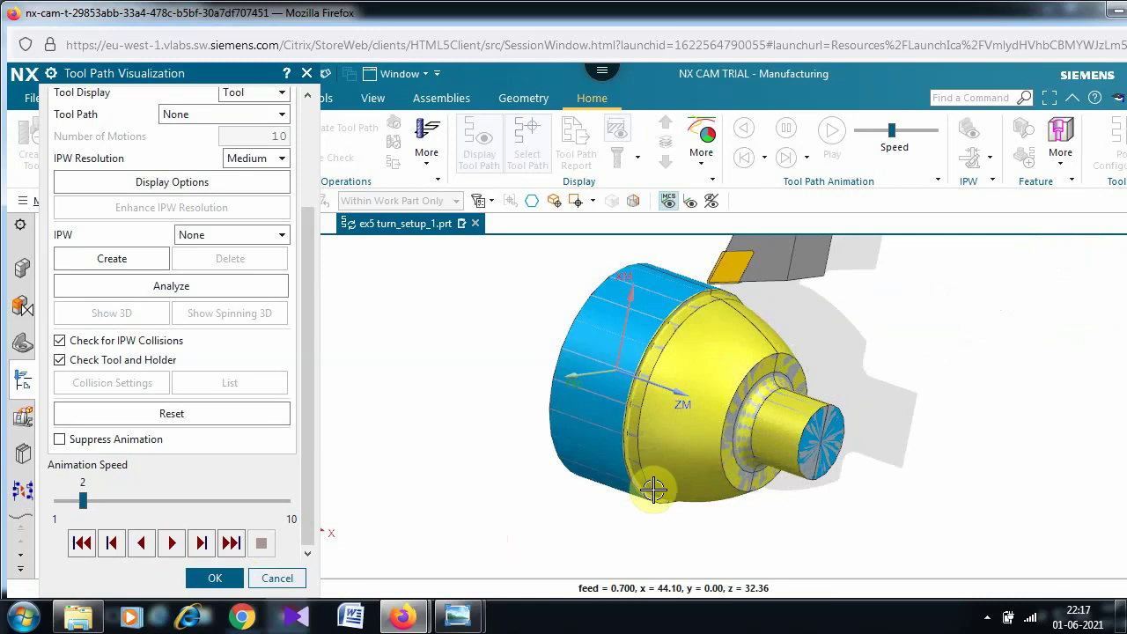
{"action": "left_click", "coordinate": [221, 577]}
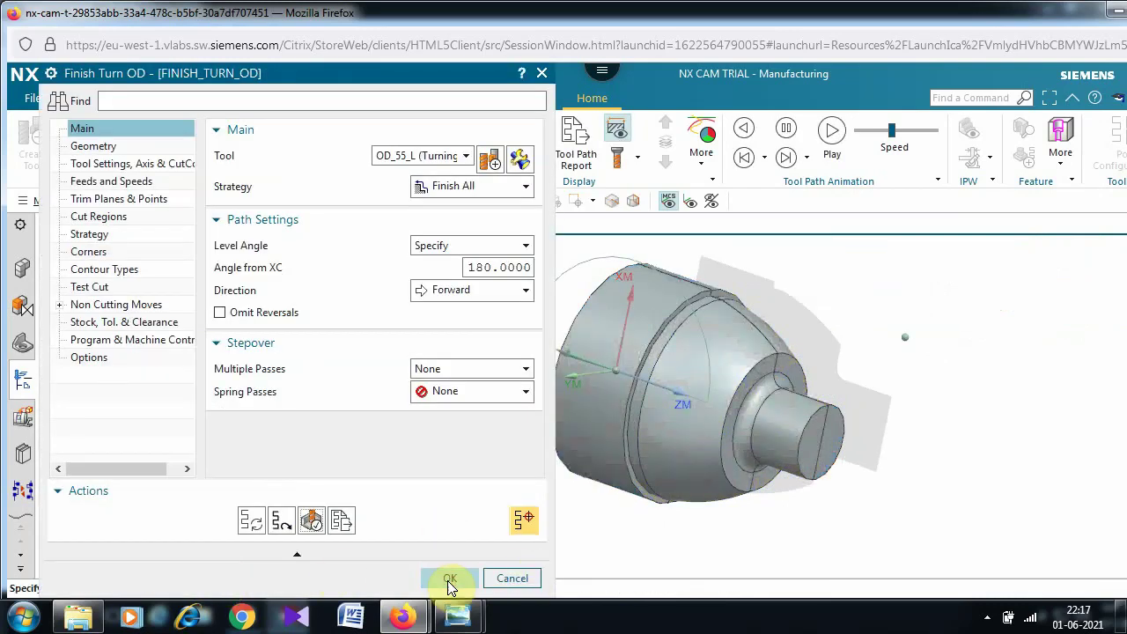
{"action": "left_click", "coordinate": [450, 579]}
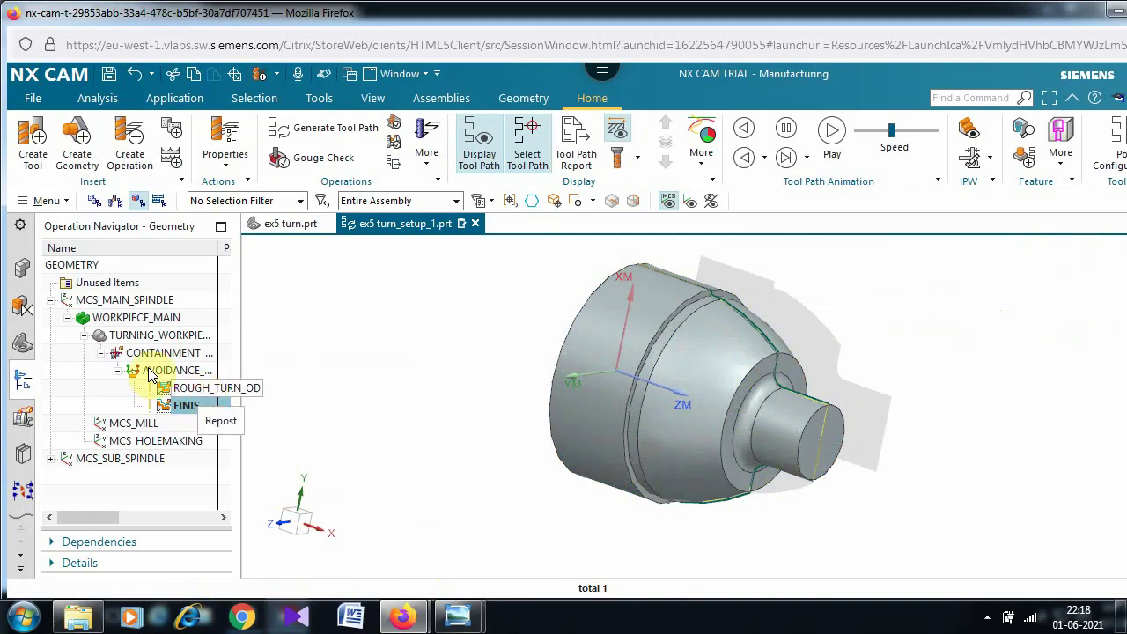
{"action": "key", "text": "Escape"}
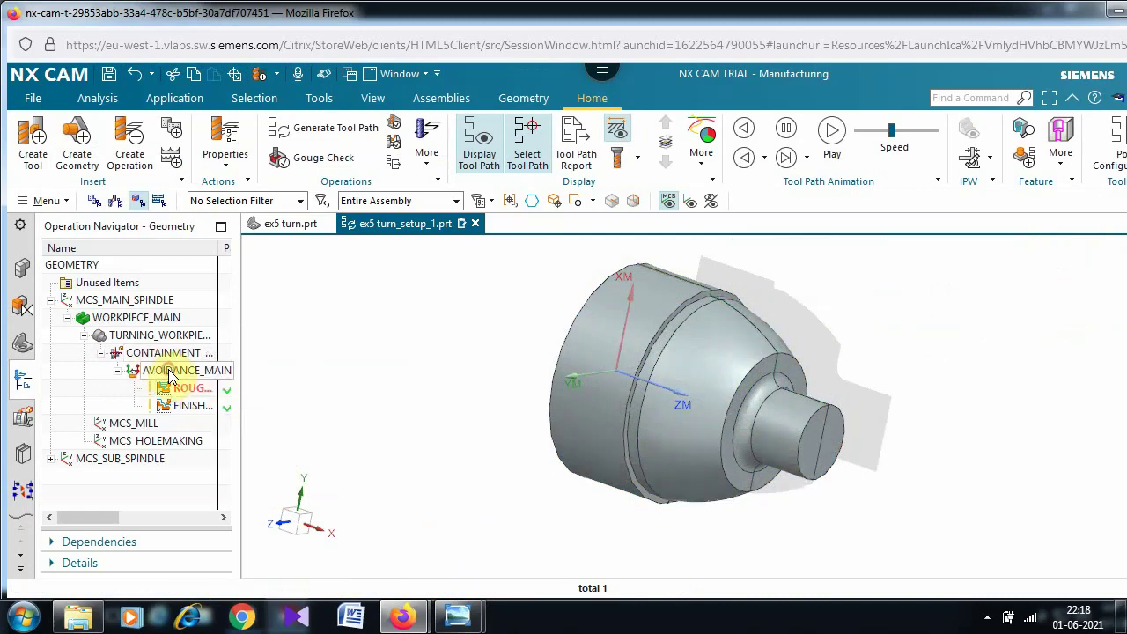
{"action": "left_click", "coordinate": [170, 372]}
{"action": "left_click", "coordinate": [171, 371]}
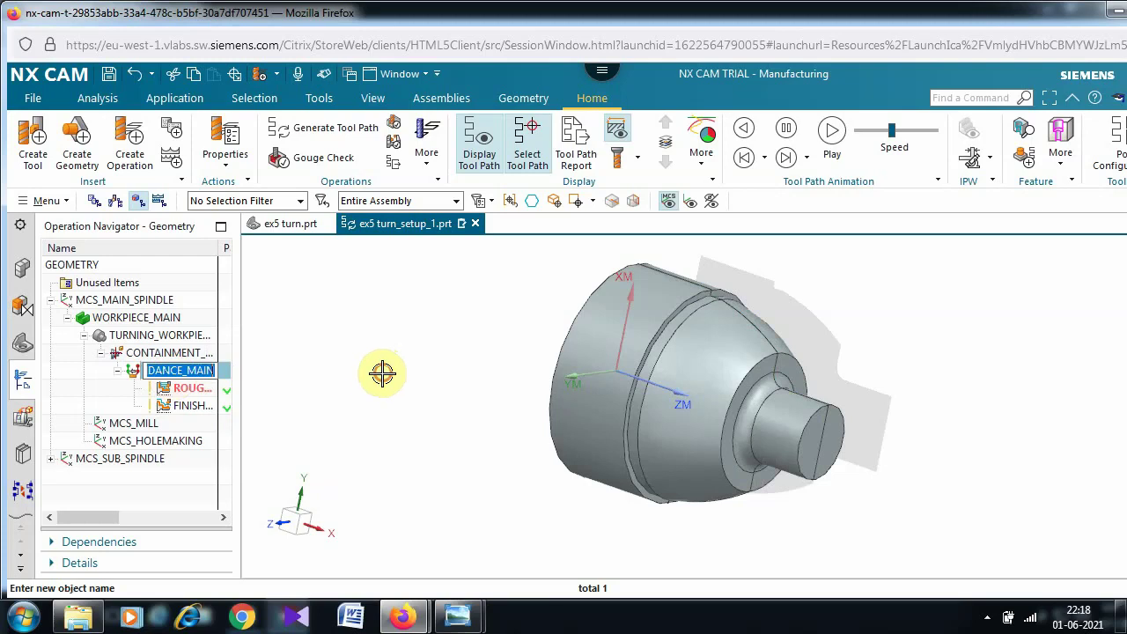
{"action": "left_click", "coordinate": [282, 374]}
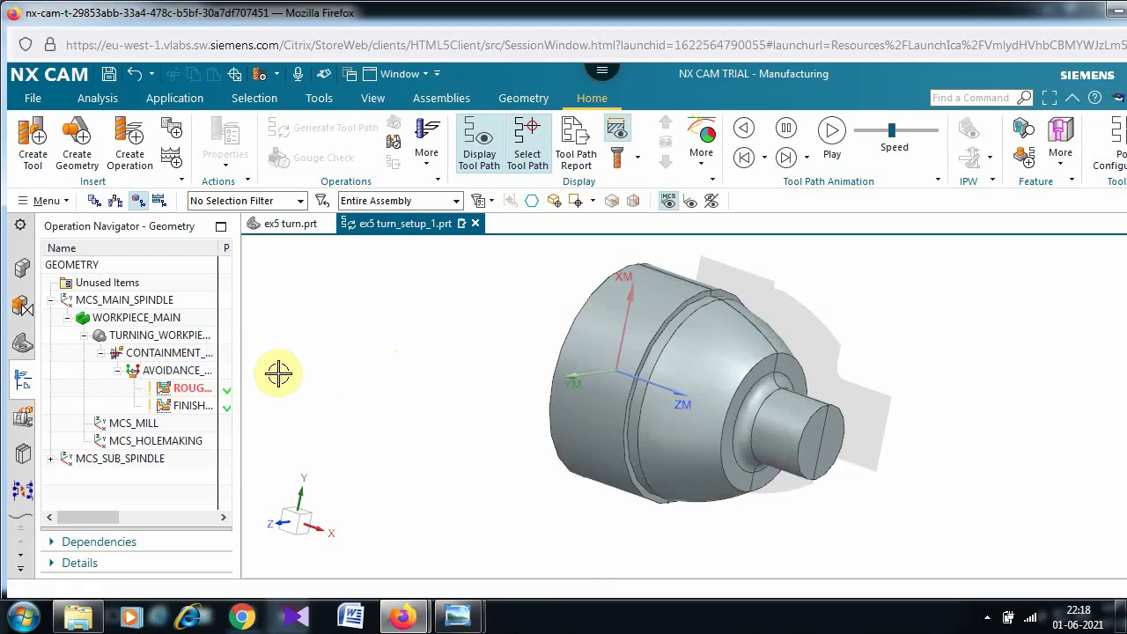
Postprocess ROUGH_TURN_OD and FINISH_TURN_OD together with the LATHE_2_AXIS postprocessor to output the NC program.
{"action": "left_click", "coordinate": [185, 396]}
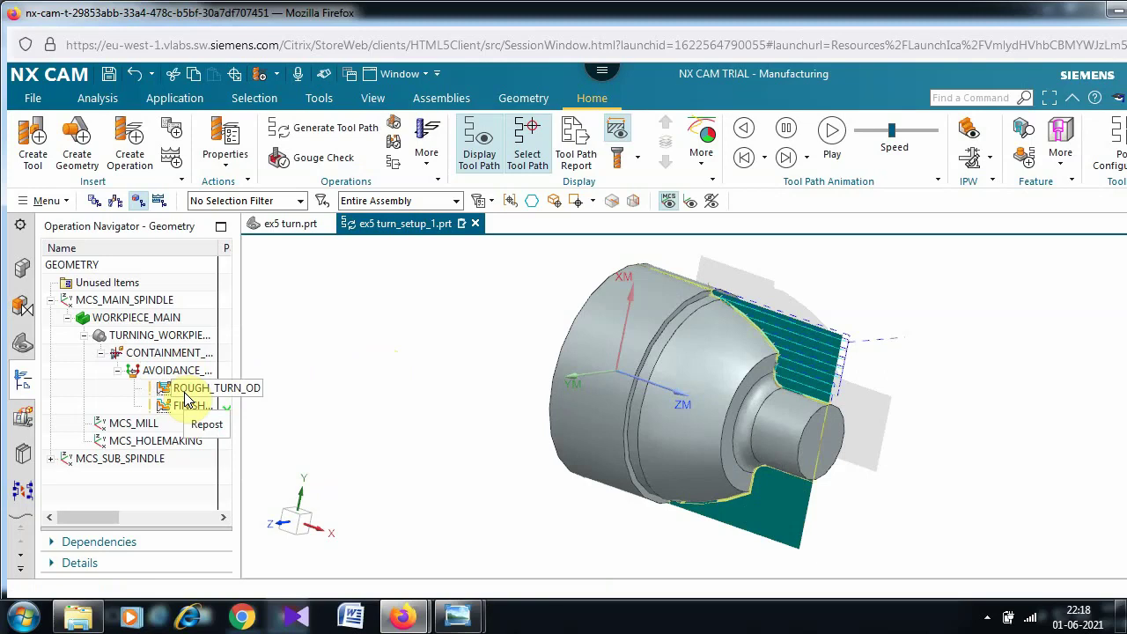
{"action": "left_click", "coordinate": [187, 405], "text": "ctrl"}
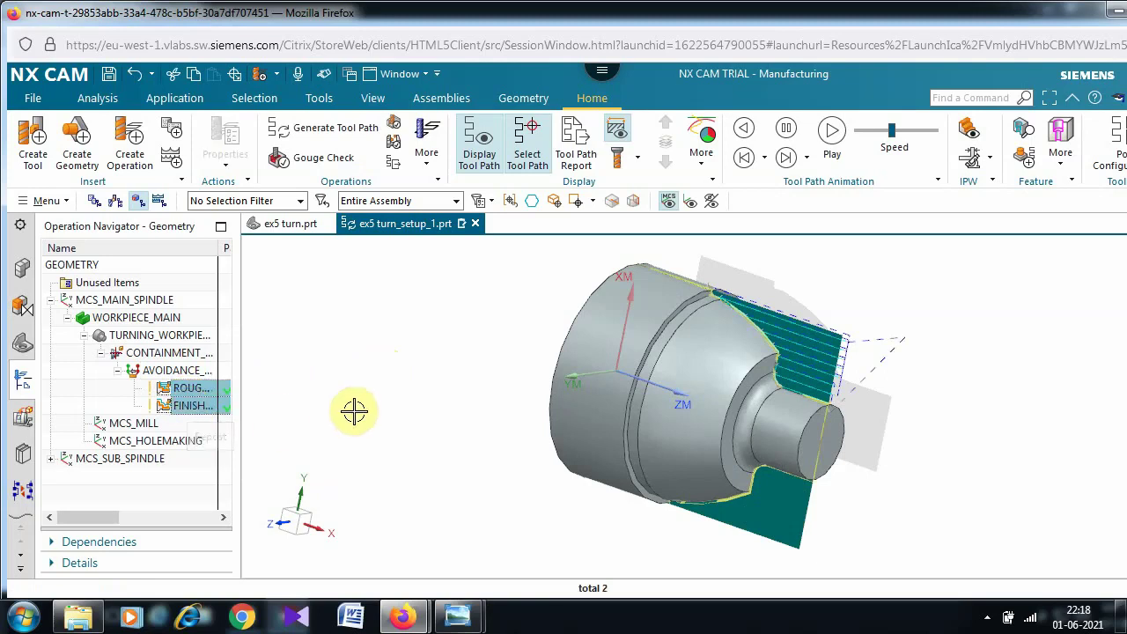
{"action": "left_click", "coordinate": [1121, 149]}
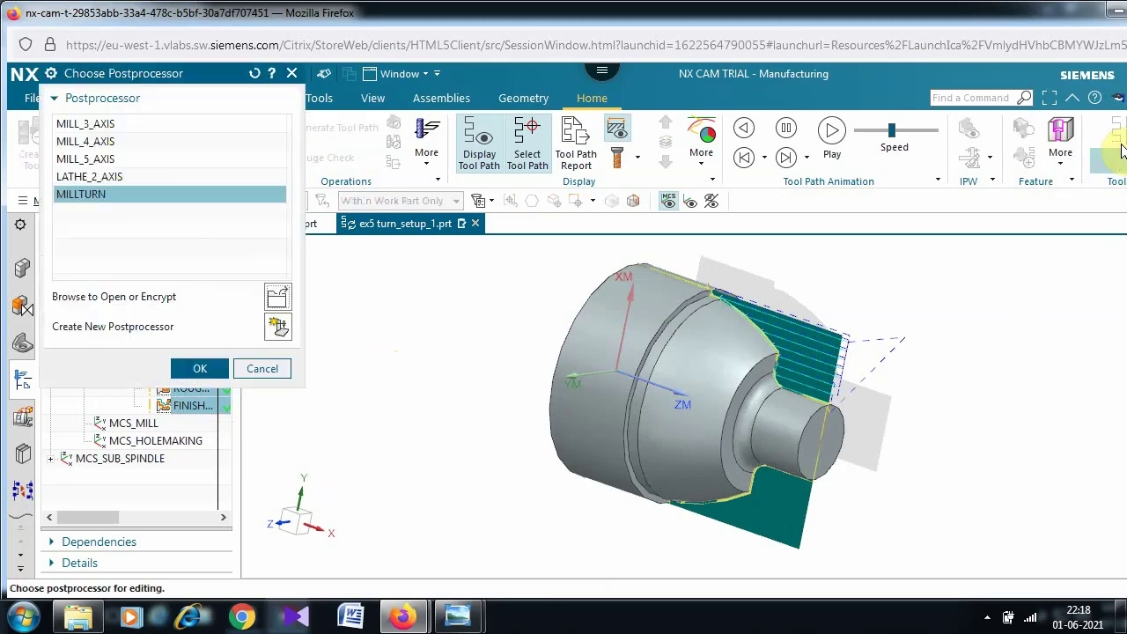
{"action": "left_click", "coordinate": [96, 177]}
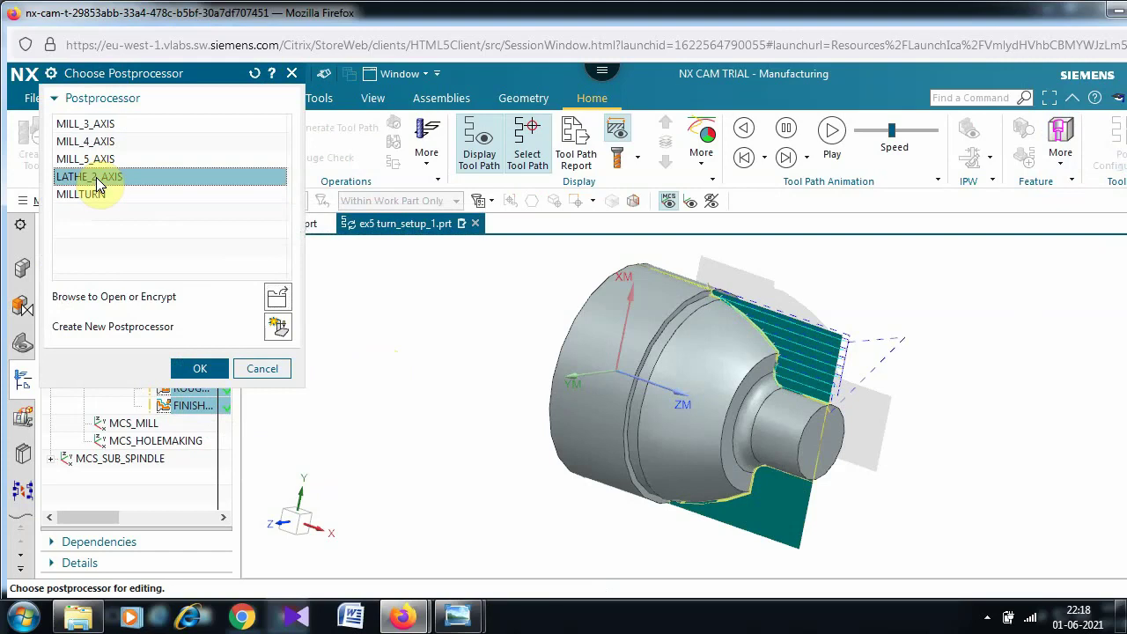
{"action": "left_click", "coordinate": [193, 369]}
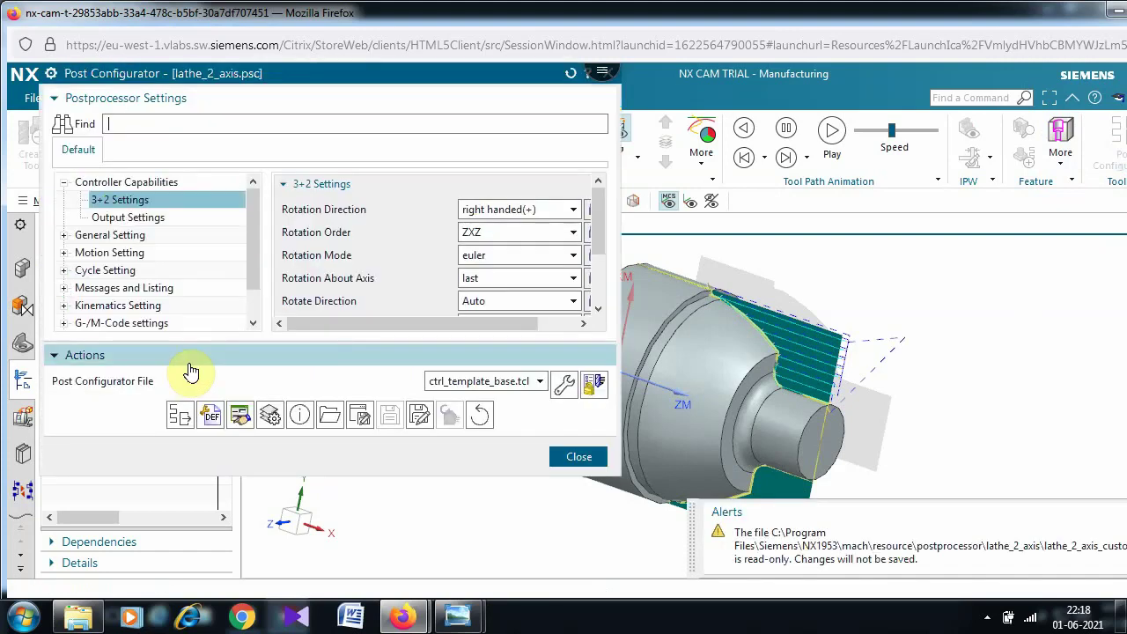
{"action": "left_click", "coordinate": [178, 414]}
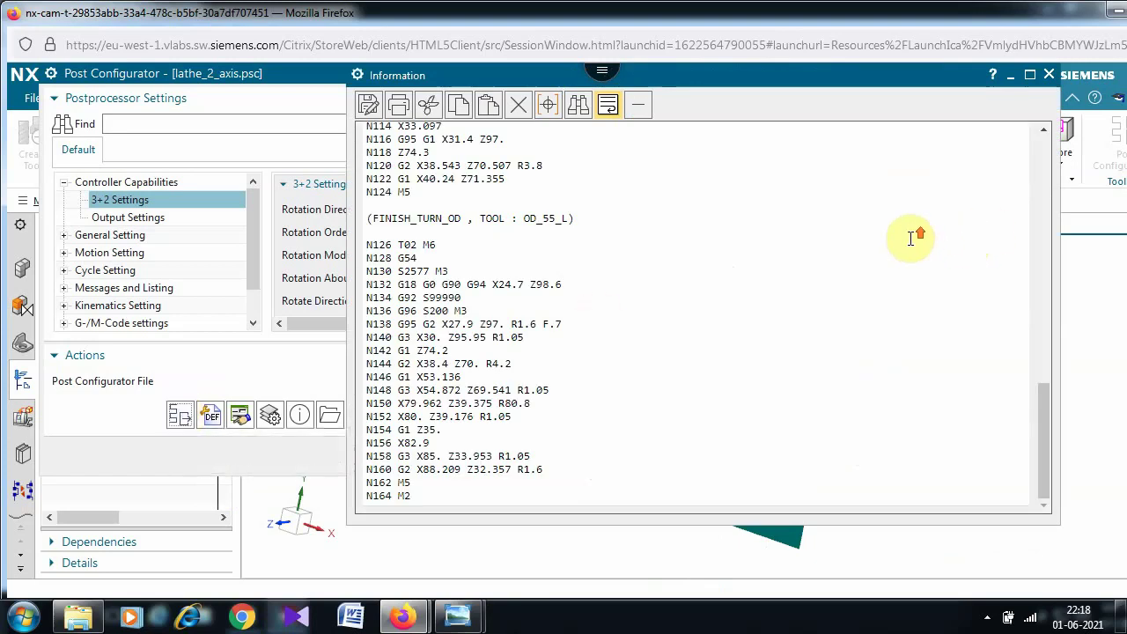
Examine the generated NC program from its header through the roughing and finishing blocks.
{"action": "scroll", "coordinate": [910, 238], "scroll_direction": "up", "scroll_amount": 7}
{"action": "scroll", "coordinate": [910, 238], "scroll_direction": "up", "scroll_amount": 10}
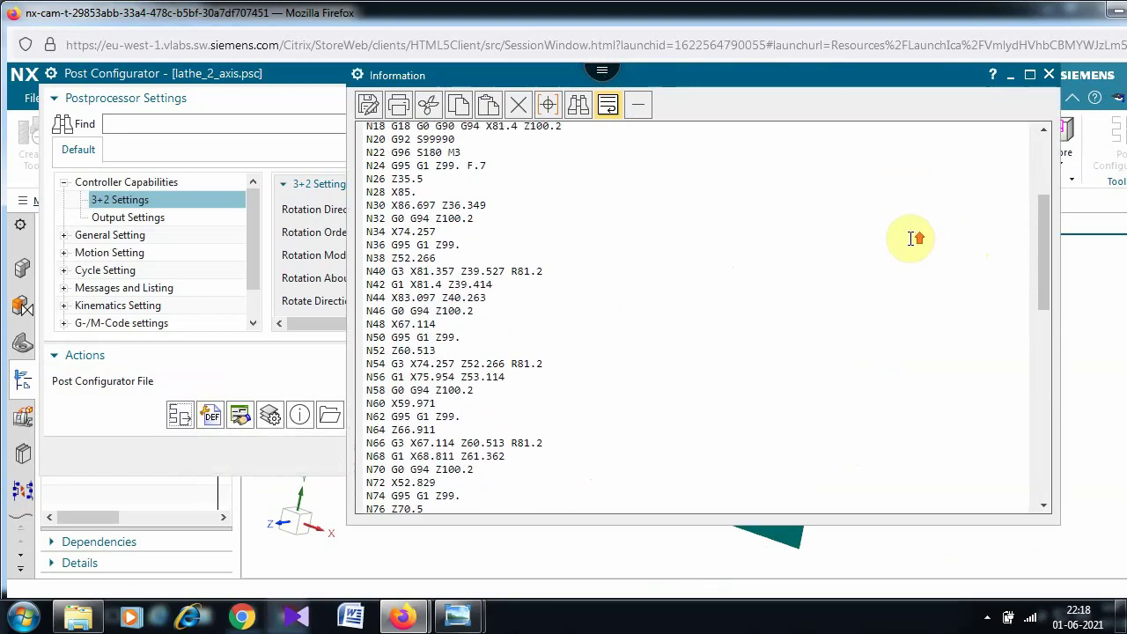
{"action": "scroll", "coordinate": [910, 238], "scroll_direction": "up", "scroll_amount": 3}
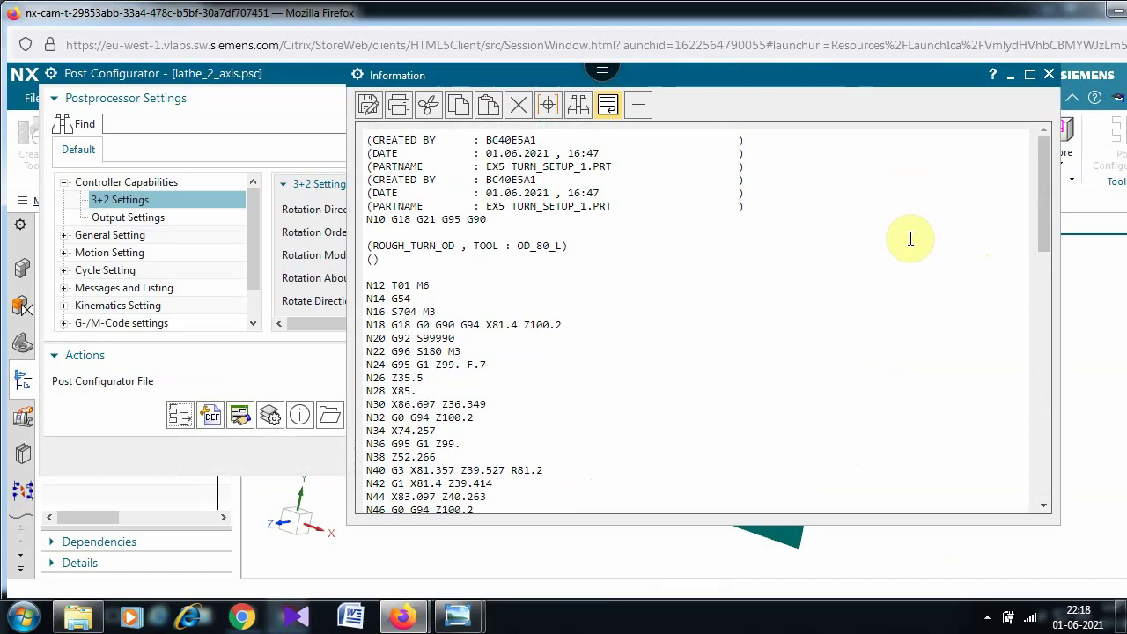
{"action": "scroll", "coordinate": [910, 238], "scroll_direction": "down", "scroll_amount": 5}
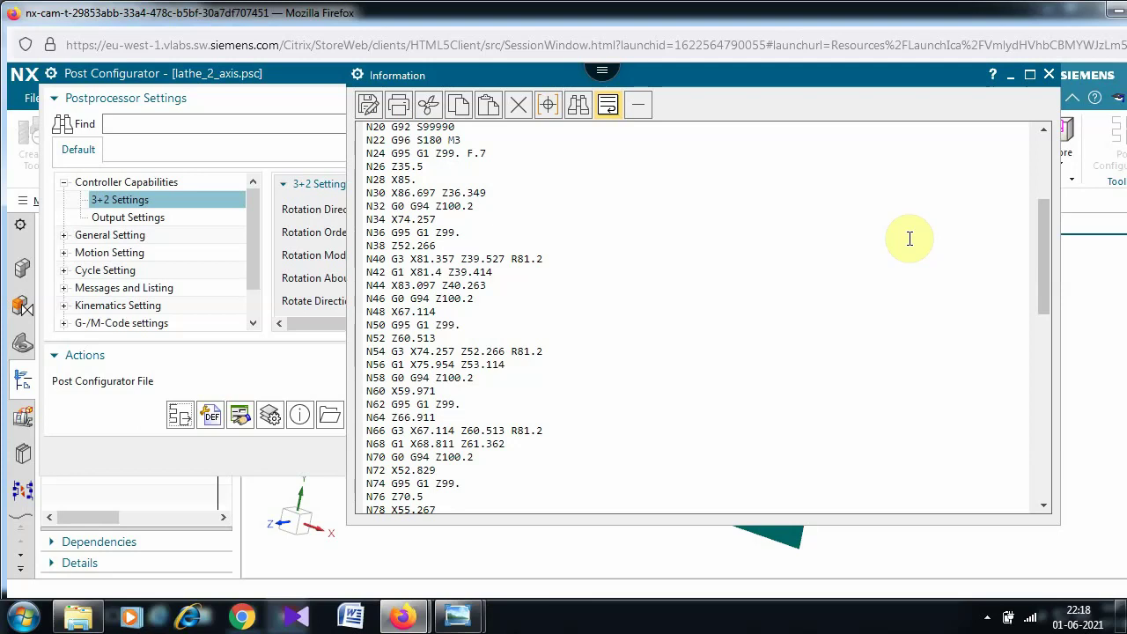
{"action": "scroll", "coordinate": [910, 238], "scroll_direction": "down", "scroll_amount": 6}
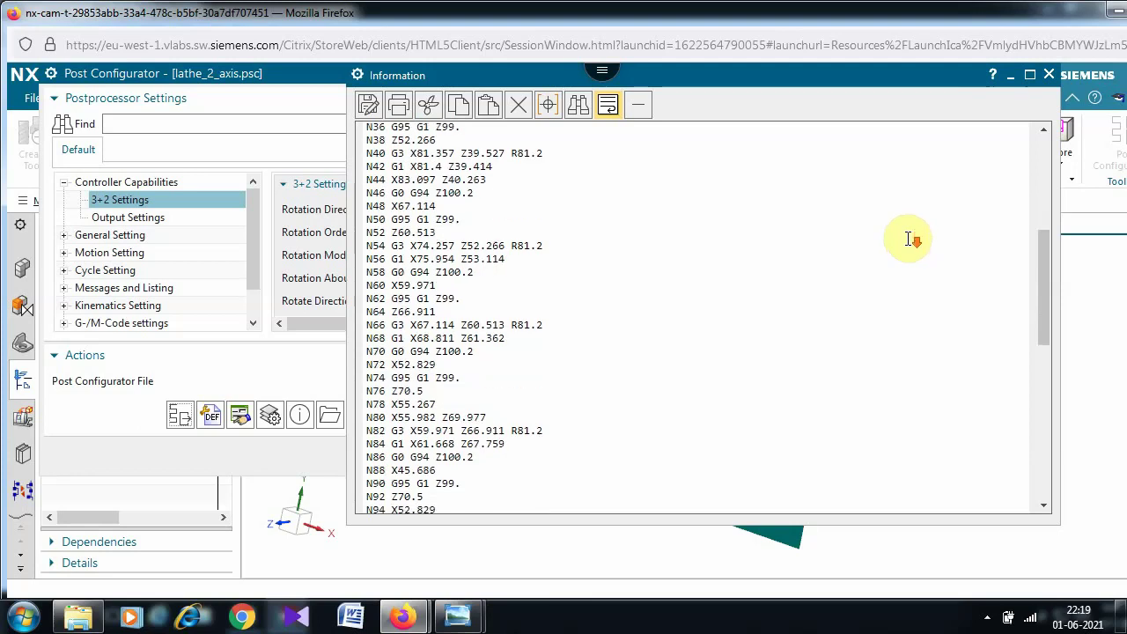
{"action": "scroll", "coordinate": [908, 238], "scroll_direction": "down", "scroll_amount": 10}
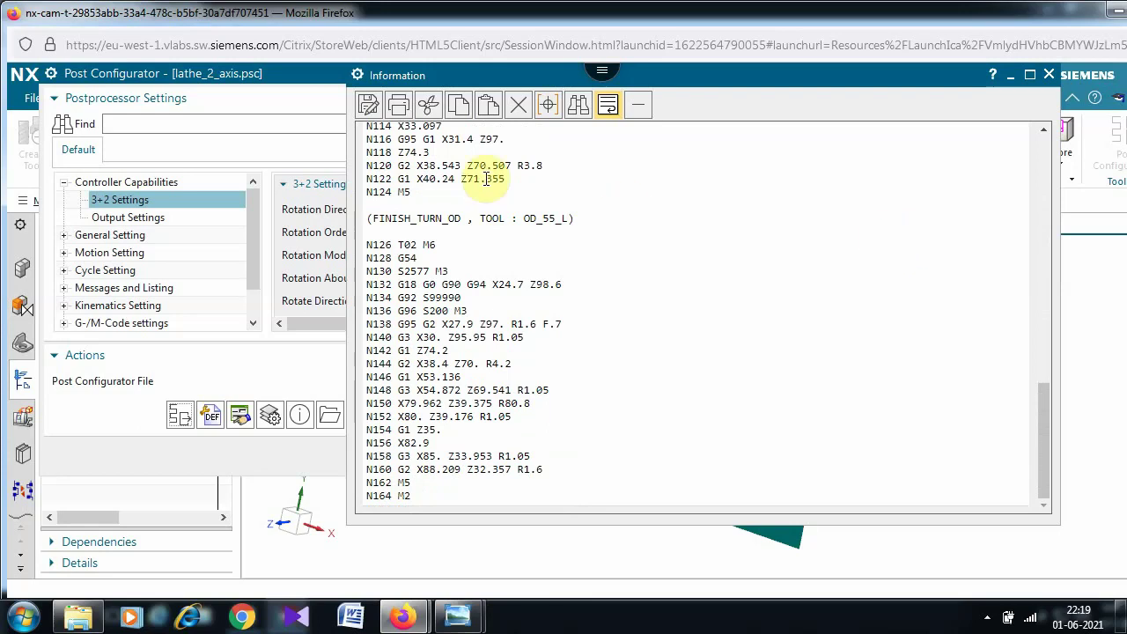
Save the NC program listing as an HTML document named ex5 in the GR folder, and close the listing and Post Configurator.
{"action": "left_click", "coordinate": [368, 107]}
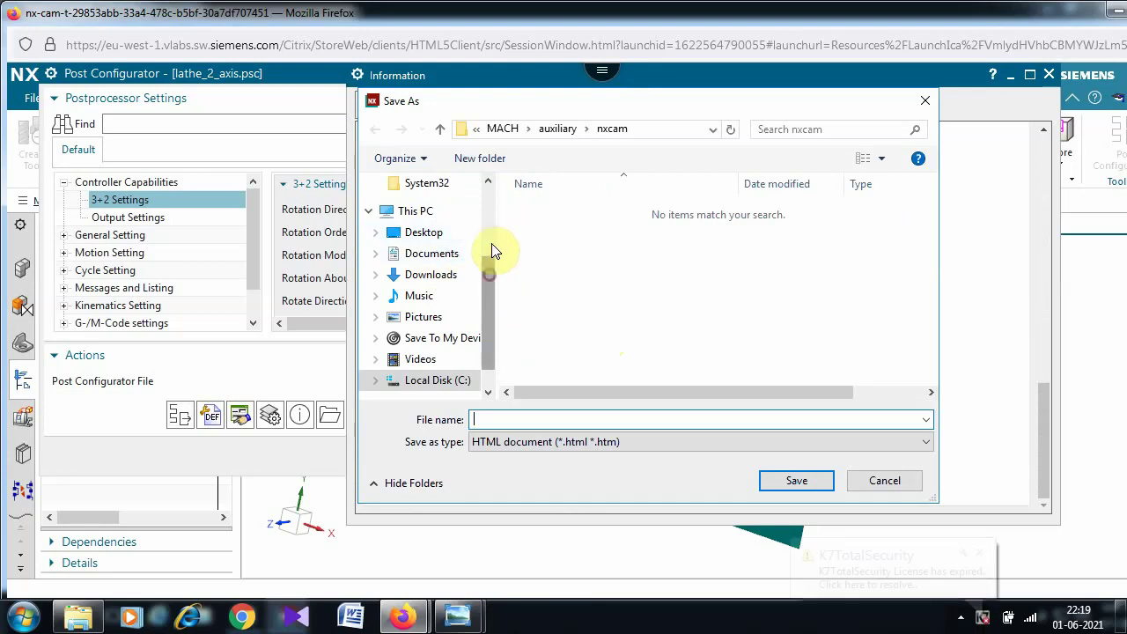
{"action": "left_click_drag", "start_coordinate": [491, 255], "coordinate": [490, 131]}
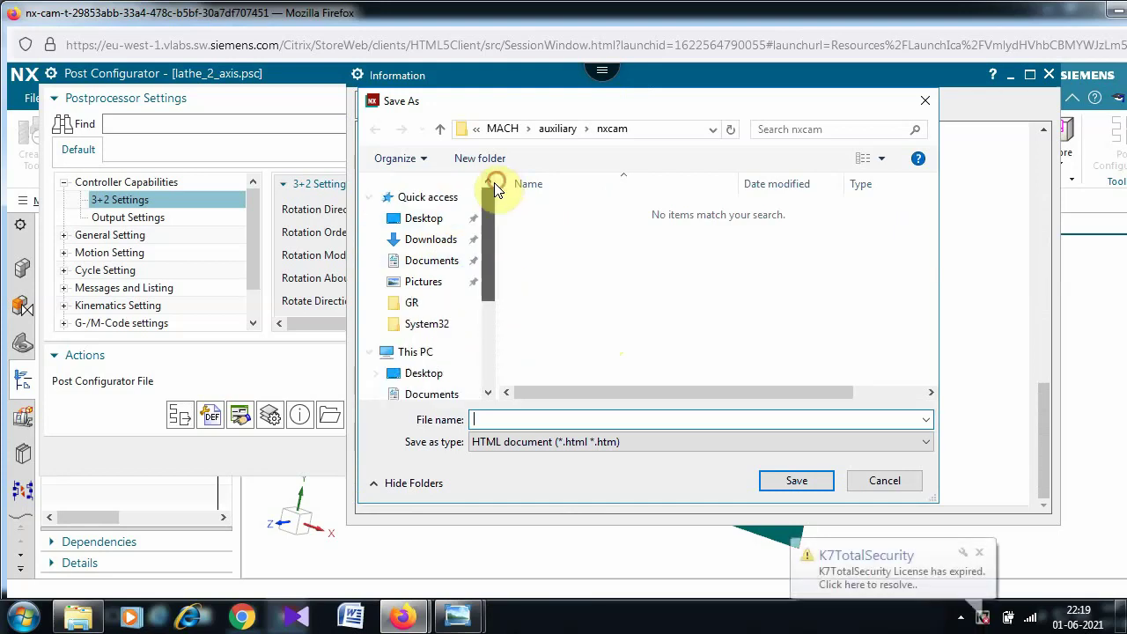
{"action": "left_click", "coordinate": [419, 305]}
{"action": "left_click", "coordinate": [512, 420]}
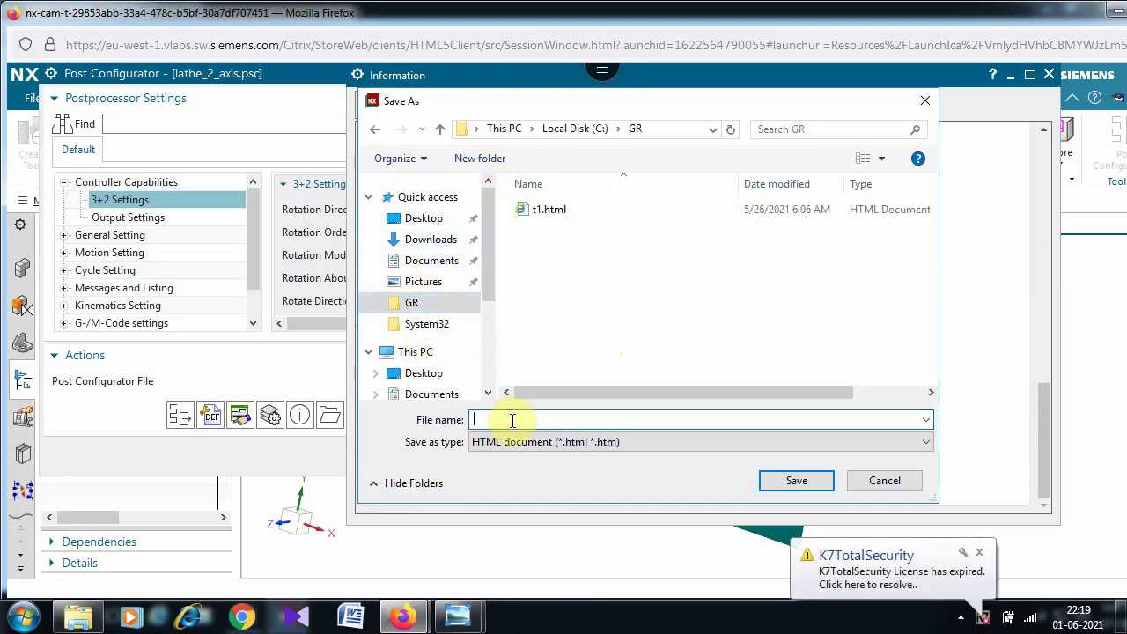
{"action": "type", "text": "ex"}
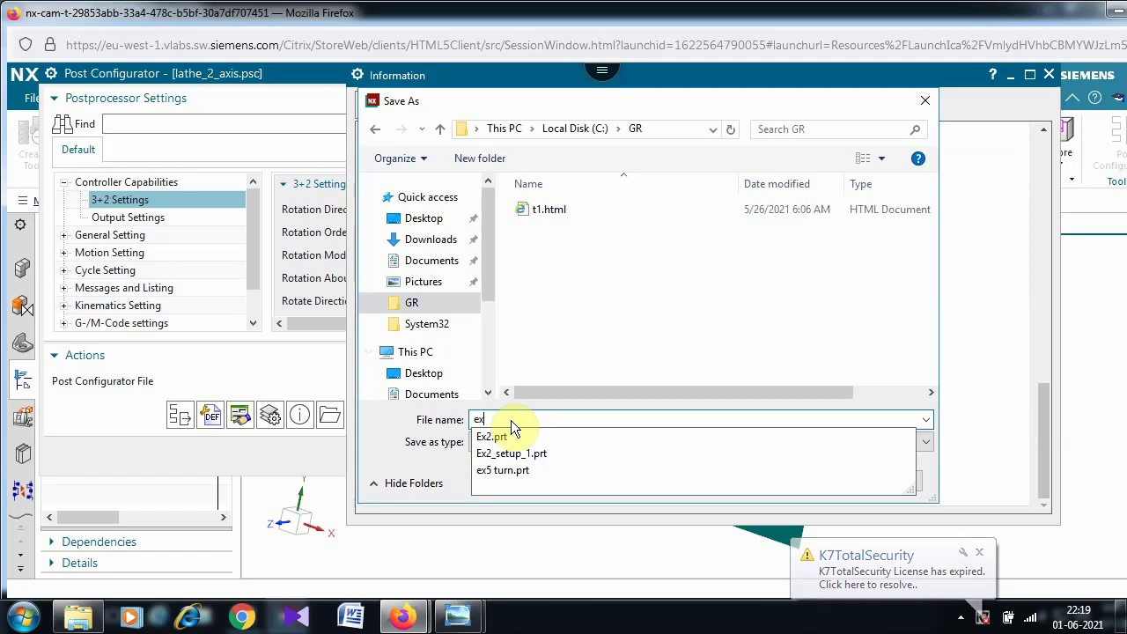
{"action": "type", "text": "5"}
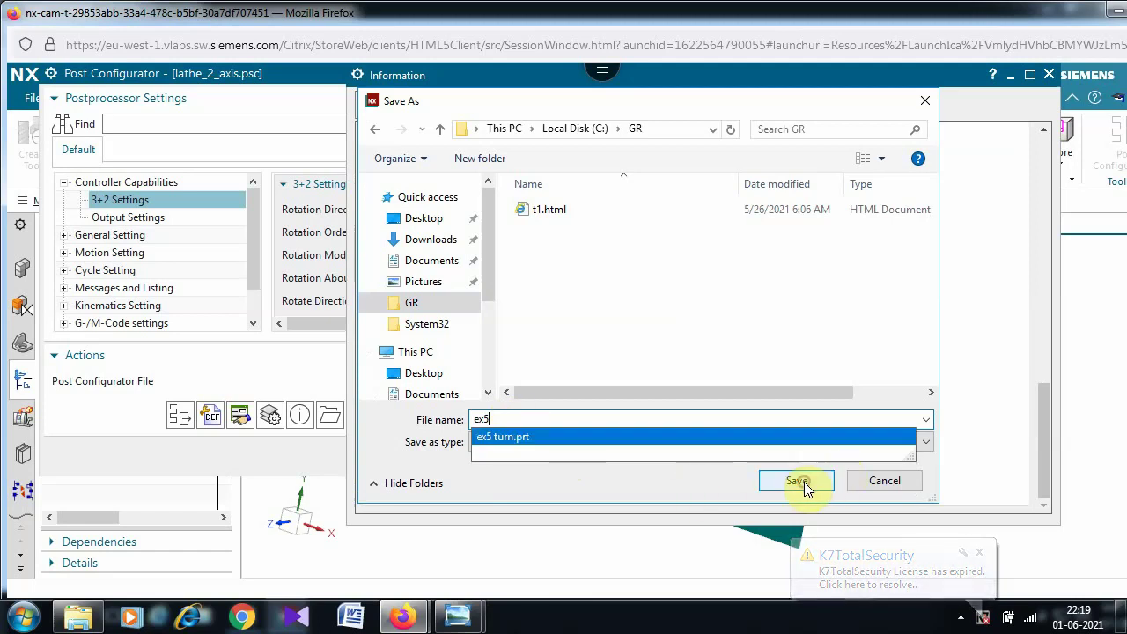
{"action": "left_click", "coordinate": [797, 481]}
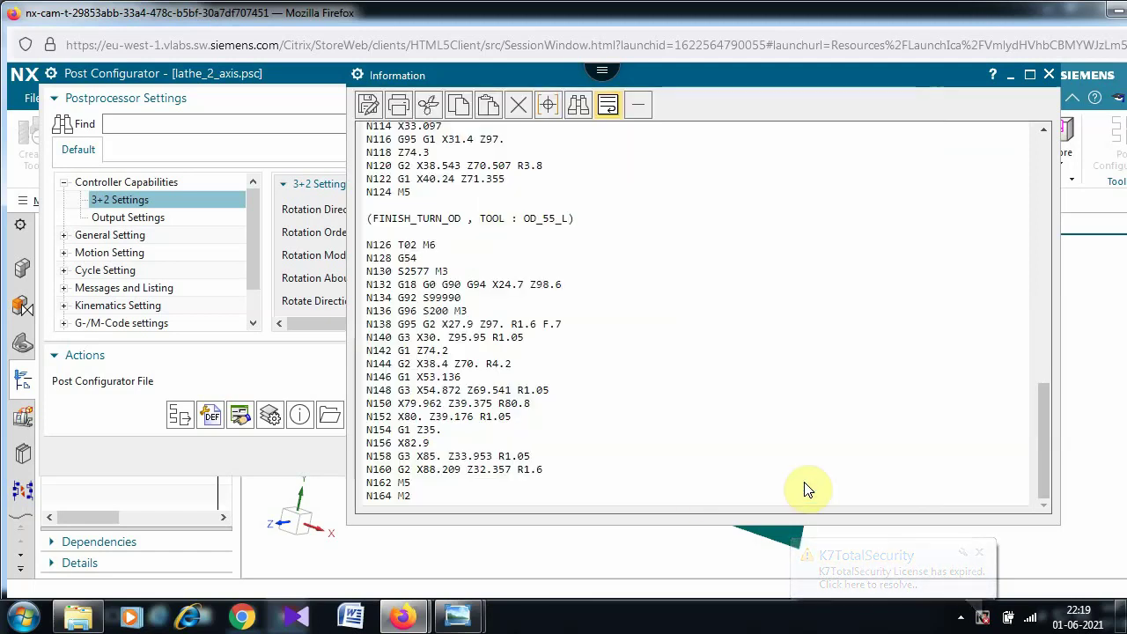
{"action": "left_click", "coordinate": [1048, 76]}
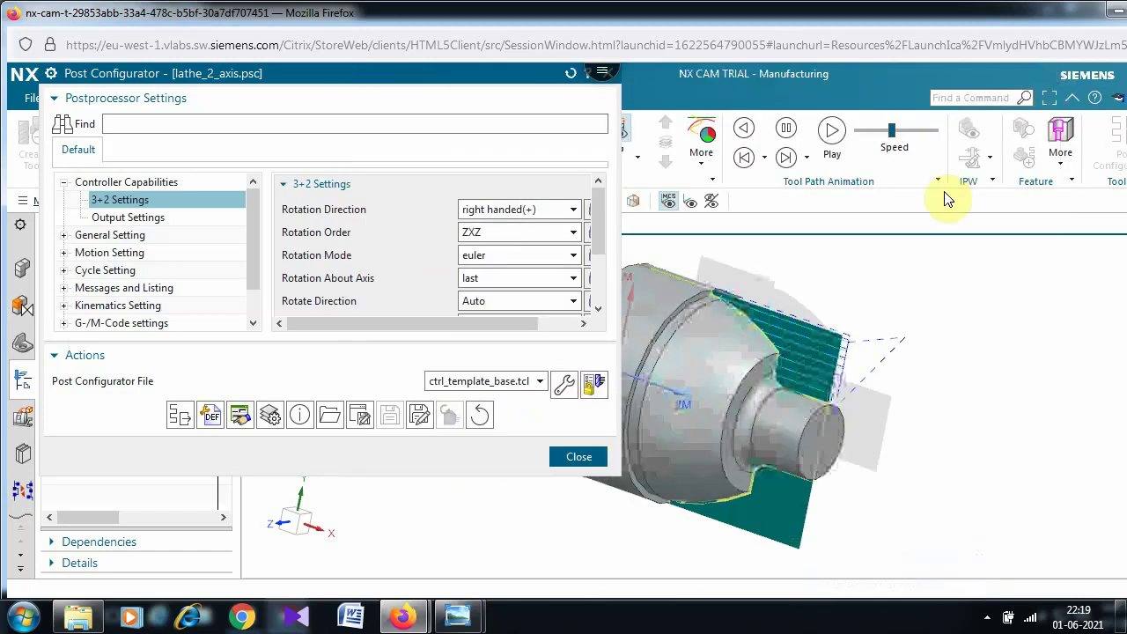
{"action": "left_click", "coordinate": [581, 456]}
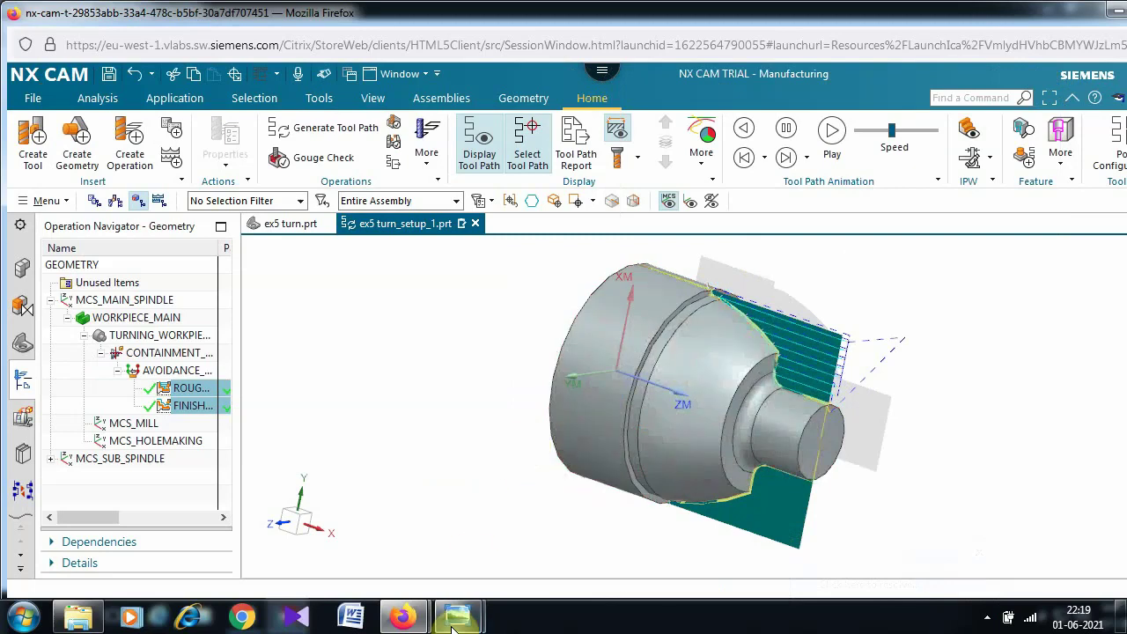
{"action": "mouse_move", "coordinate": [452, 623]}
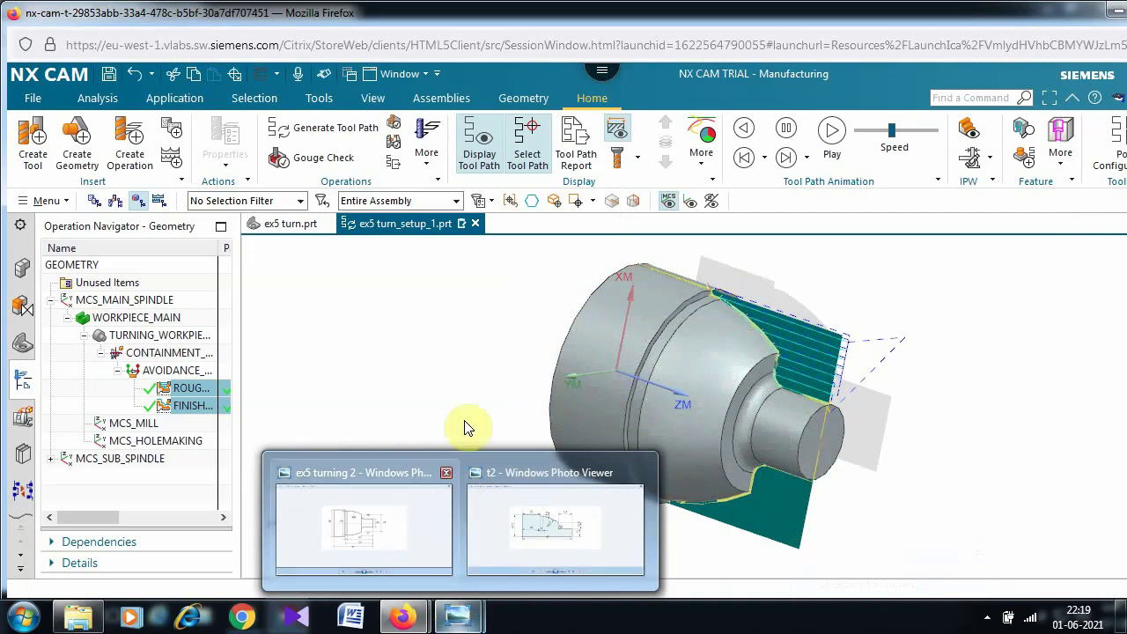
{"action": "left_click", "coordinate": [338, 505]}
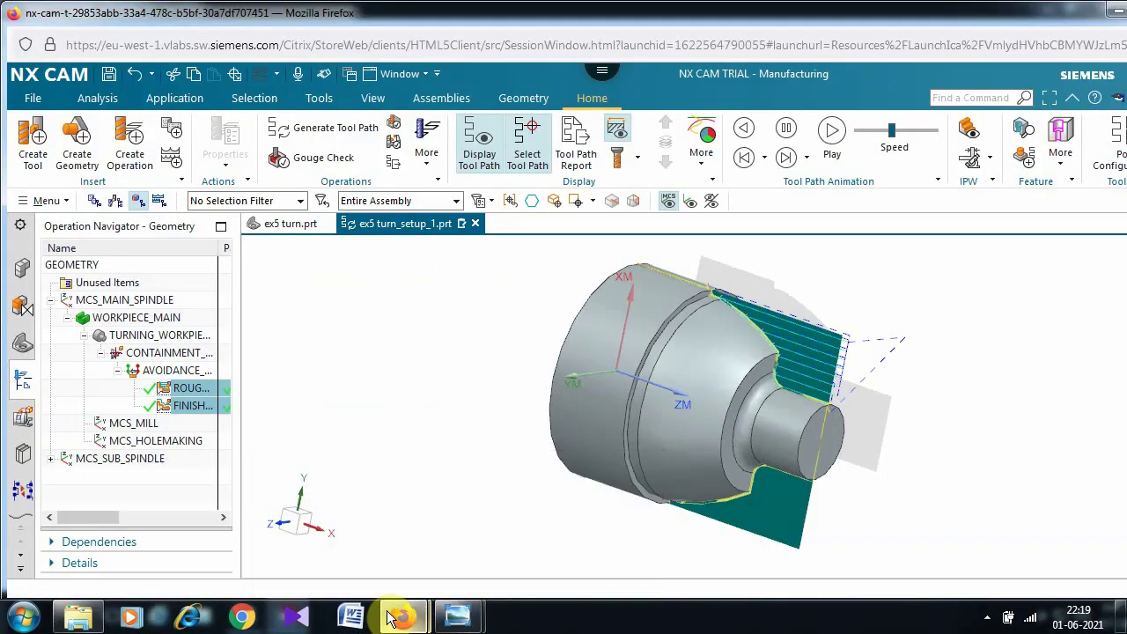
{"action": "mouse_move", "coordinate": [390, 619]}
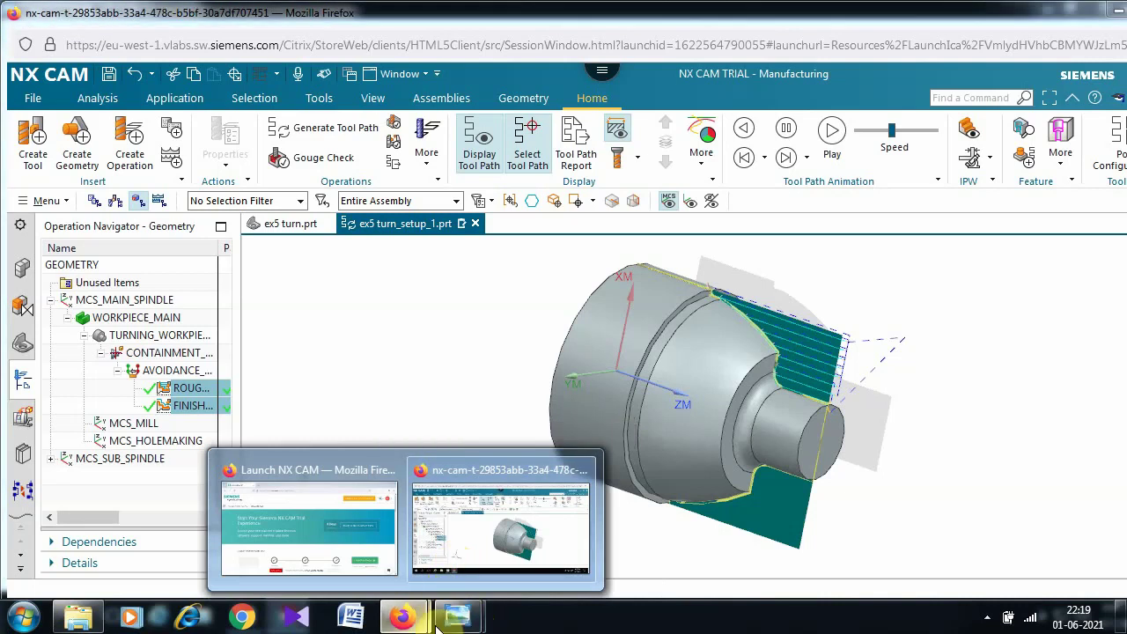
{"action": "left_click", "coordinate": [987, 617]}
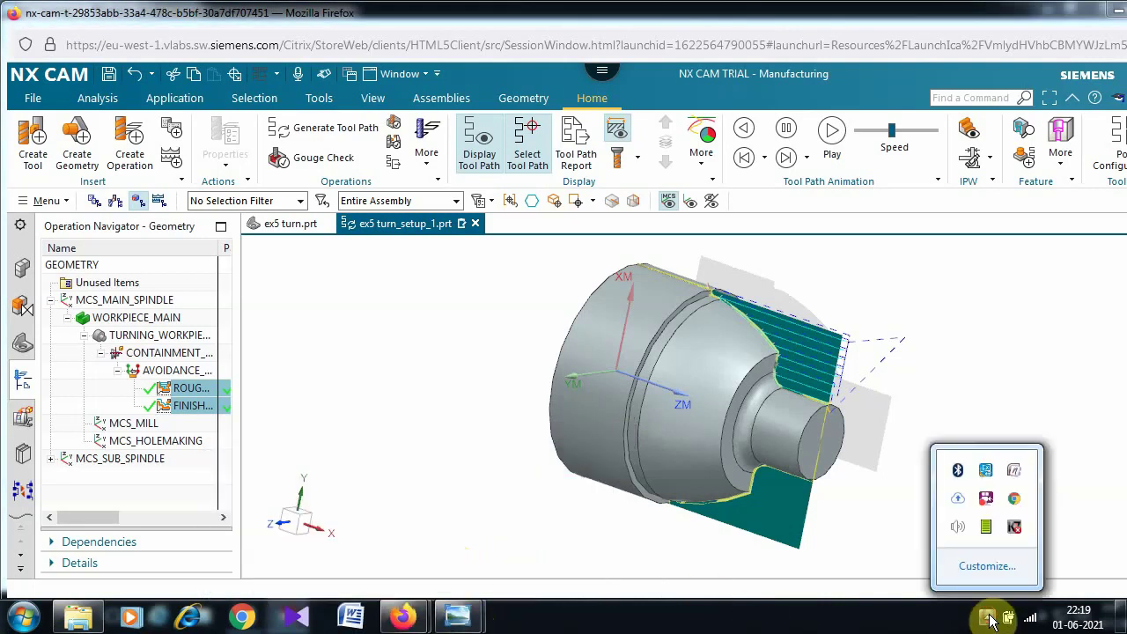